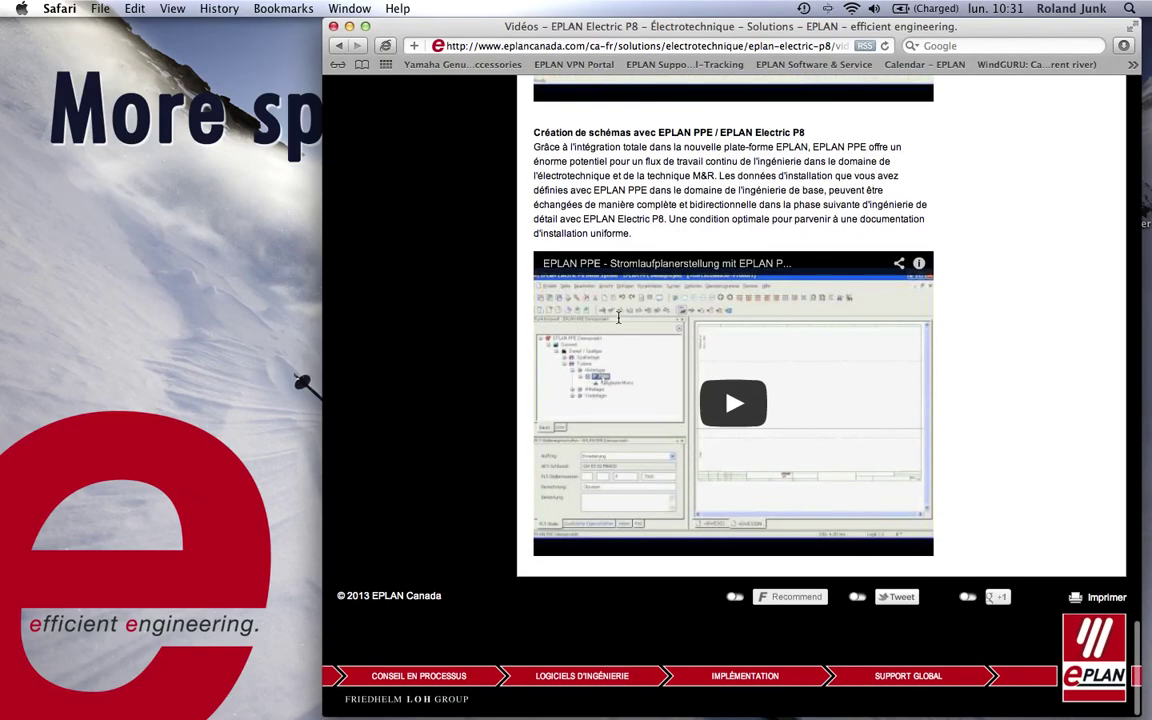
Step: Look over the EPLAN Electric P8 videos web page, and switch to EPLAN Electric P8 with the EPLAN-DEMO project
scroll(618, 317, up, 10)
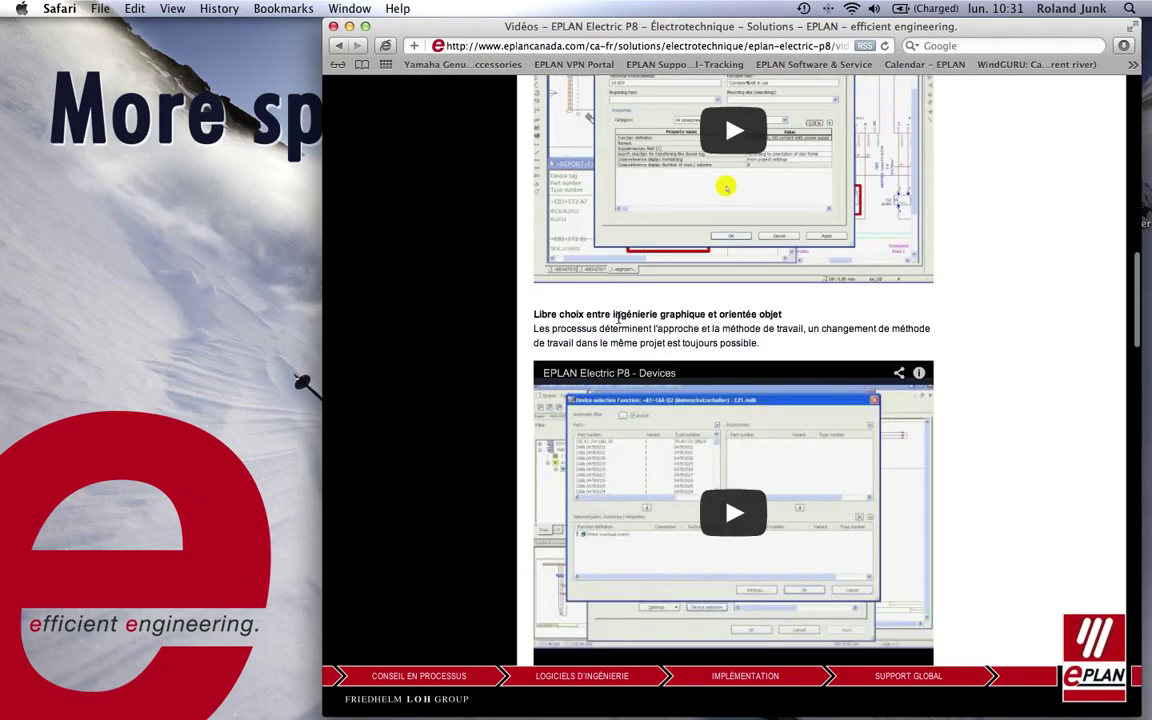
scroll(618, 317, up, 5)
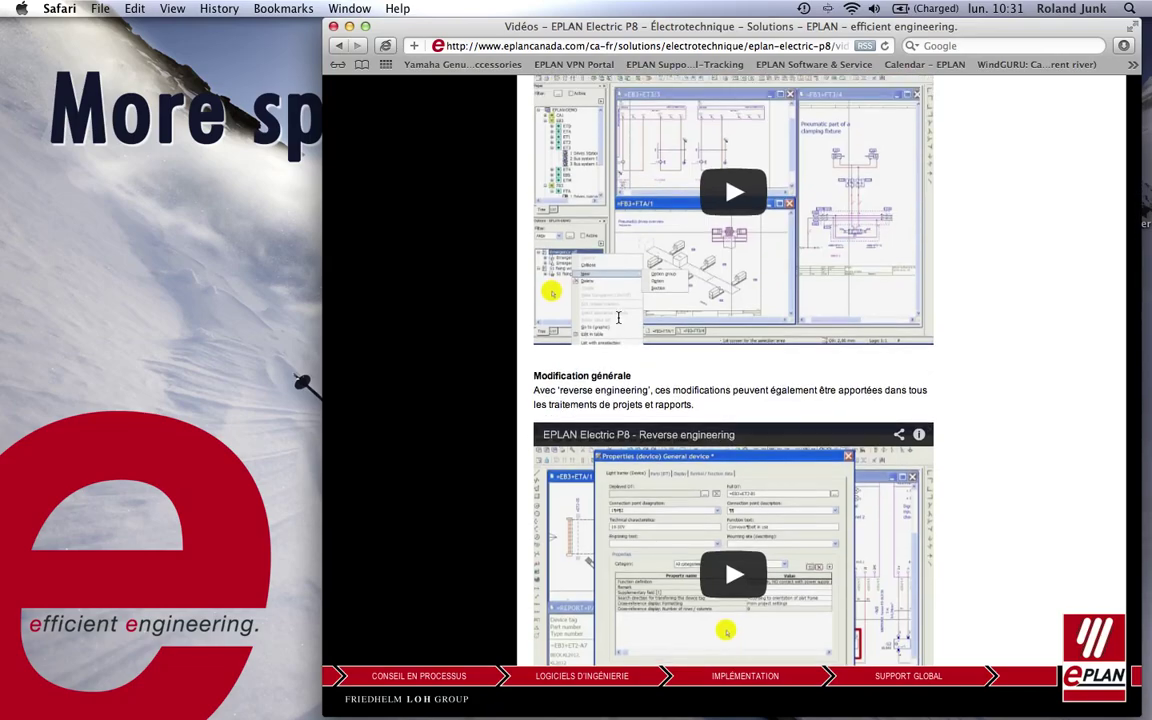
key(super+Tab)
key(super+Tab)
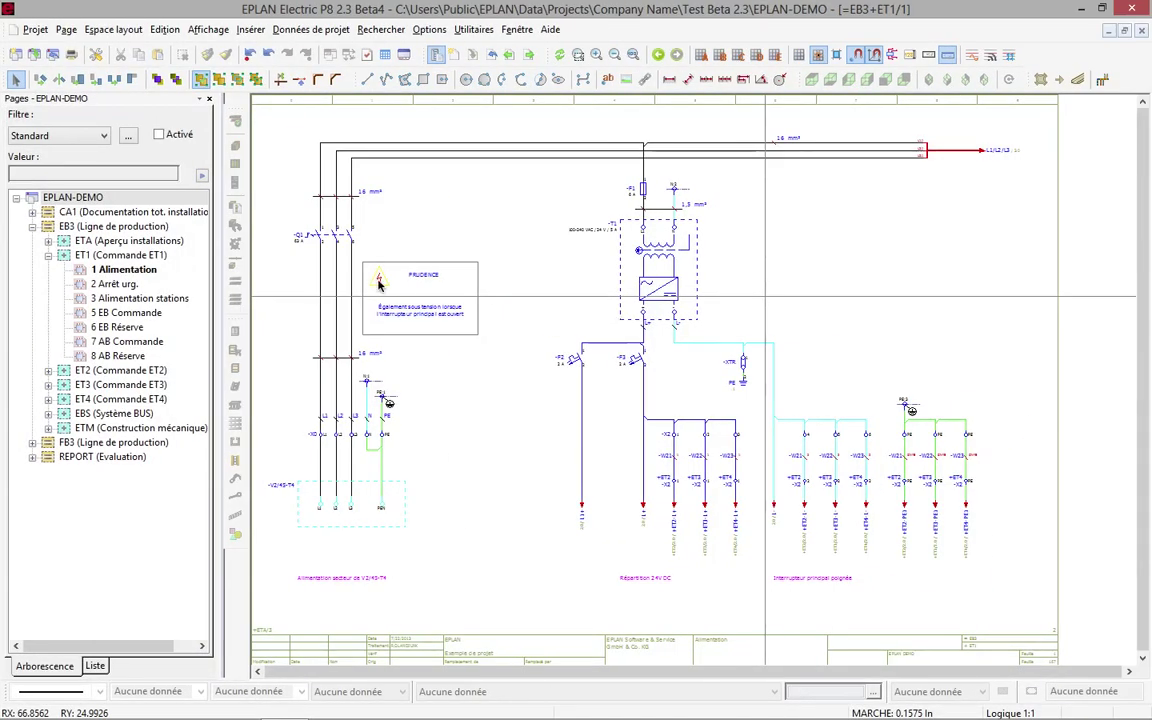
Step: Open labelling (Etiquetage) for the whole EPLAN-DEMO project and keep the Liste totale d'articles setting
click(70, 199)
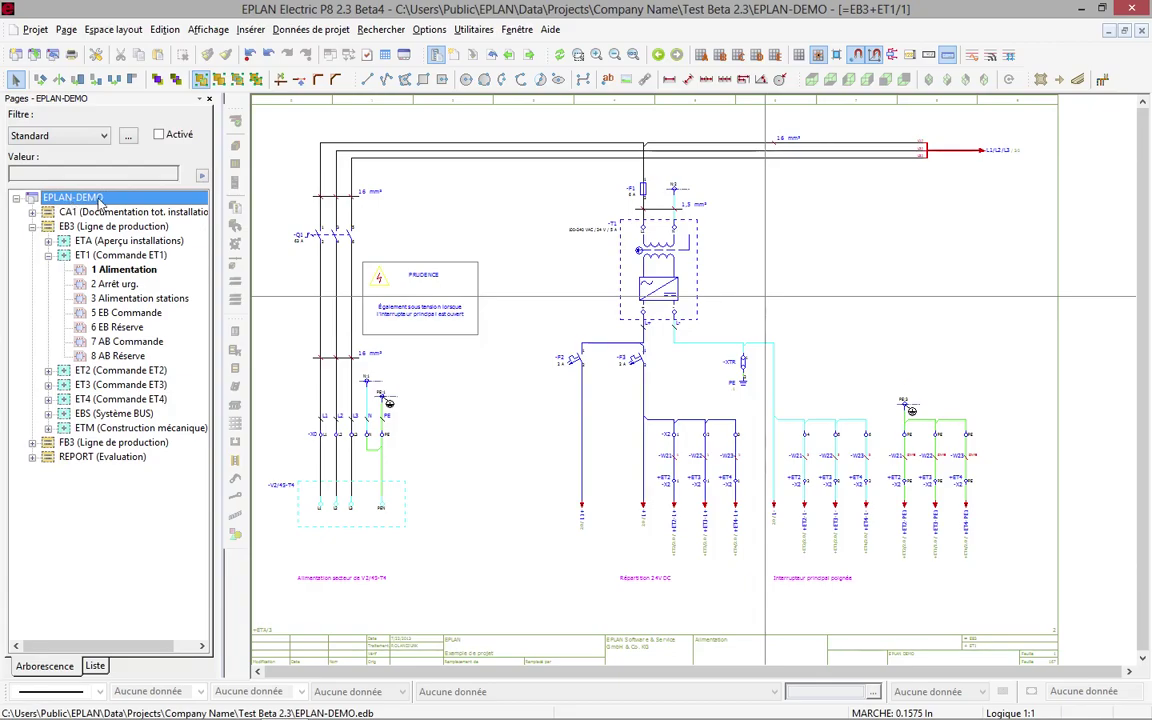
click(473, 29)
mouse_move(690, 50)
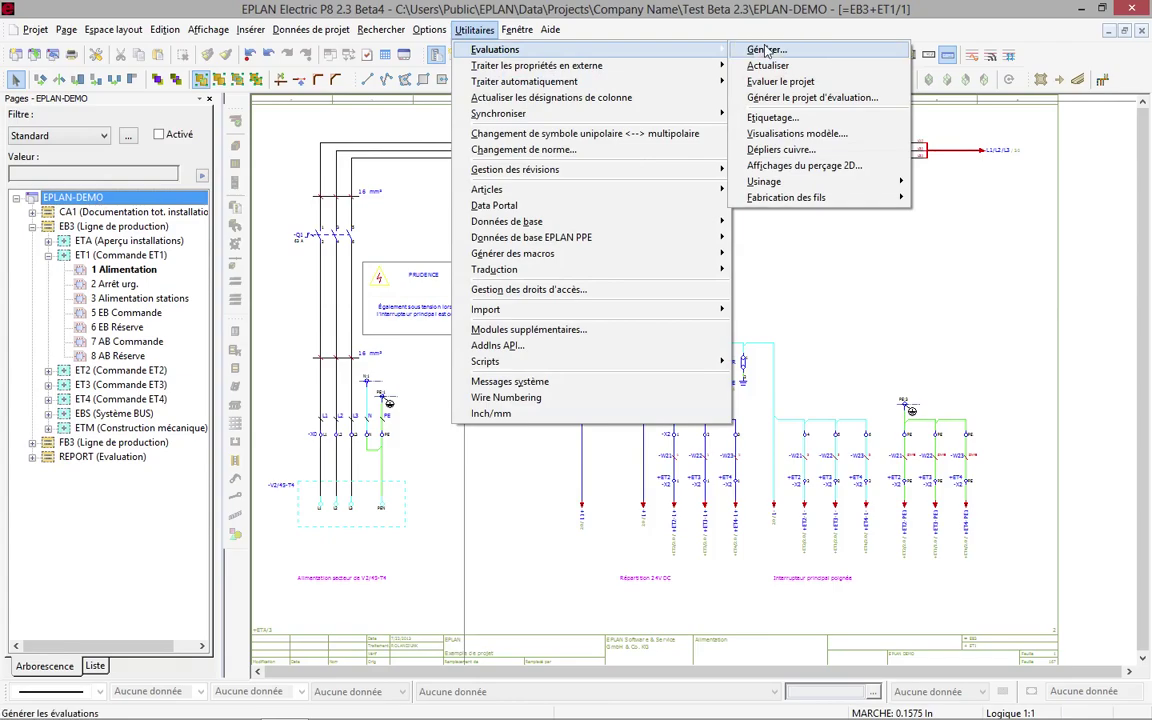
click(790, 118)
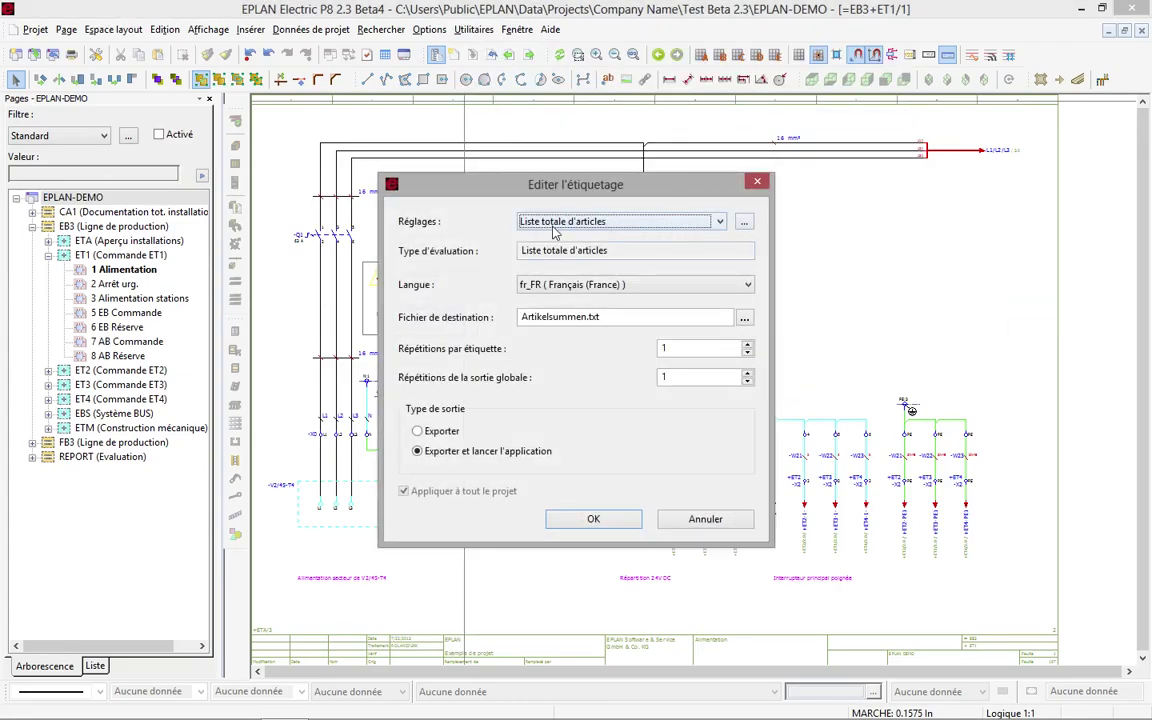
click(561, 222)
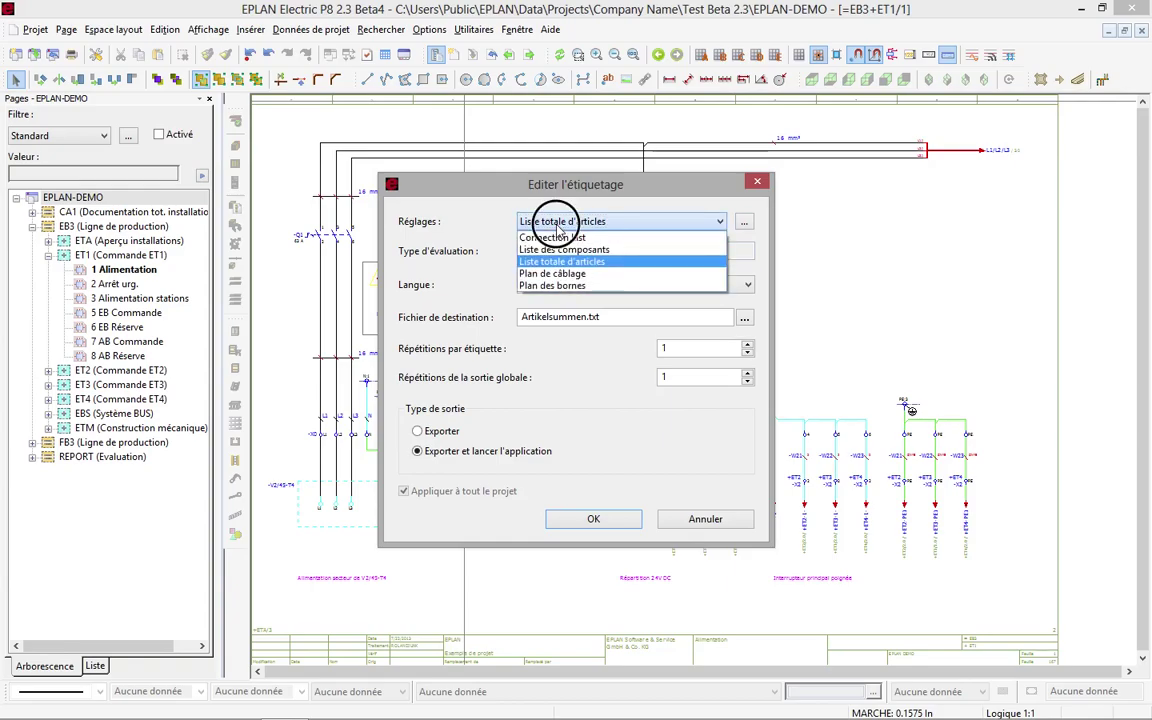
click(527, 223)
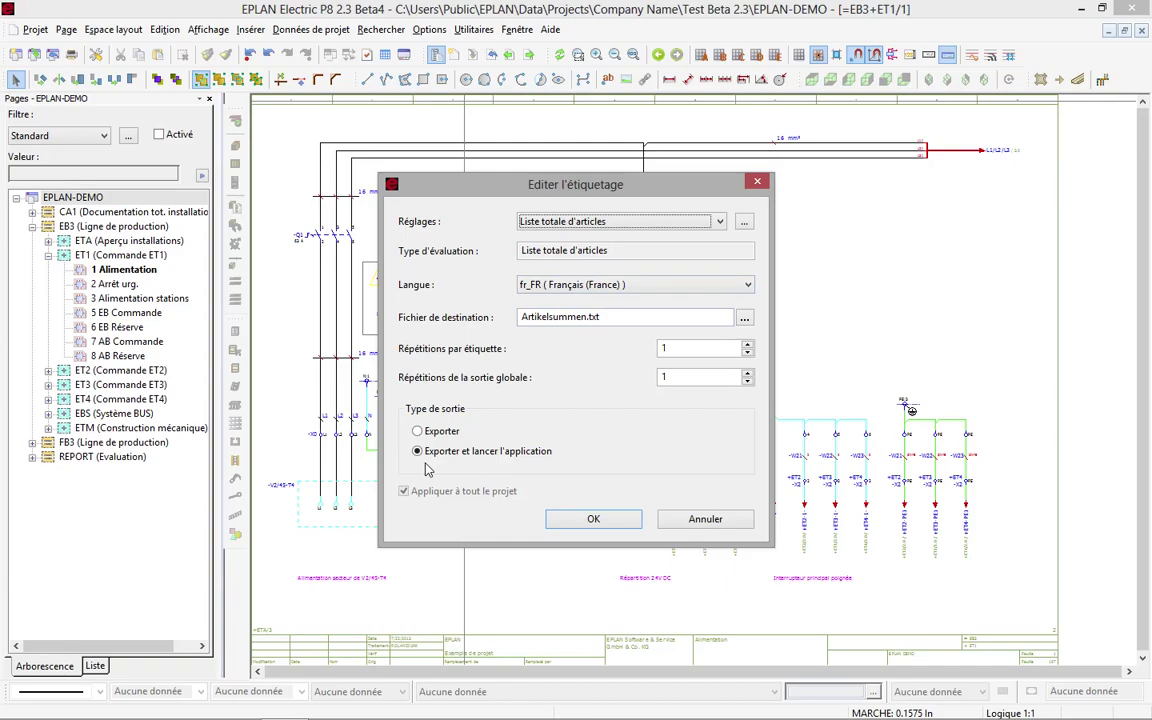
Step: Export the total parts list, overwriting Artikelsummen.txt, and close the resulting text file
click(593, 518)
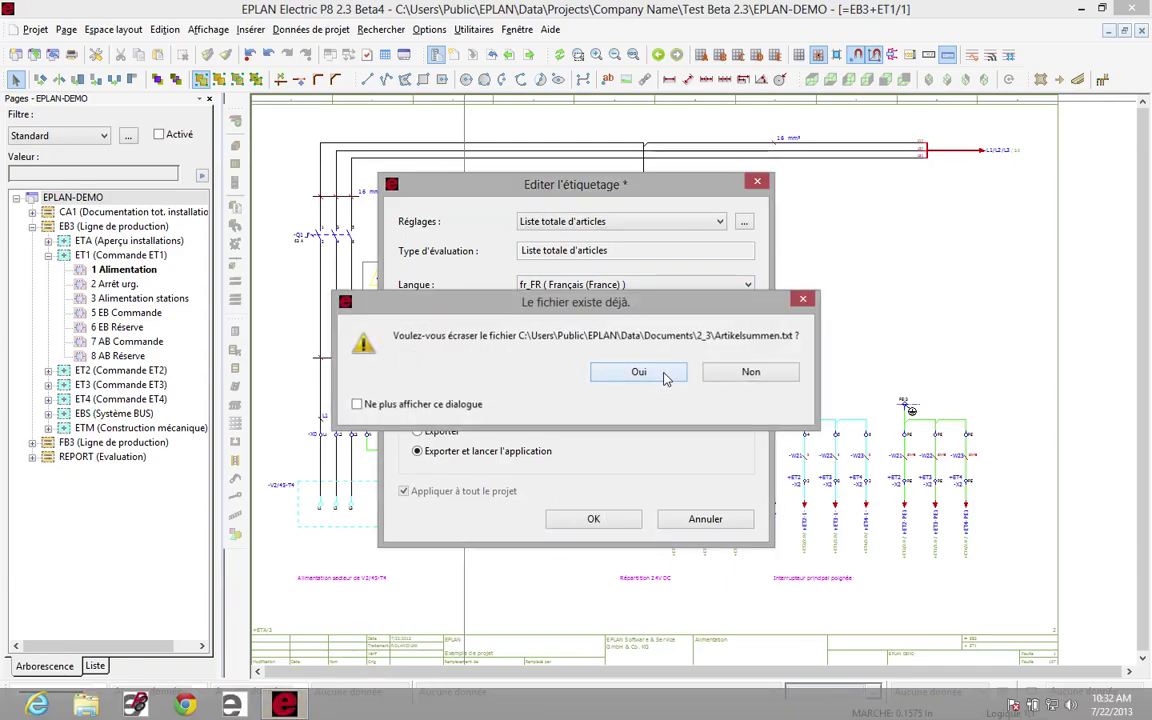
click(664, 372)
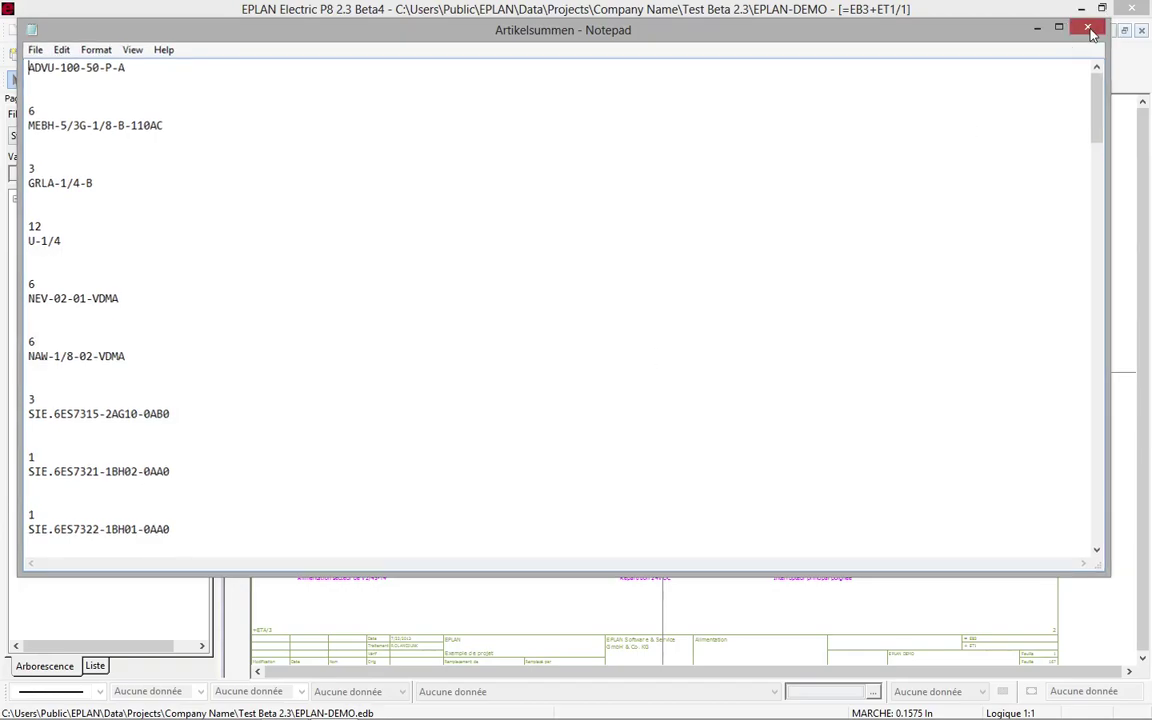
key(alt+F4)
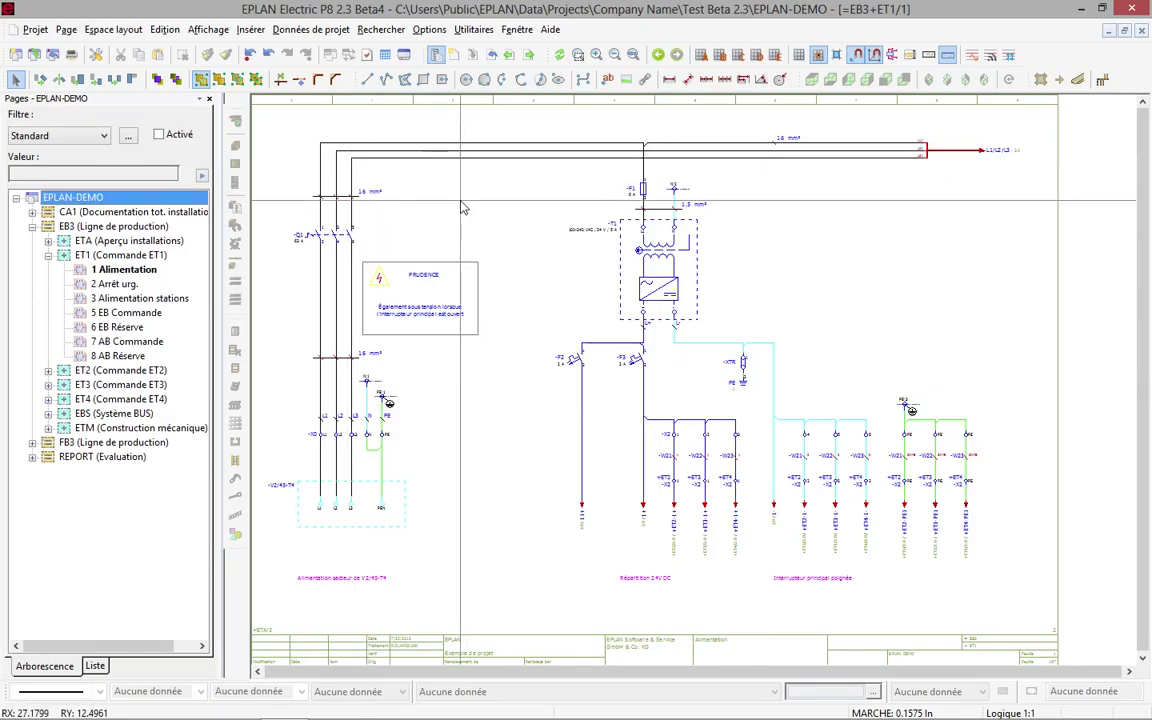
Step: Open the article properties of main switch -Q1 and display the Données d'article category
double_click(320, 237)
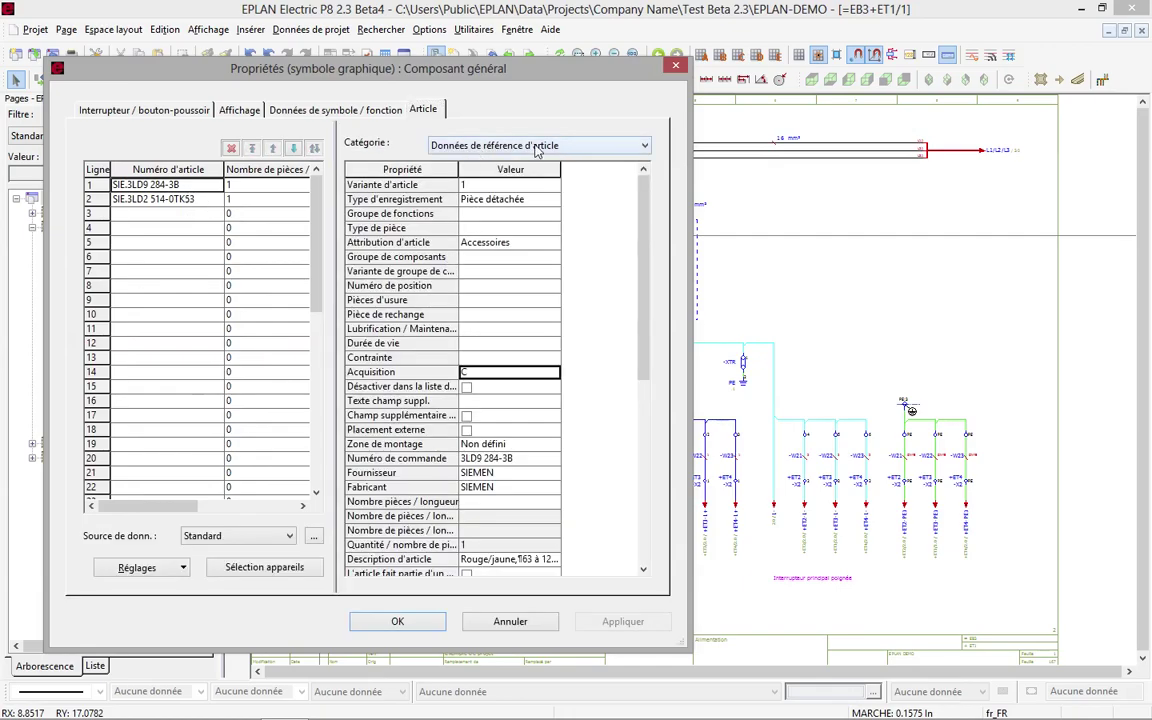
click(595, 150)
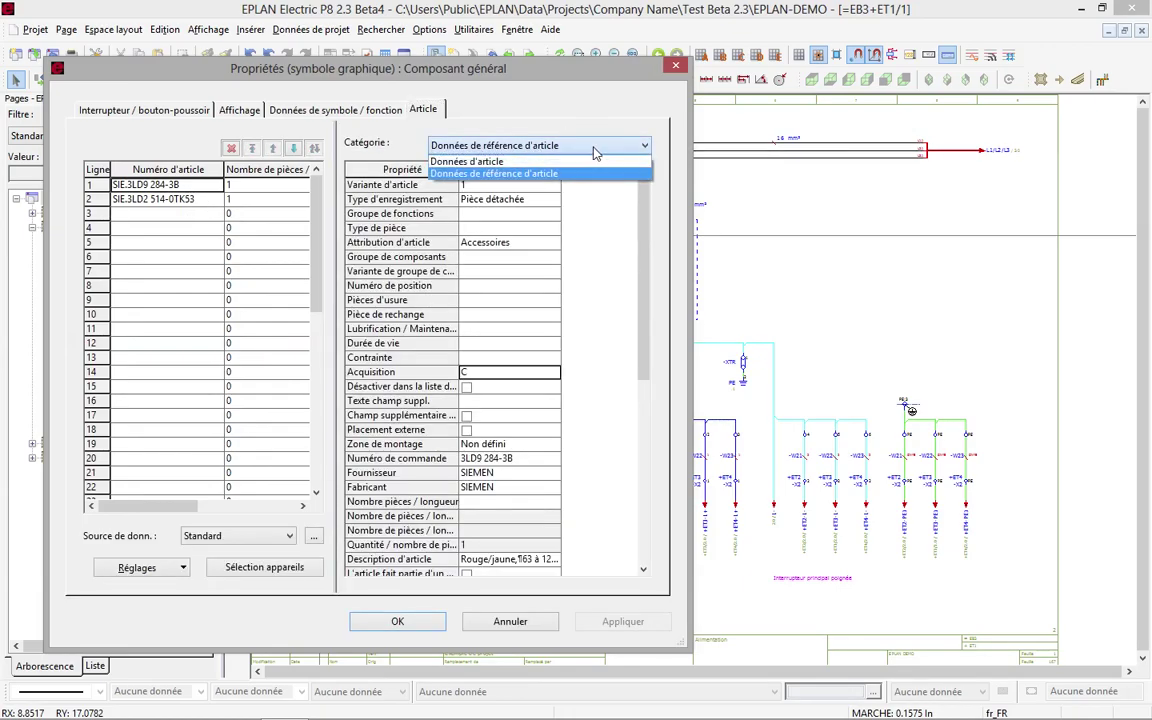
click(589, 162)
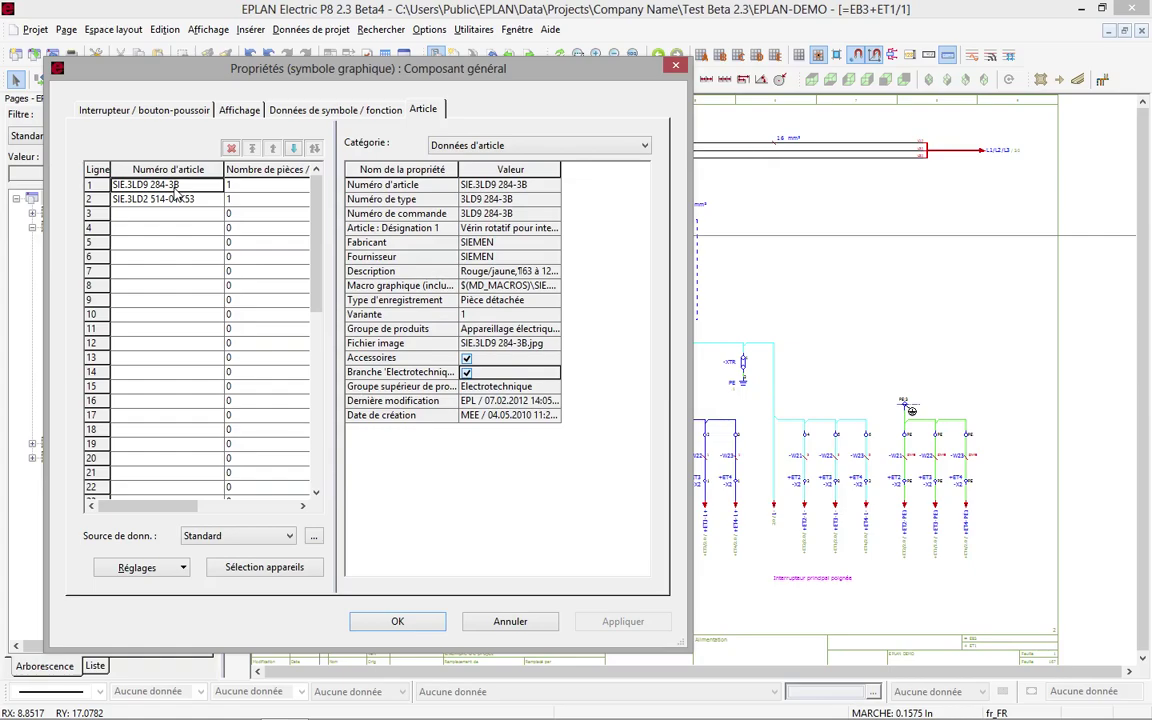
Step: Check the Acquisition property of both -Q1 articles under Données de référence d'article, and close the properties
click(577, 150)
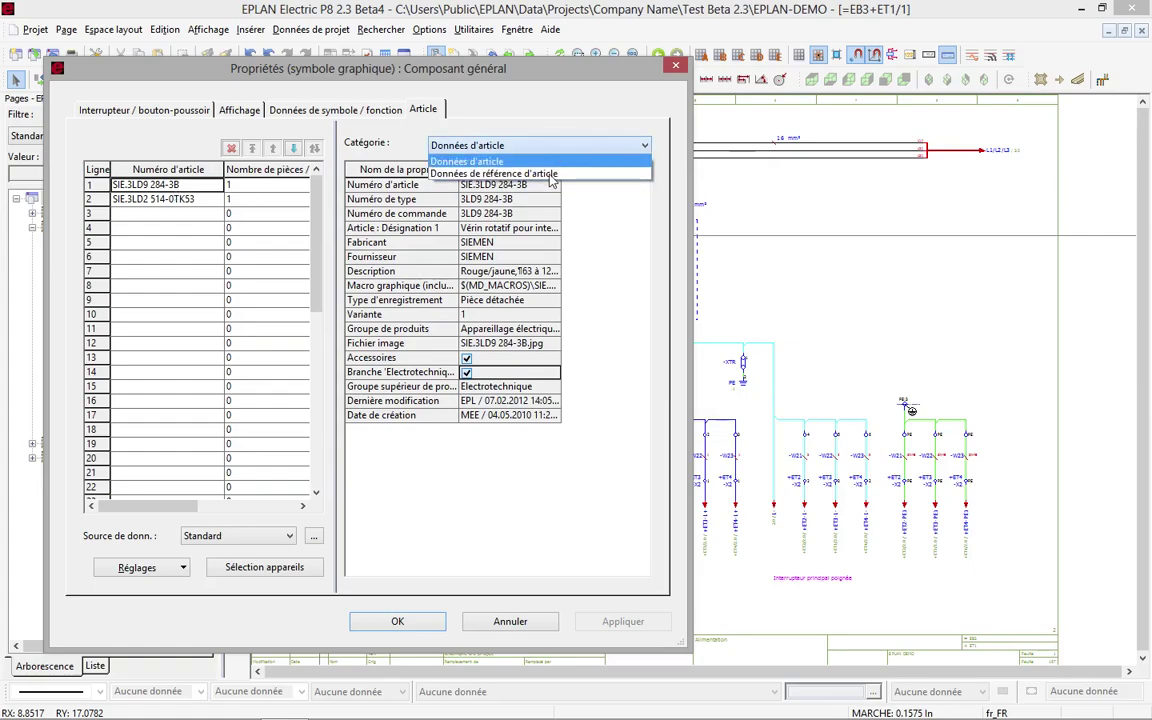
click(520, 172)
click(425, 368)
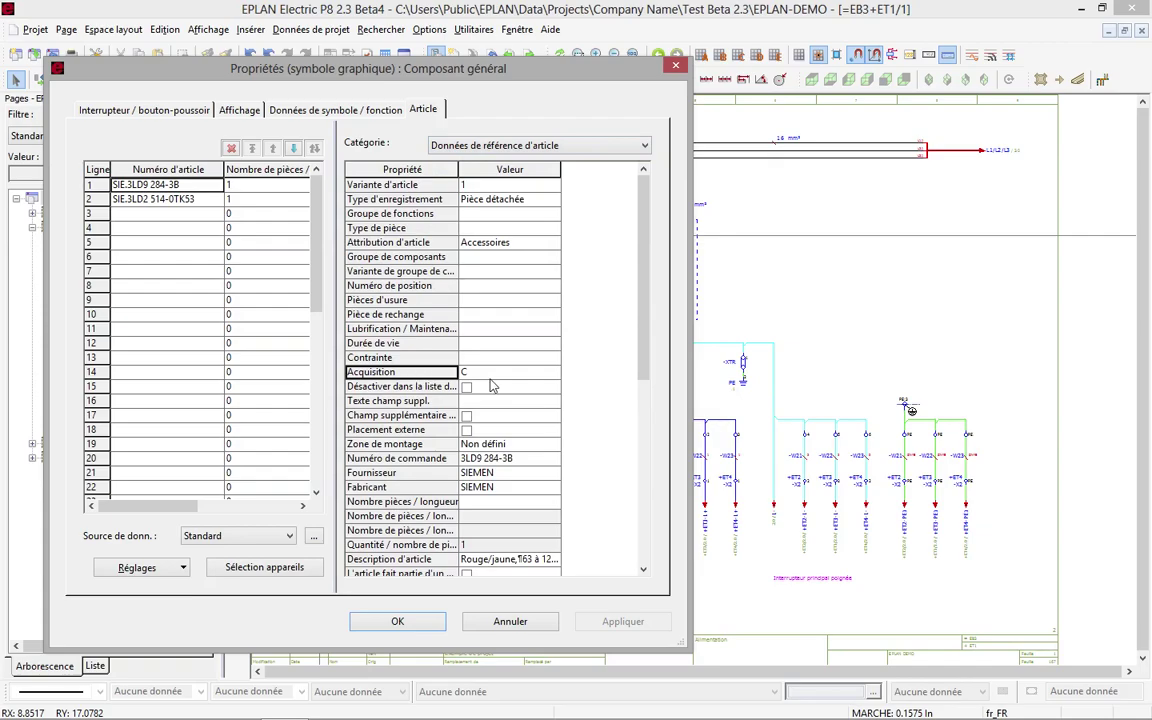
click(496, 373)
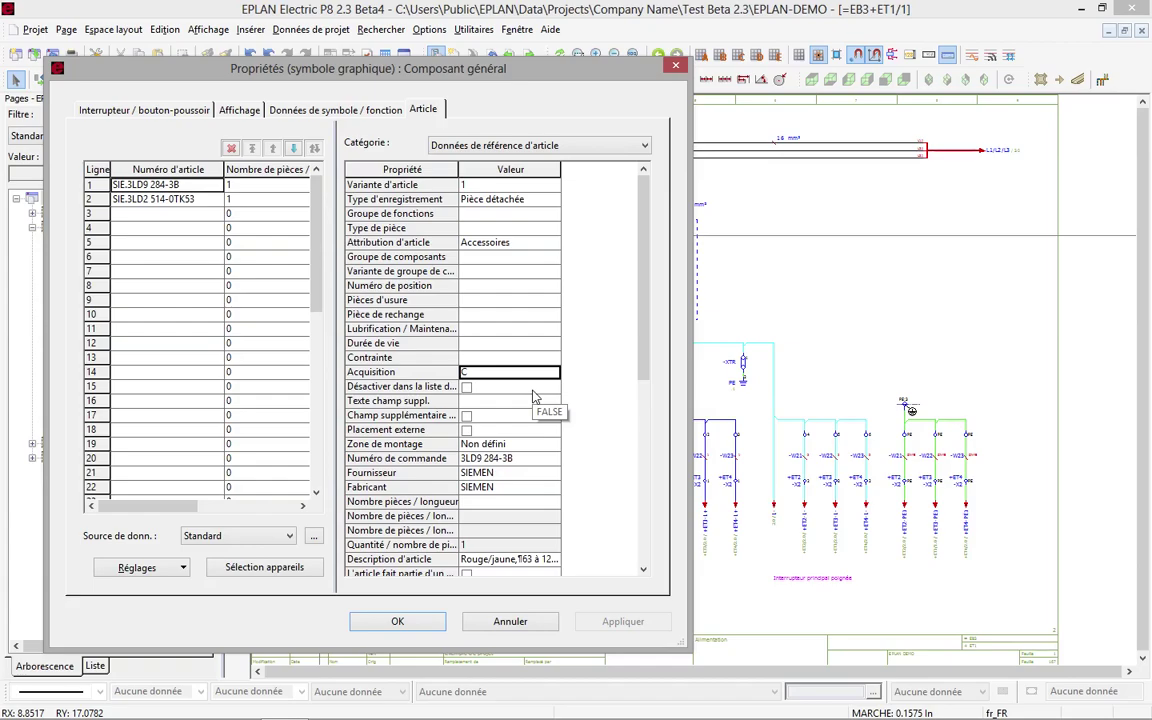
click(170, 199)
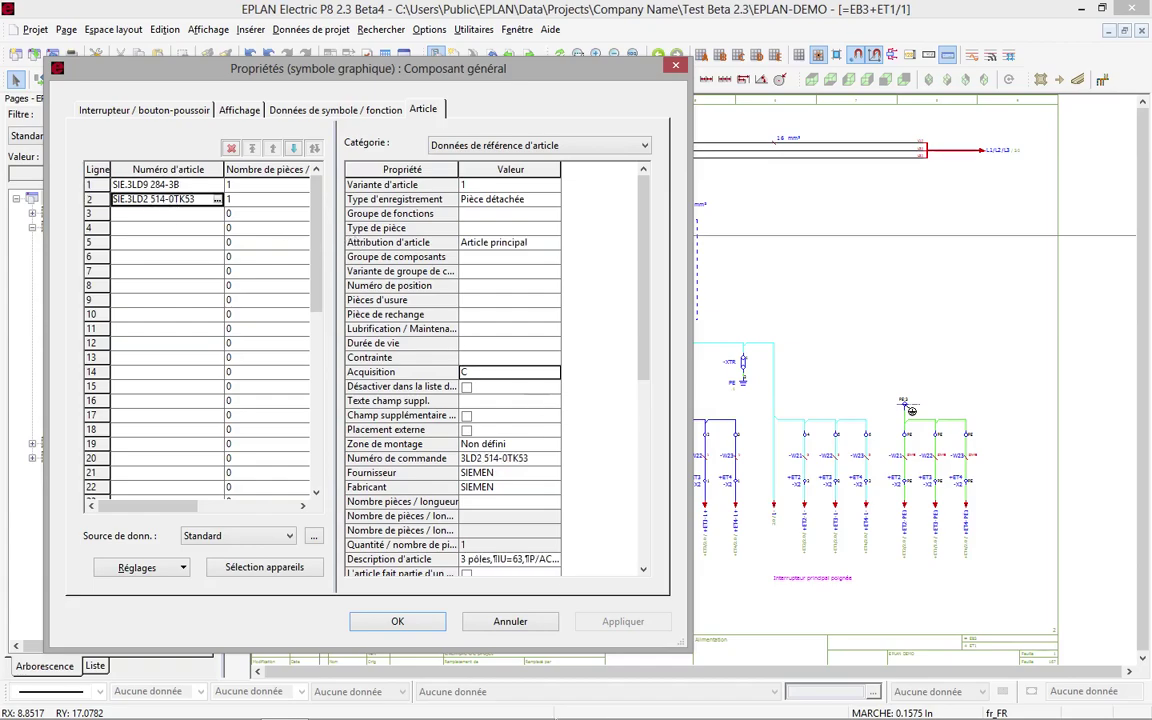
click(397, 621)
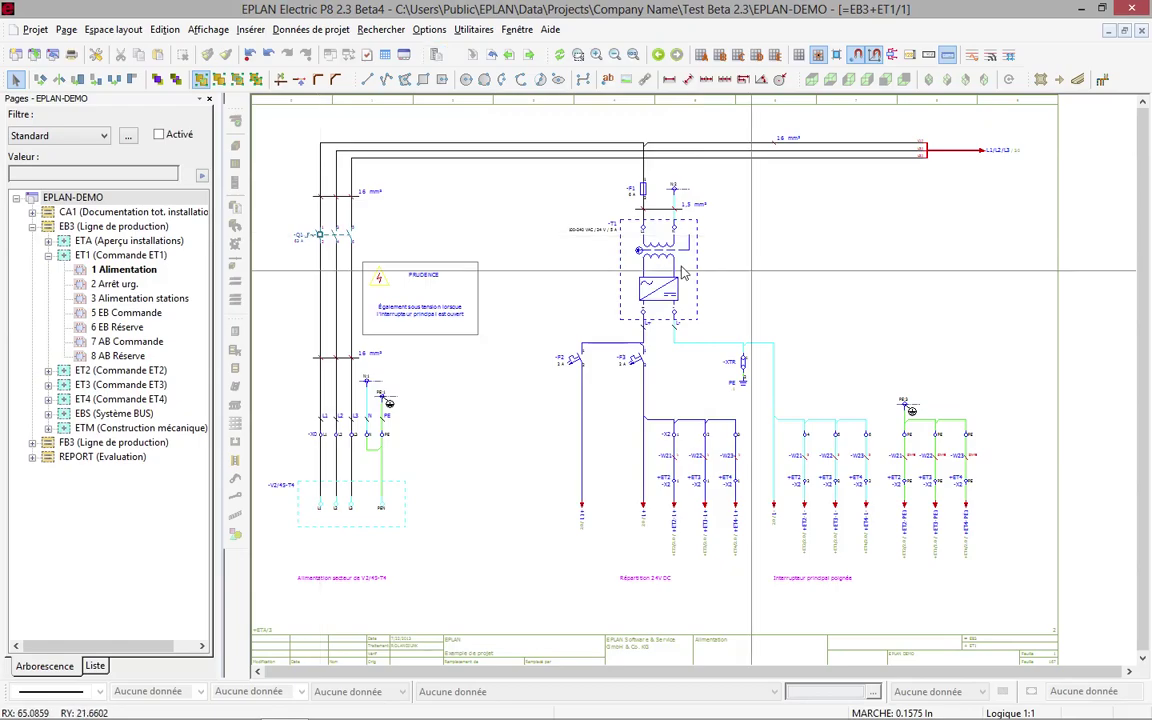
Step: On page 2 Arrêt urg., check the Acquisition property of the article on emergency stop -S1
click(125, 284)
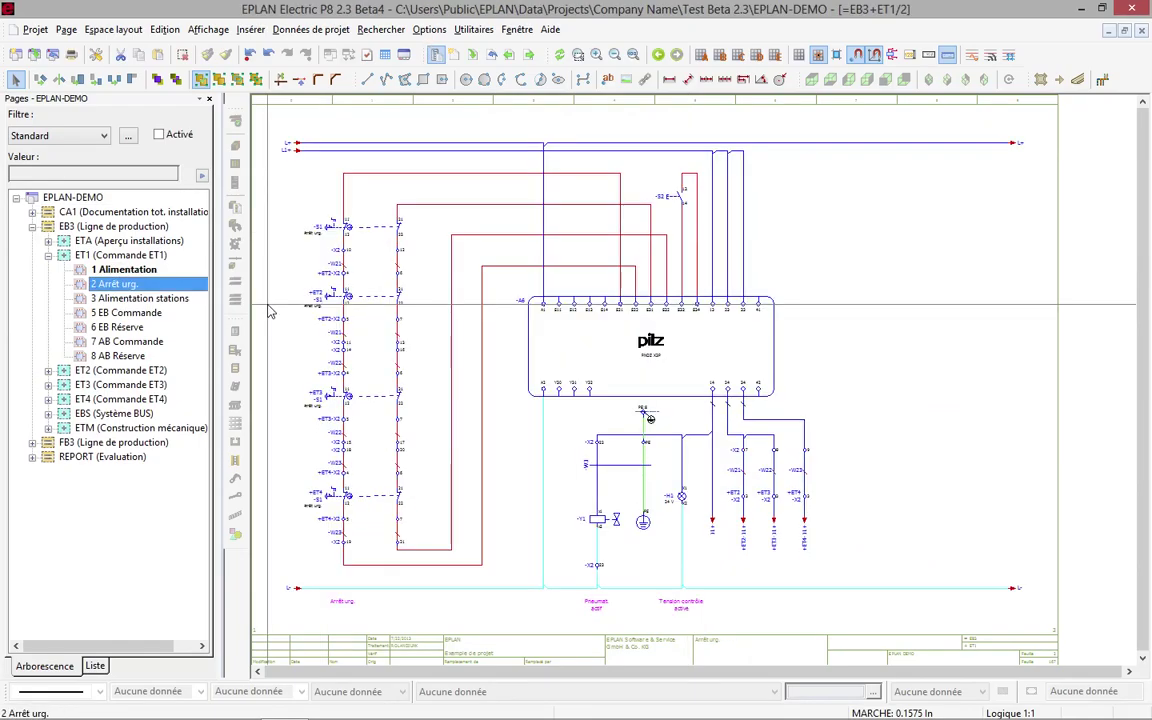
click(580, 57)
click(287, 219)
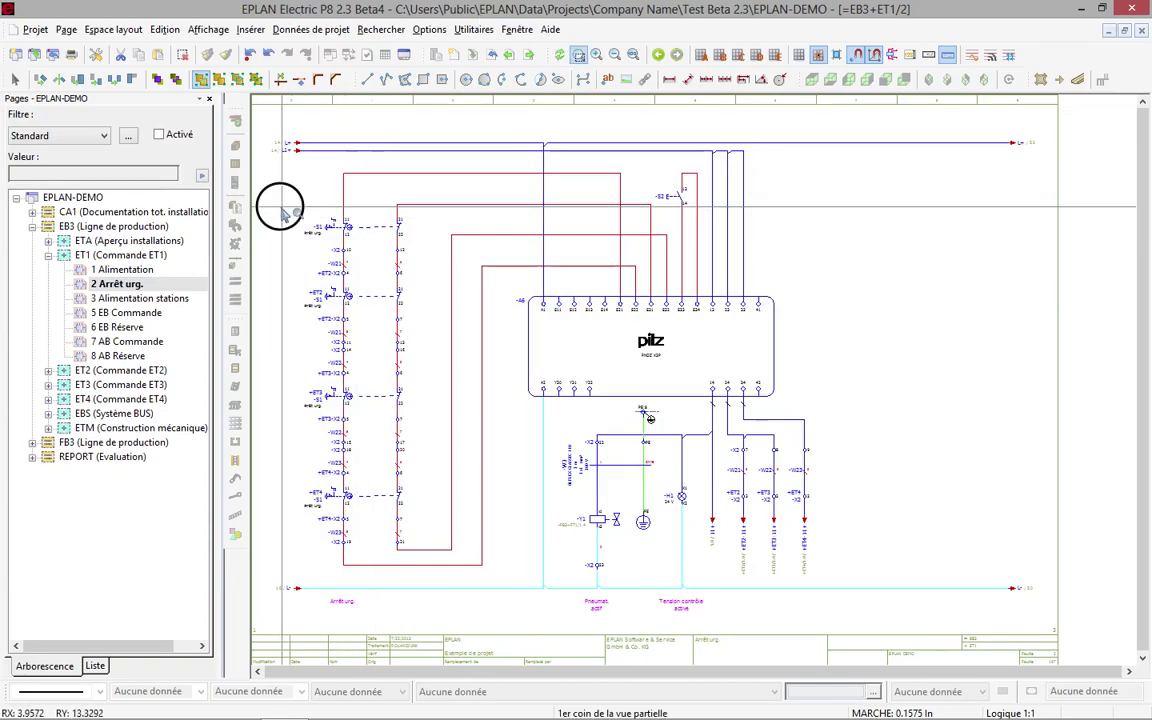
click(477, 432)
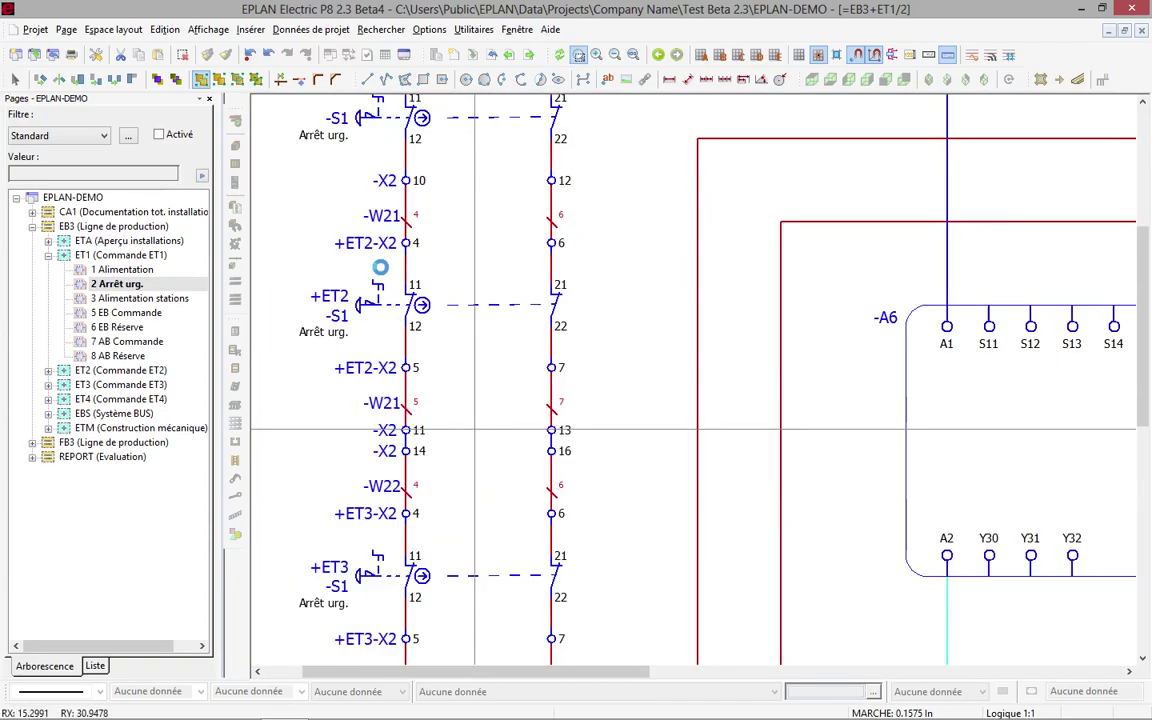
click(370, 118)
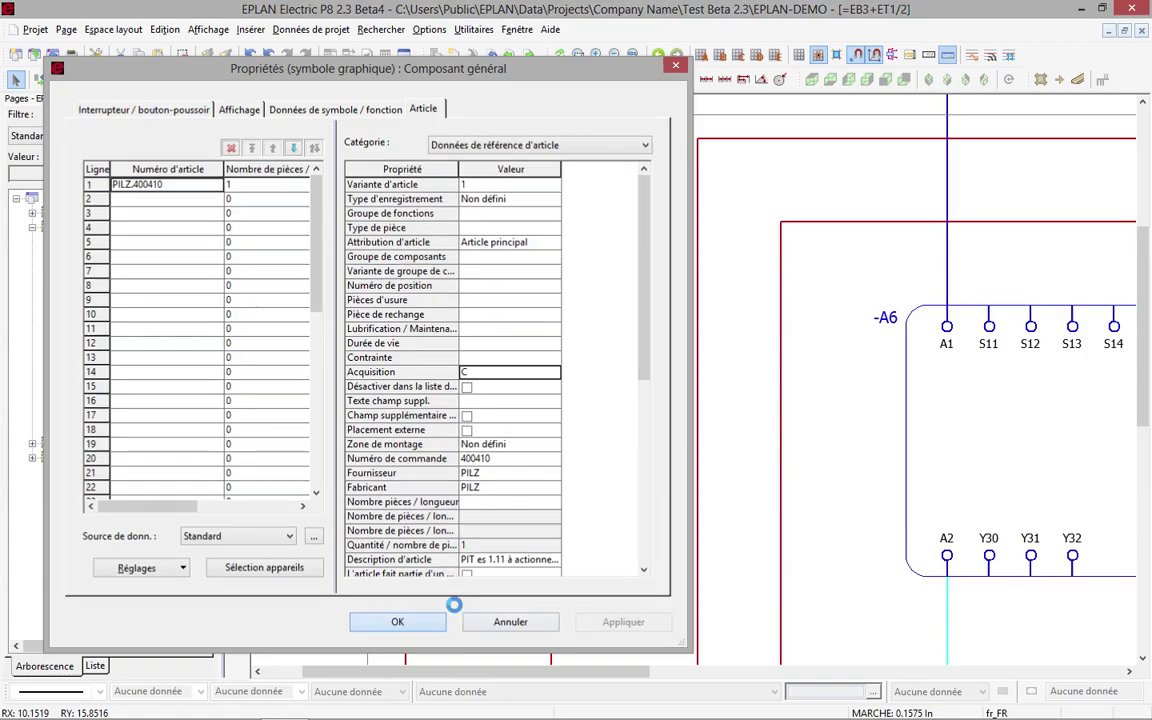
click(420, 621)
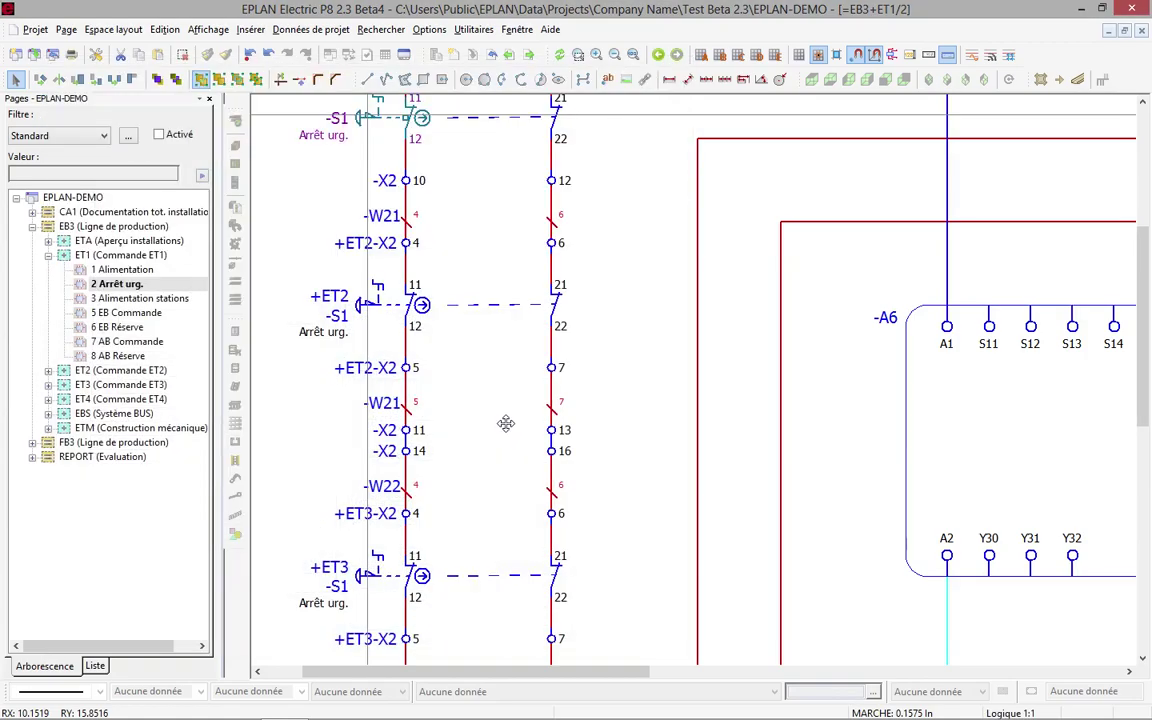
Step: Check the Acquisition property of the article on emergency stop +ET2-S1, and close its properties
double_click(360, 312)
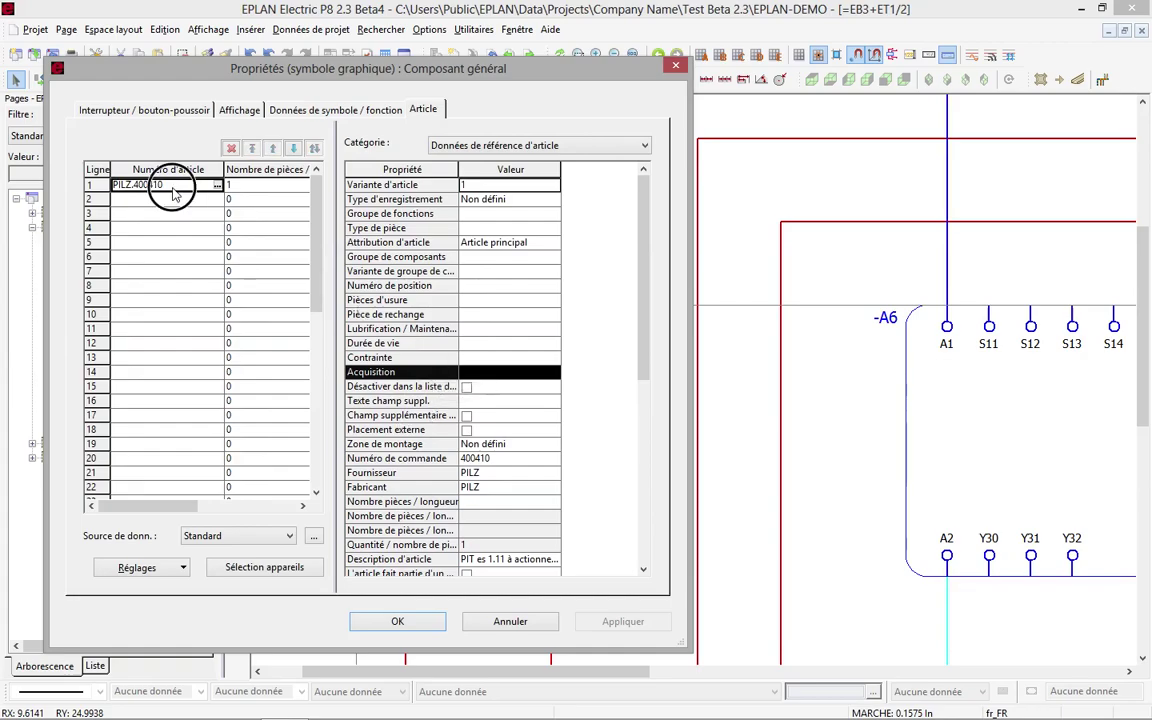
click(514, 376)
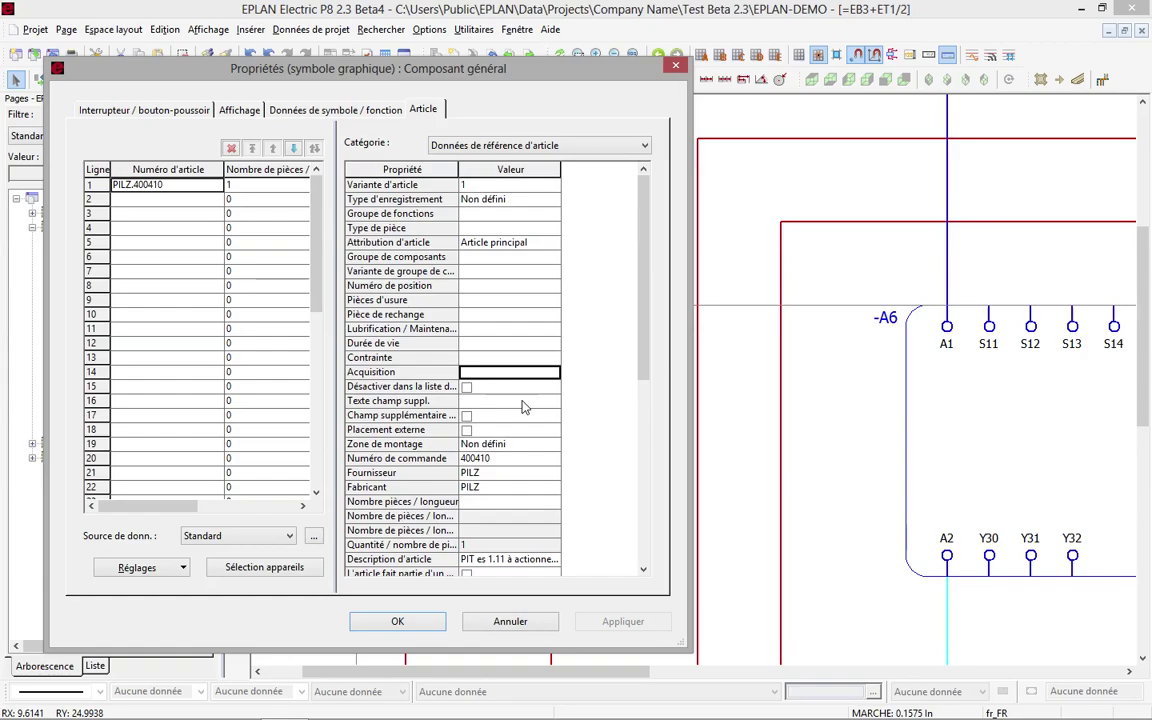
click(397, 621)
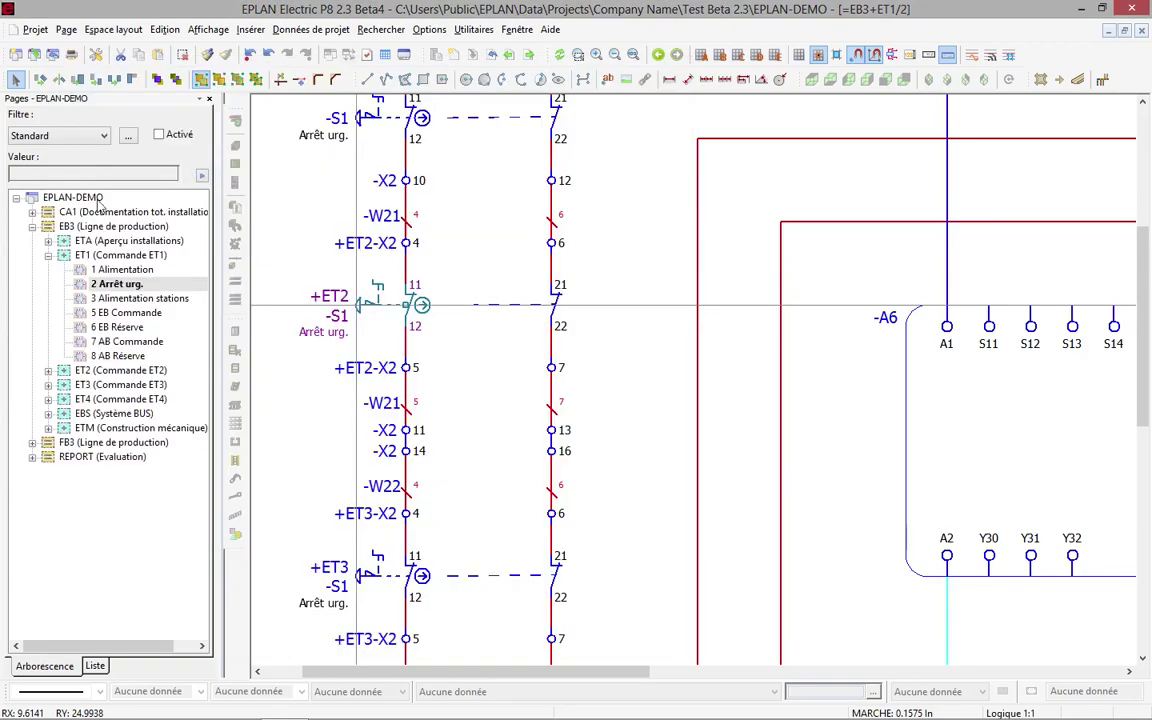
Step: Open the labelling scheme settings of Liste totale d'articles for the EPLAN-DEMO project
click(78, 198)
click(474, 29)
mouse_move(497, 52)
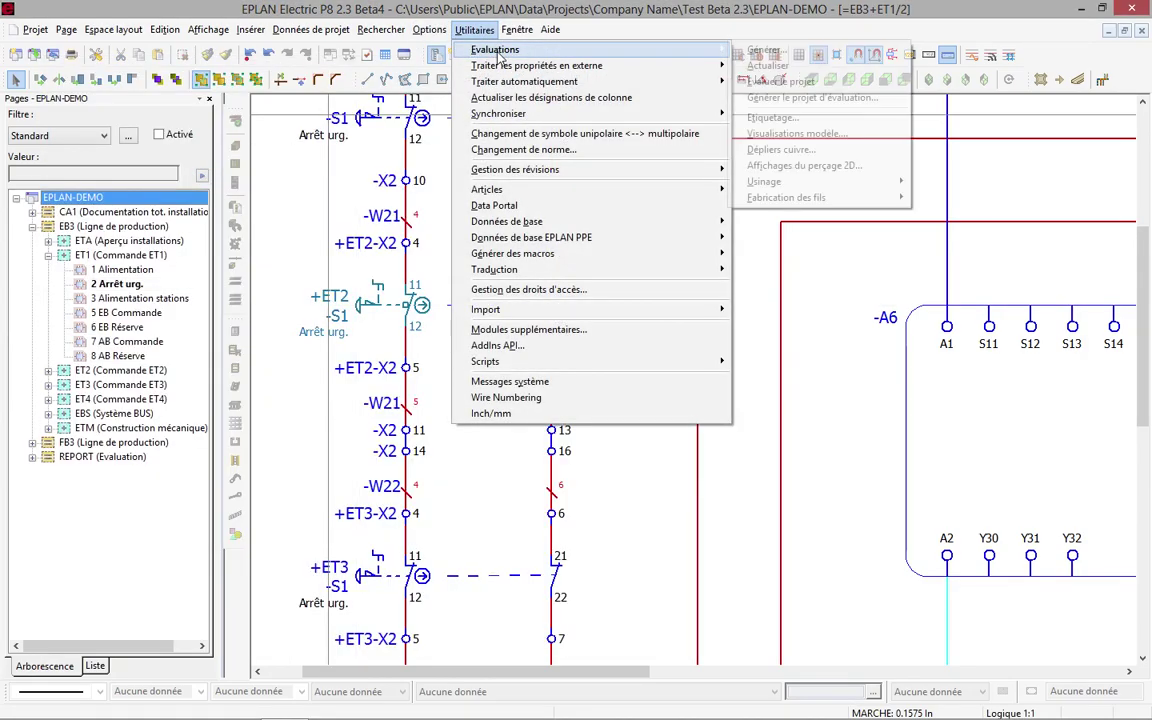
click(800, 115)
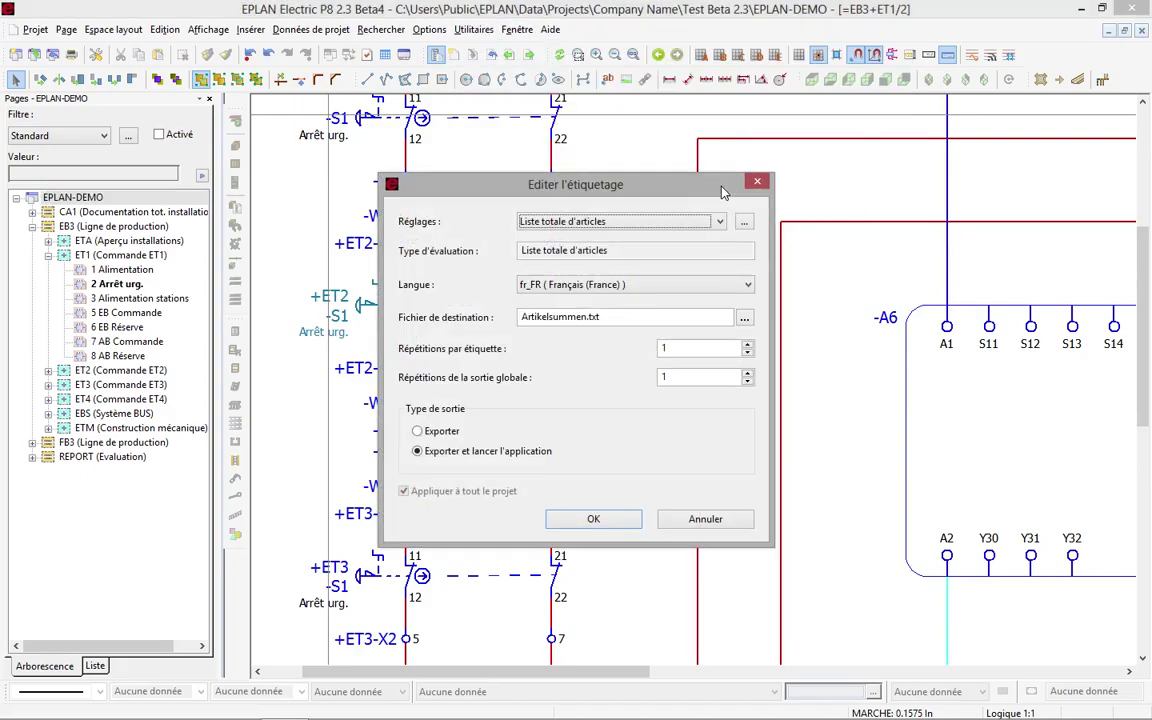
click(745, 223)
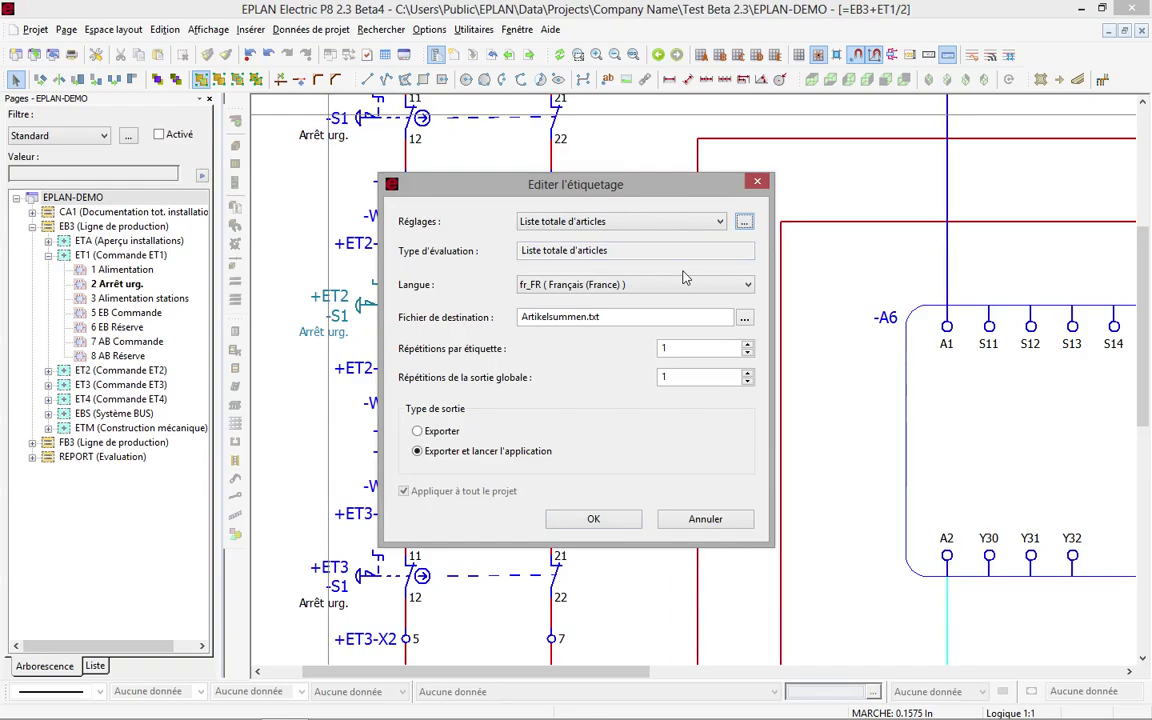
click(744, 223)
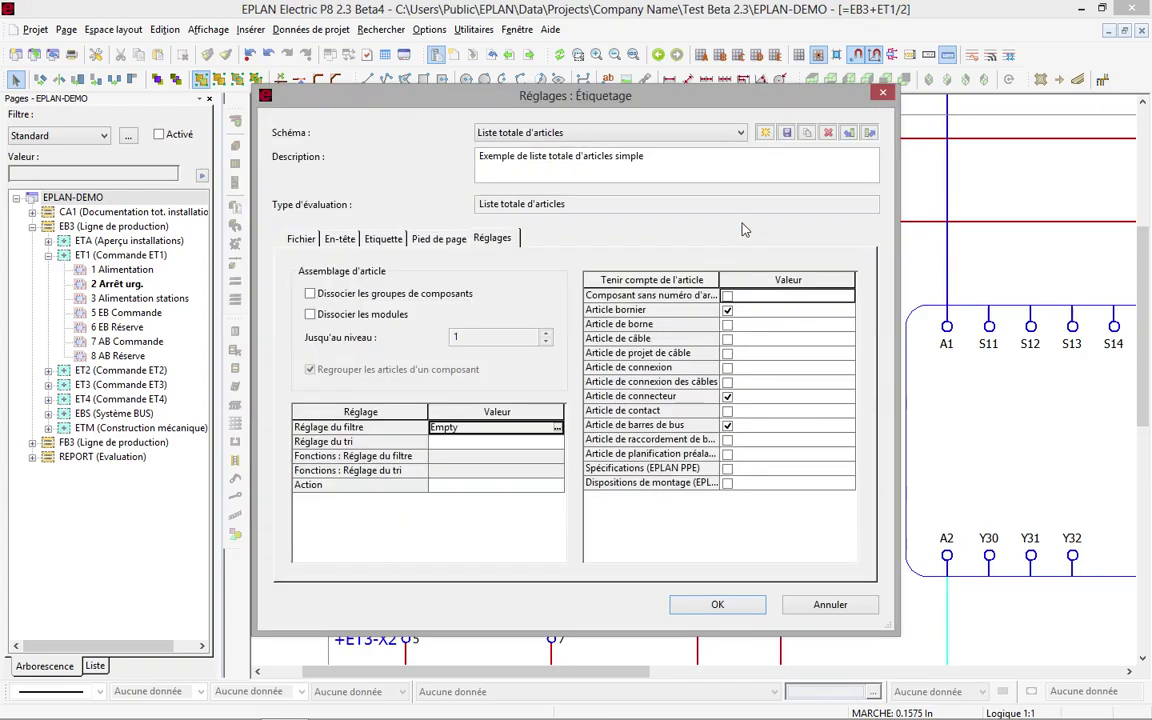
Step: Create a new labelling scheme of evaluation type Liste totale d'articles and name it "Liste totale d'articles FILTRE"
click(765, 133)
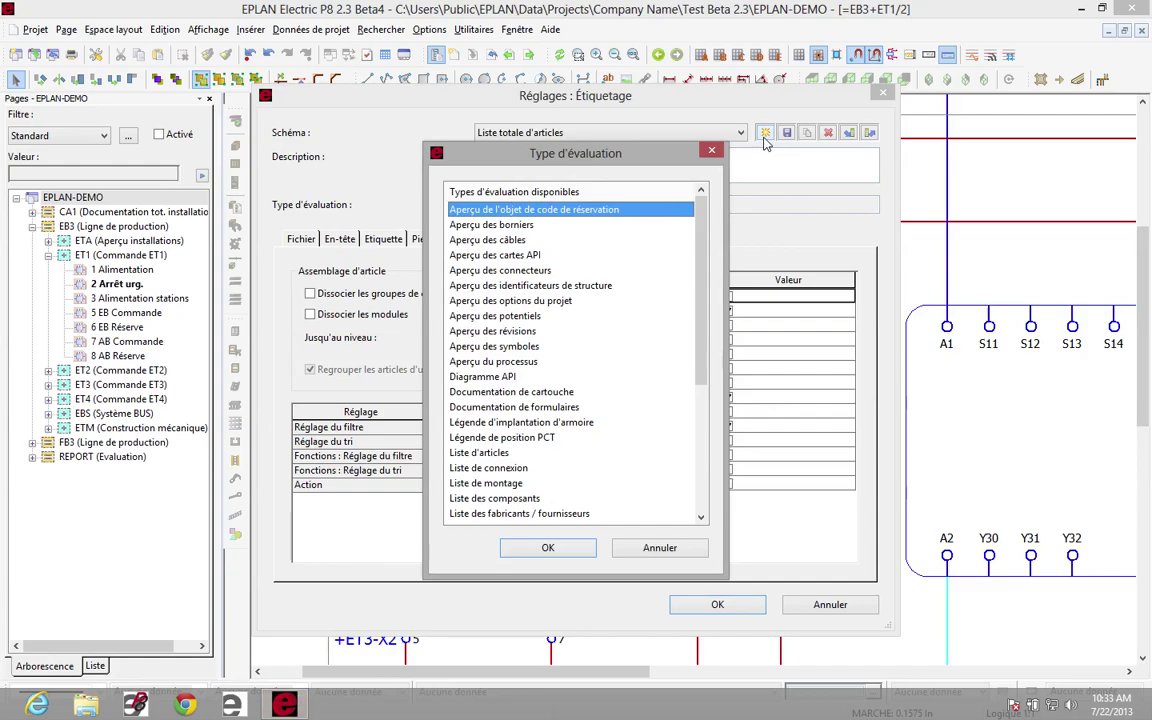
drag(700, 288, 722, 437)
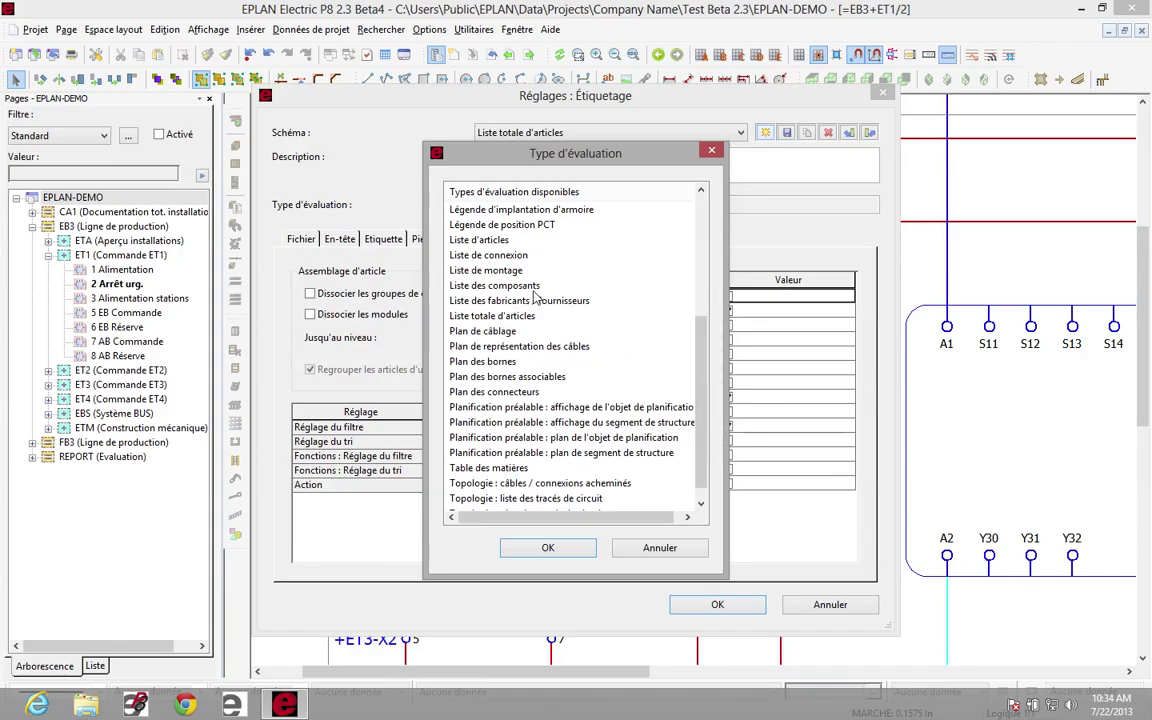
click(493, 247)
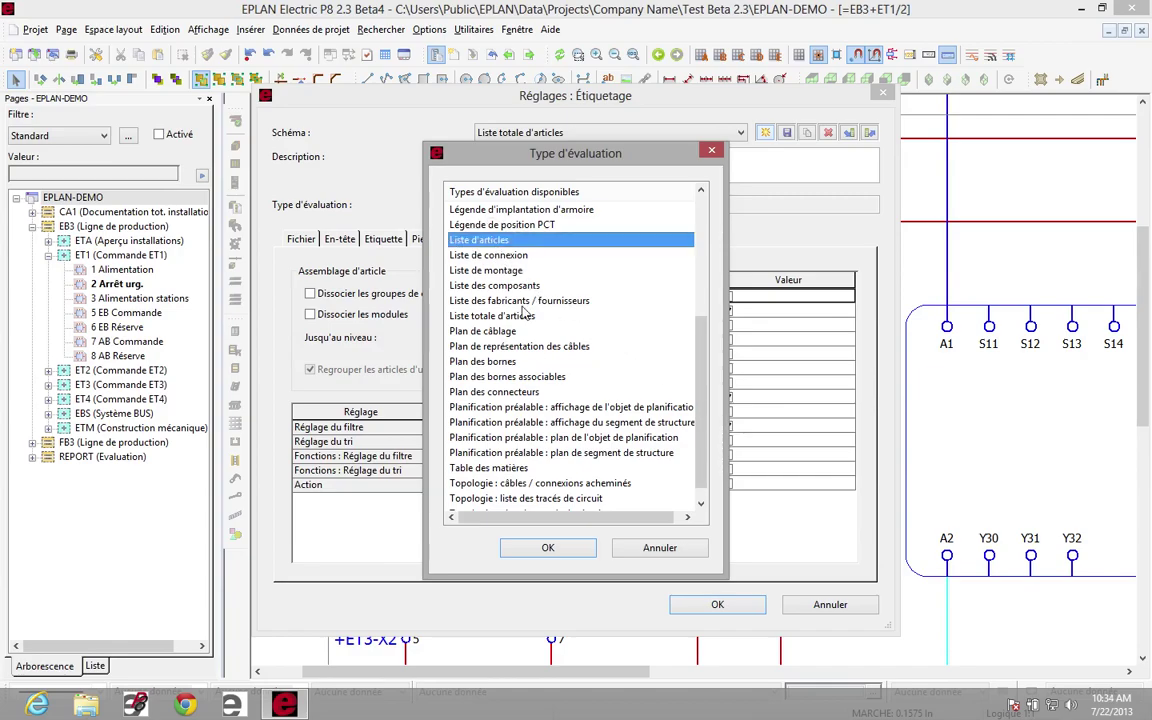
click(519, 318)
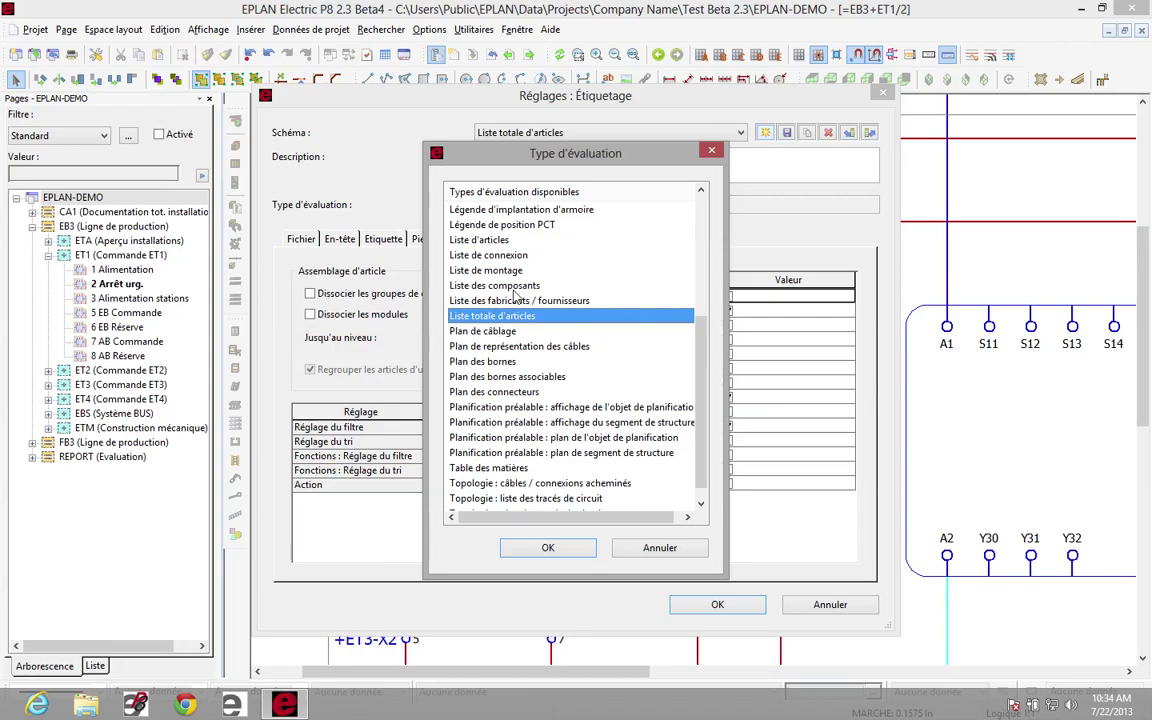
click(505, 241)
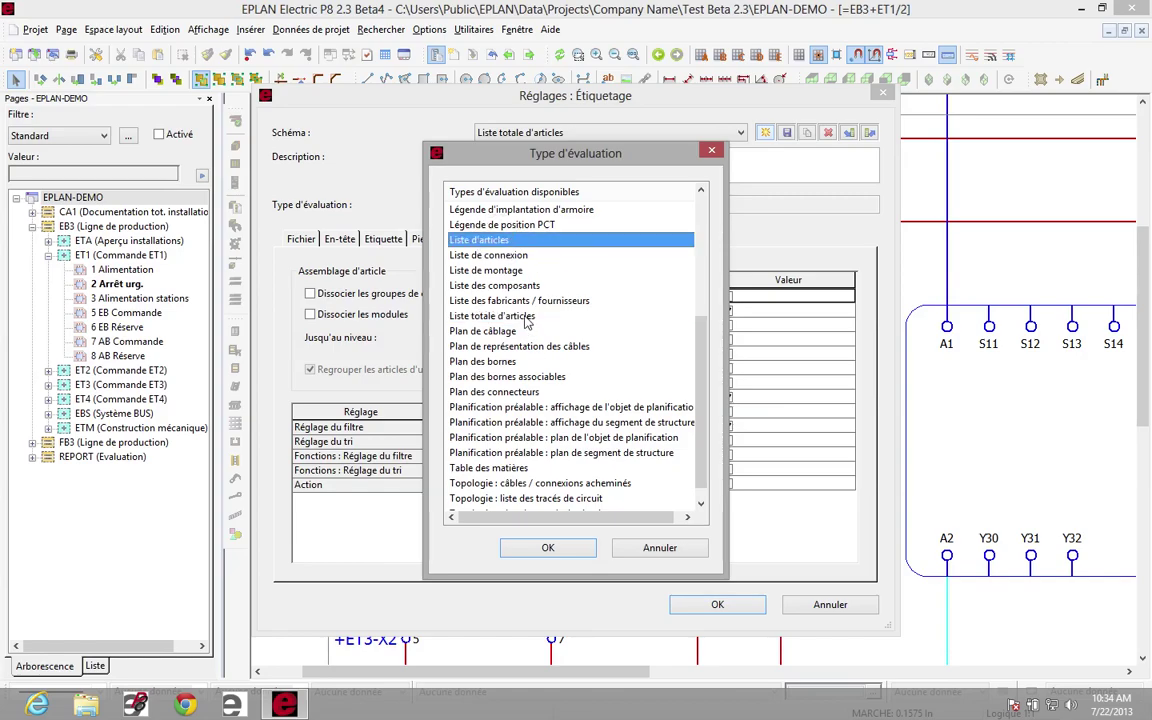
click(470, 316)
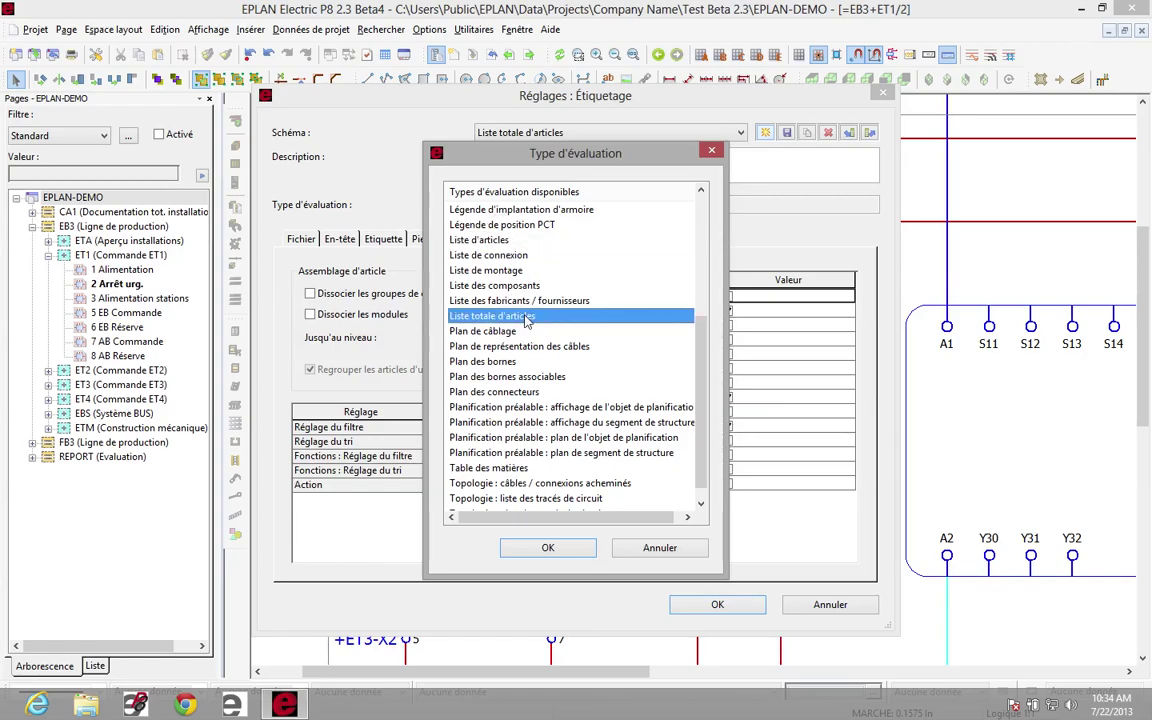
click(548, 549)
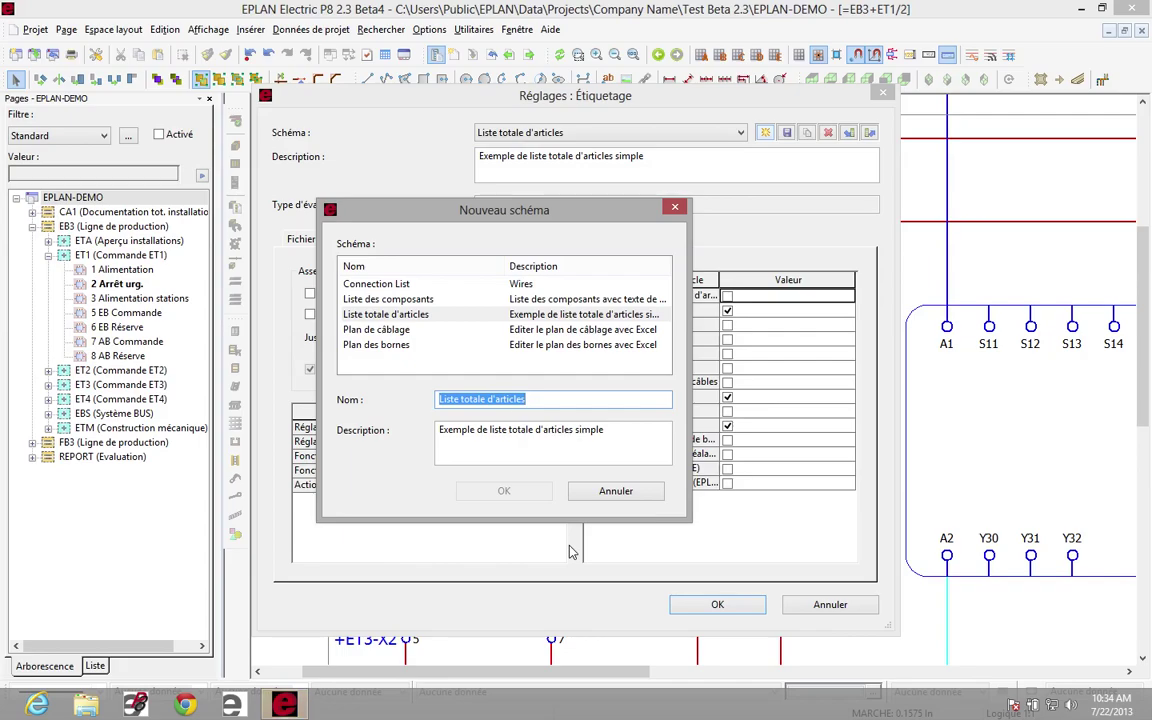
click(575, 401)
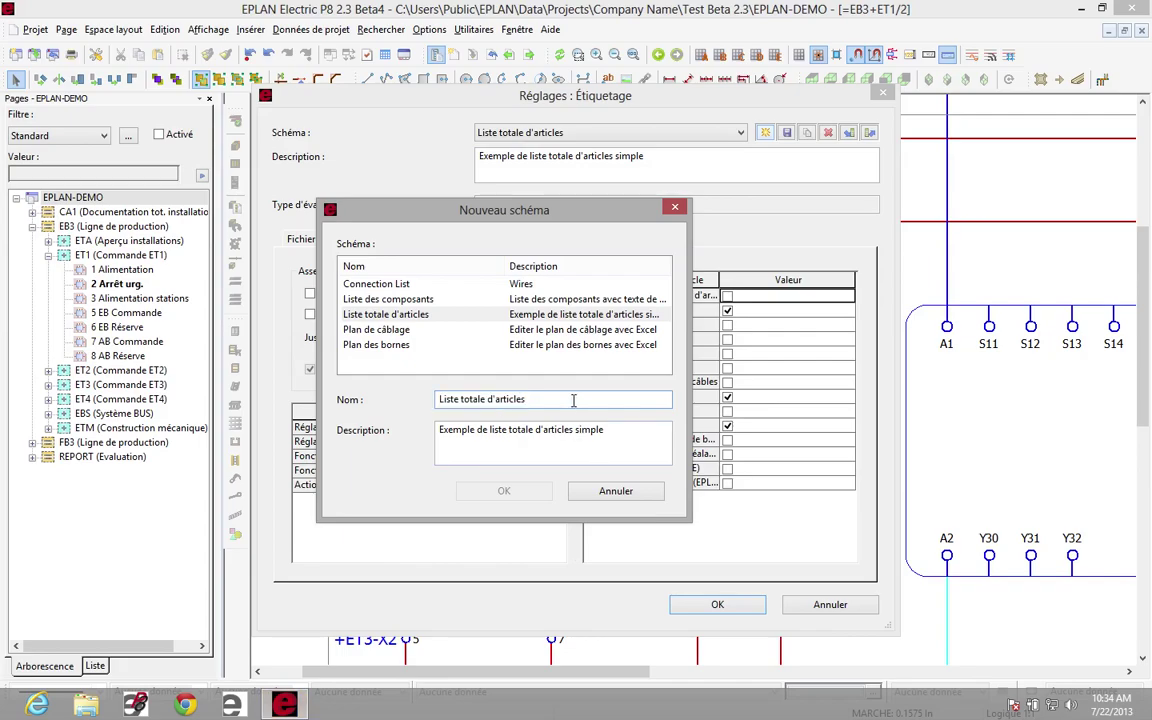
text(FILTRE)
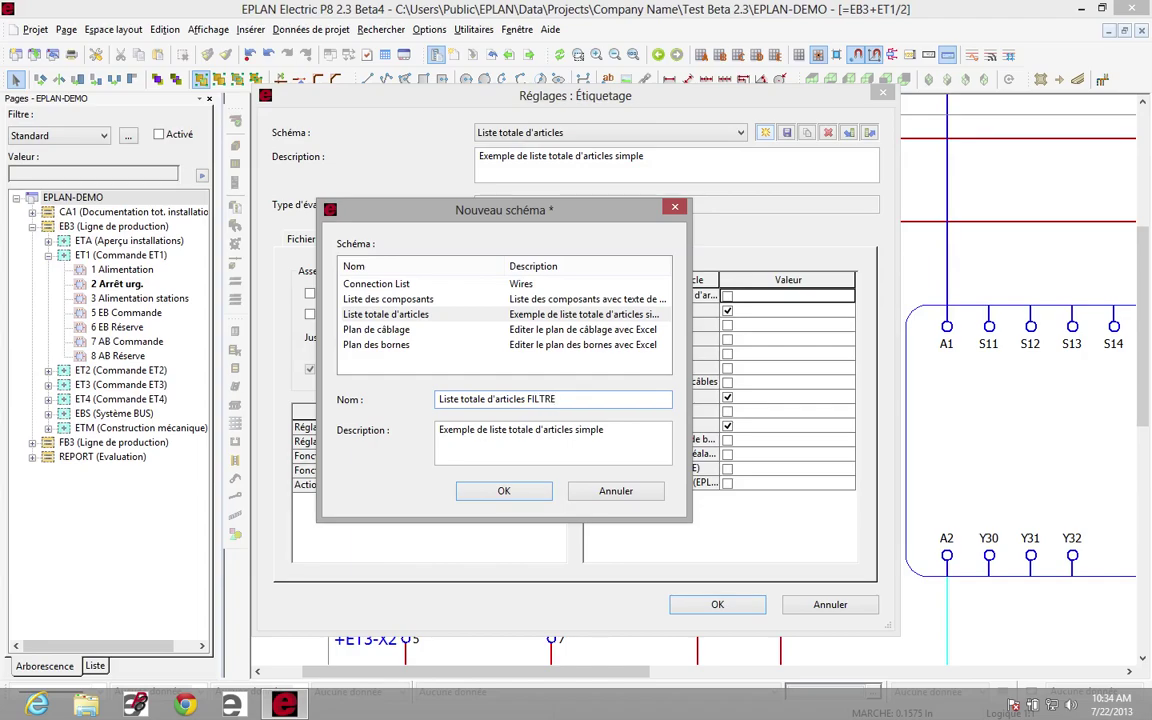
key(Return)
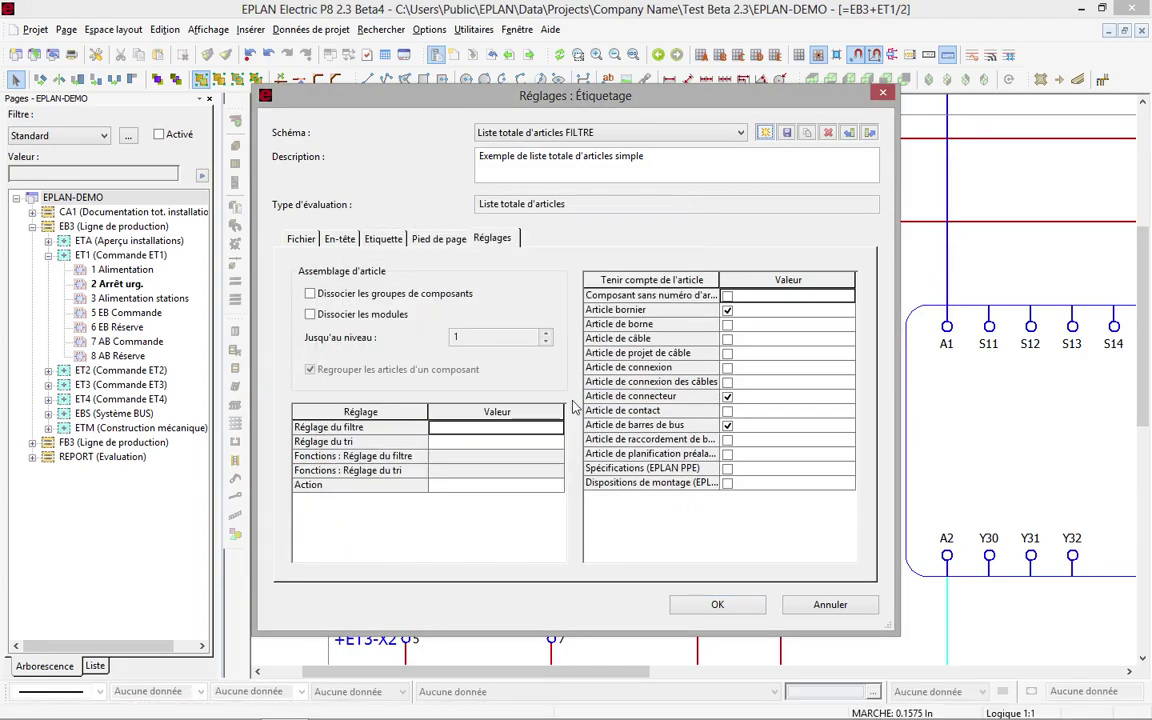
Step: Keep the text file type and set LISTE FILTREE.TXT in the 2_3 folder as the scheme's destination file
click(305, 240)
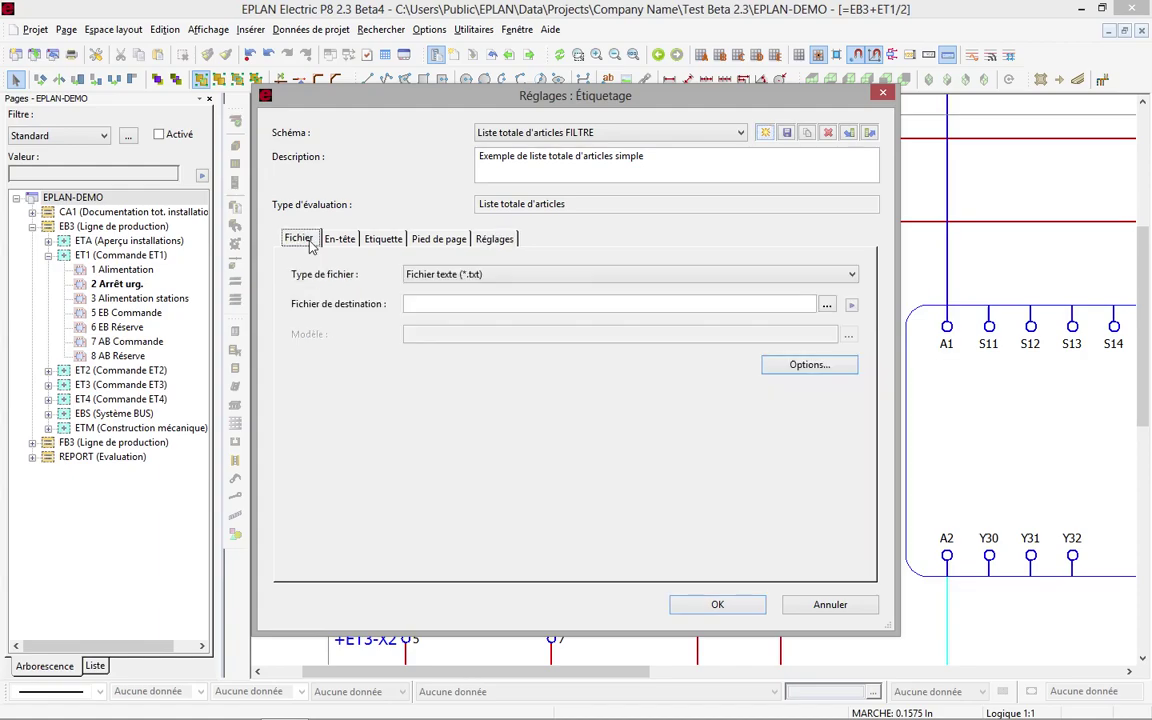
click(505, 274)
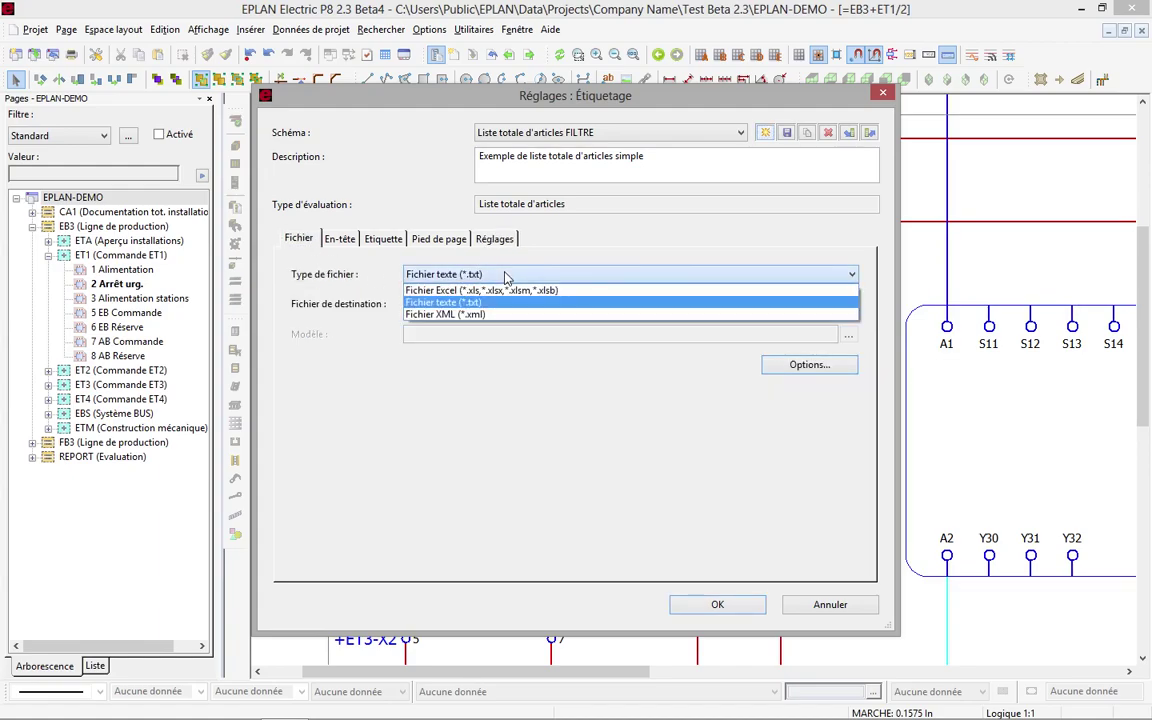
click(493, 304)
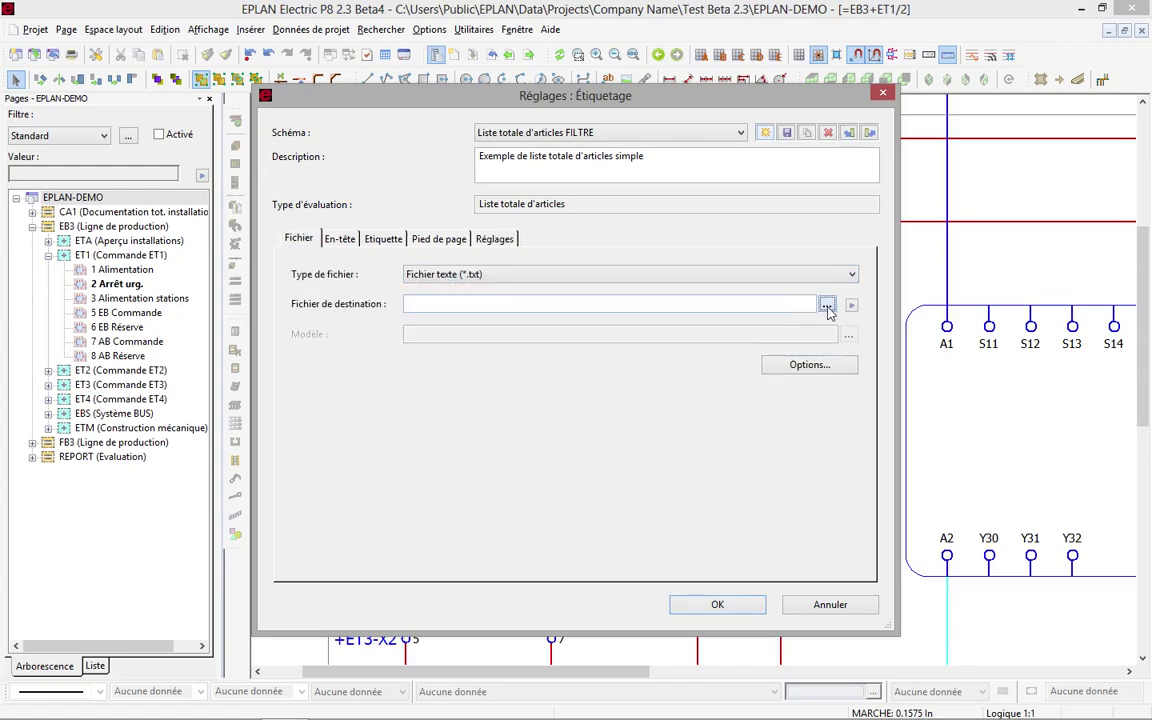
click(826, 304)
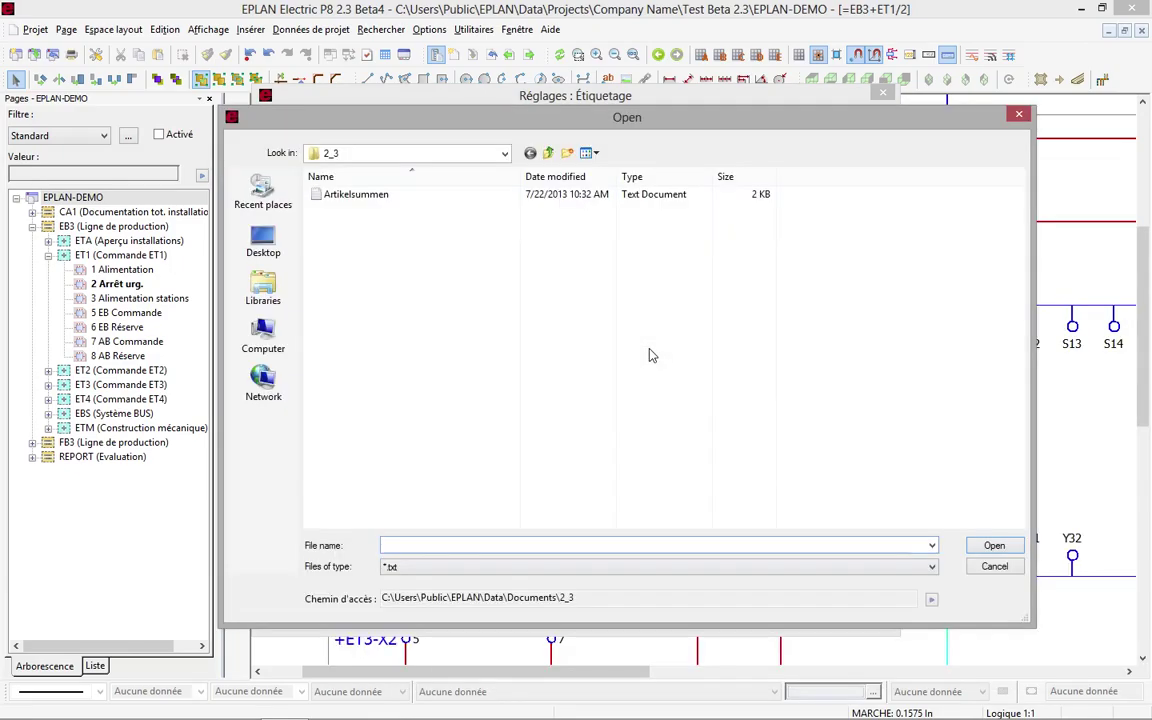
click(930, 603)
click(969, 605)
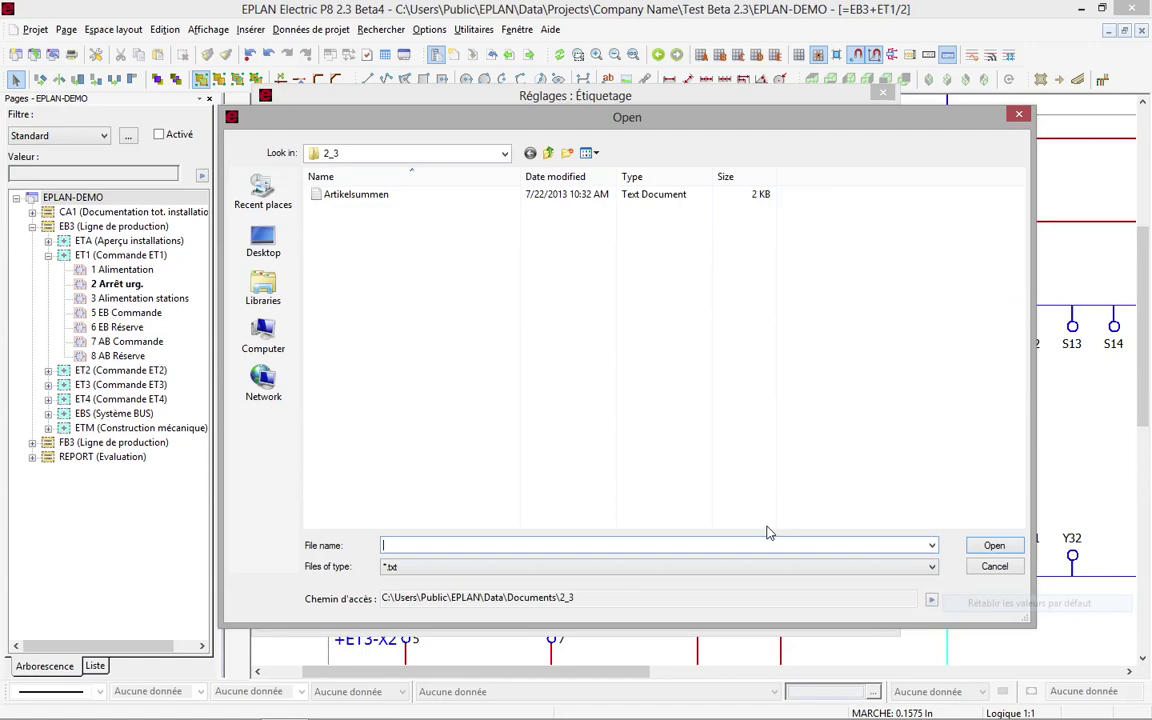
click(504, 155)
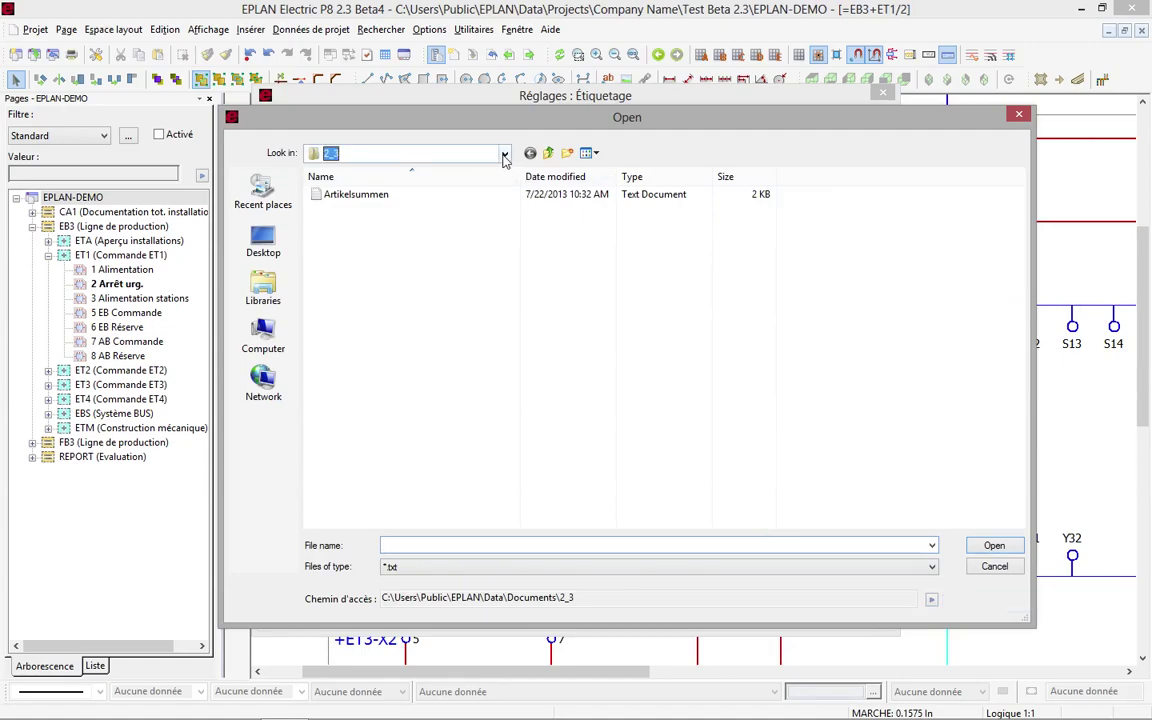
click(504, 153)
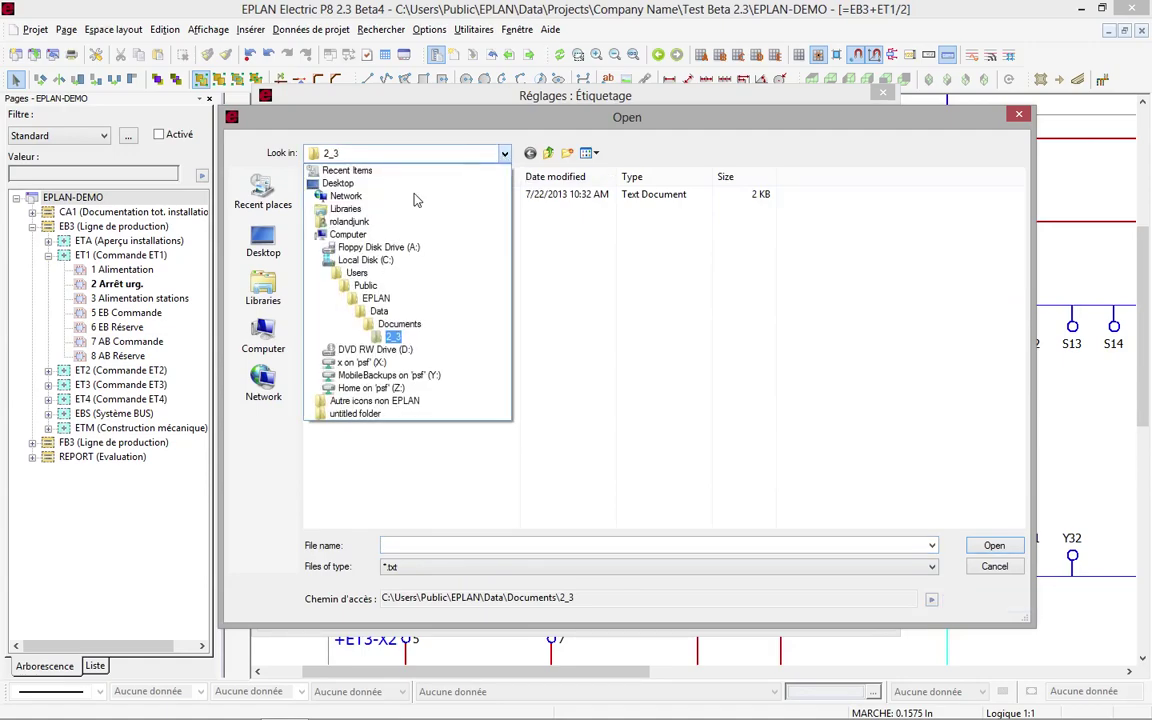
click(395, 340)
click(400, 546)
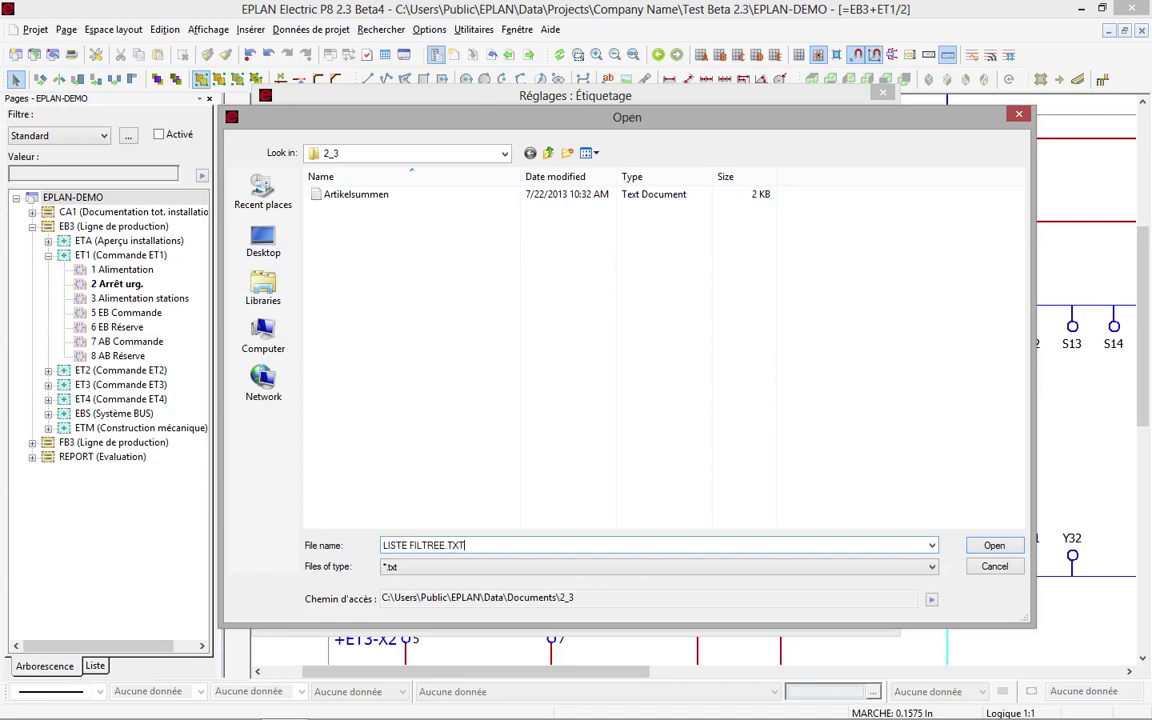
key(Return)
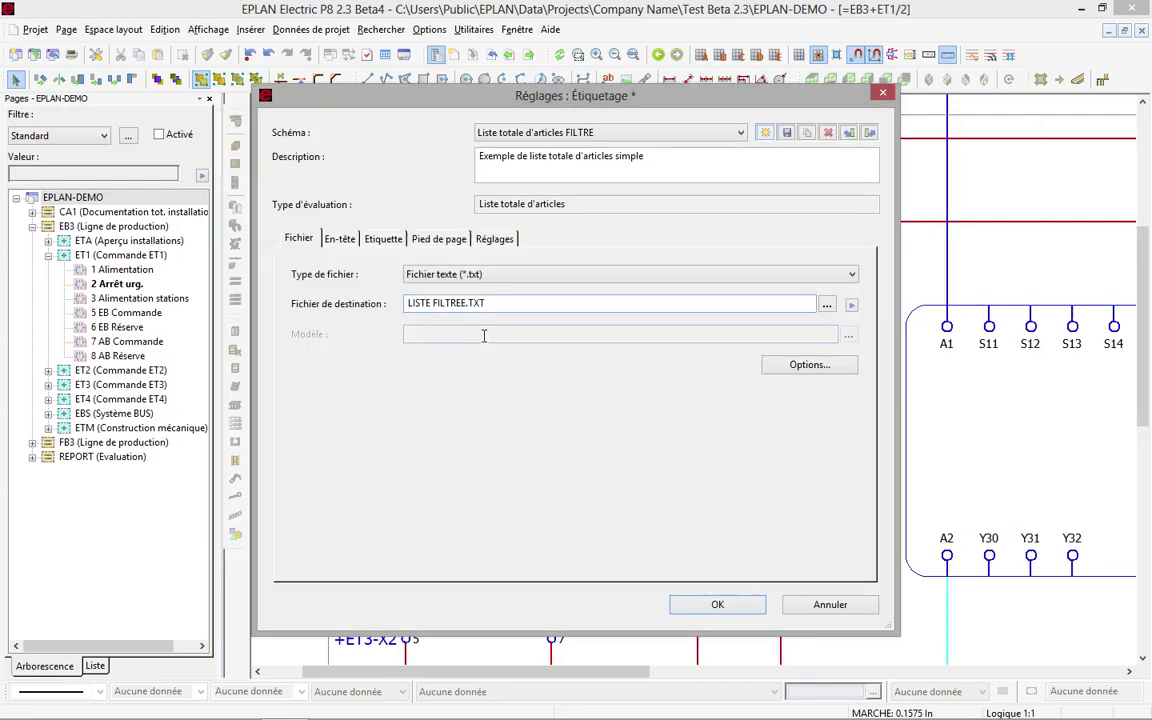
click(467, 274)
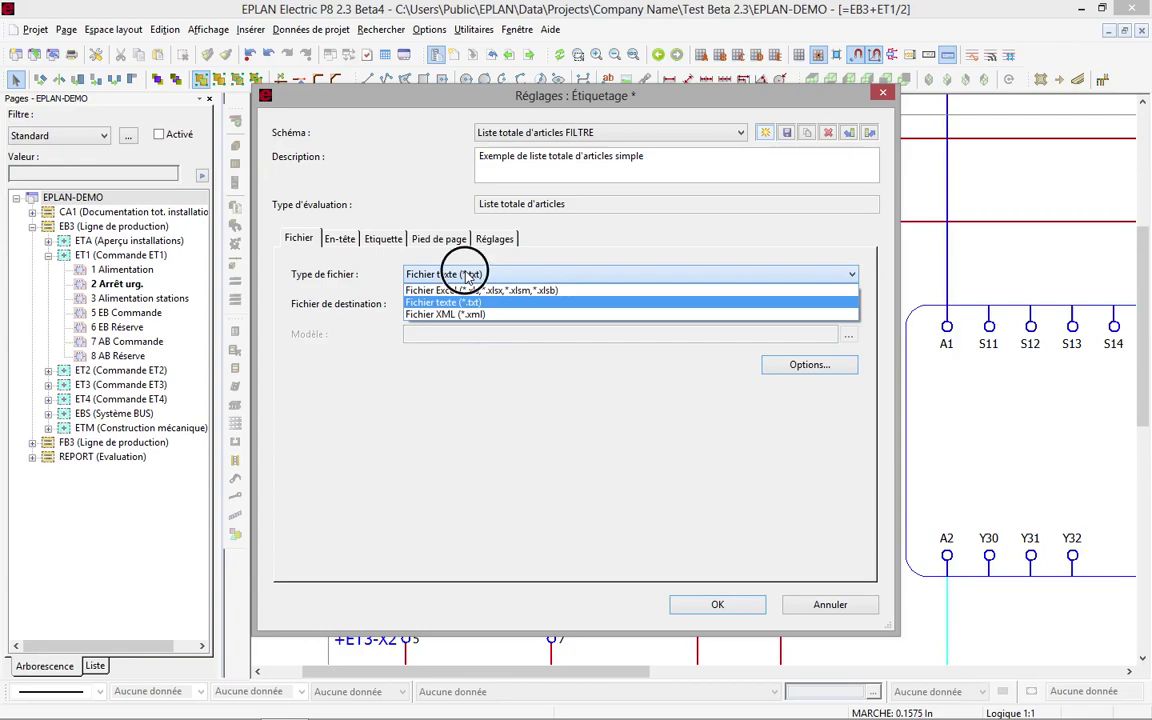
click(467, 277)
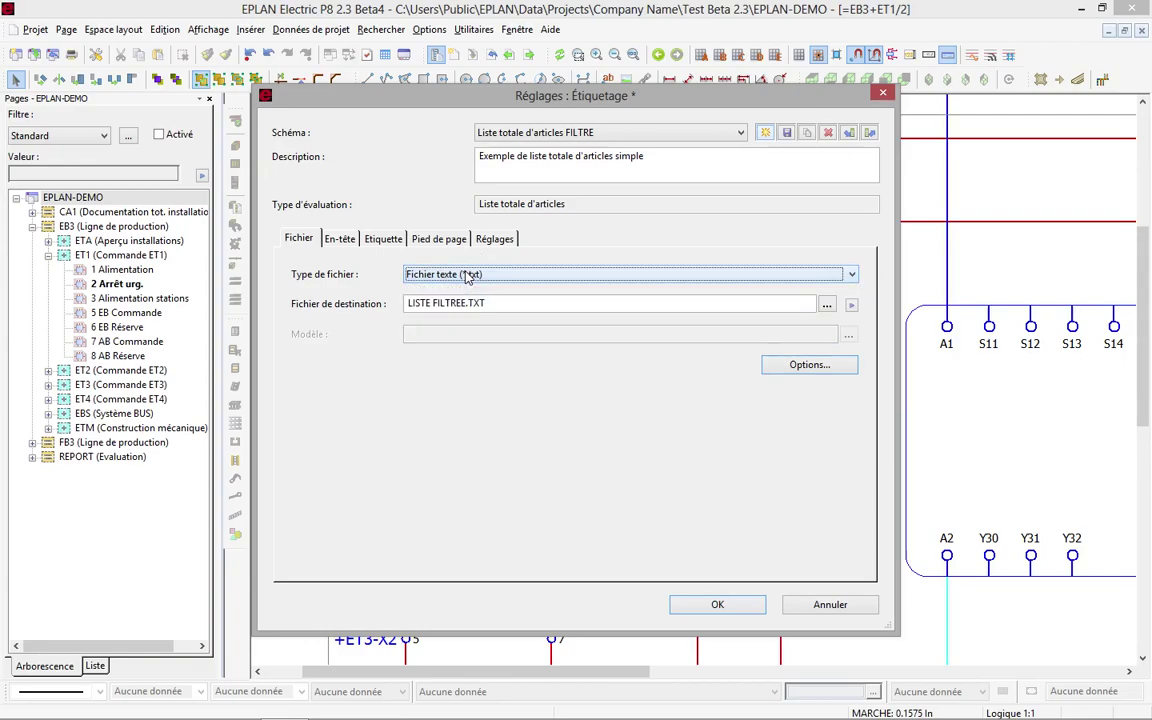
Step: Leave the header empty and add the Article format element with the Numéro d'article property to the label
click(340, 240)
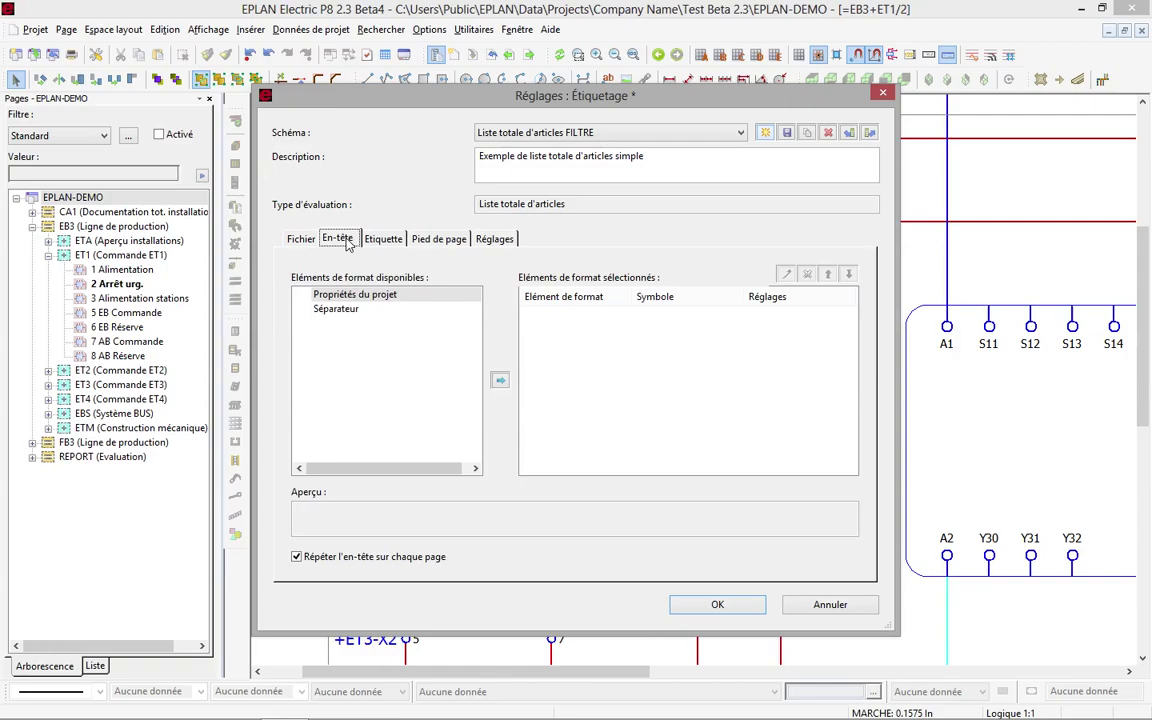
click(388, 242)
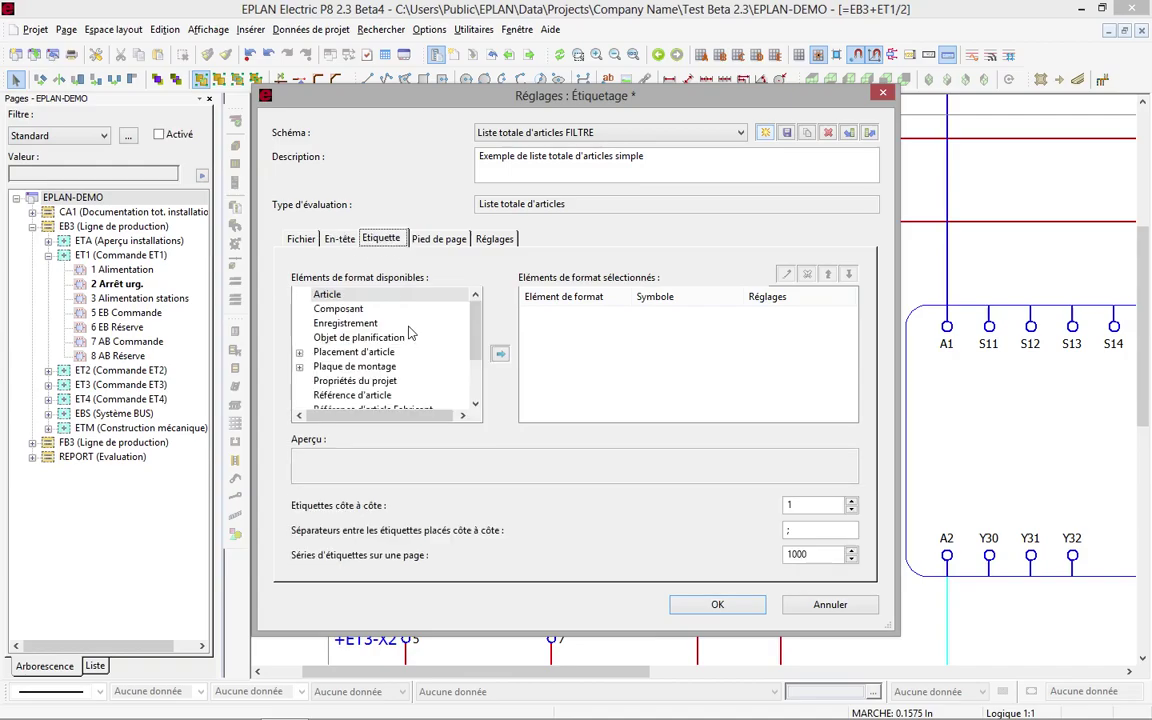
click(327, 294)
click(500, 354)
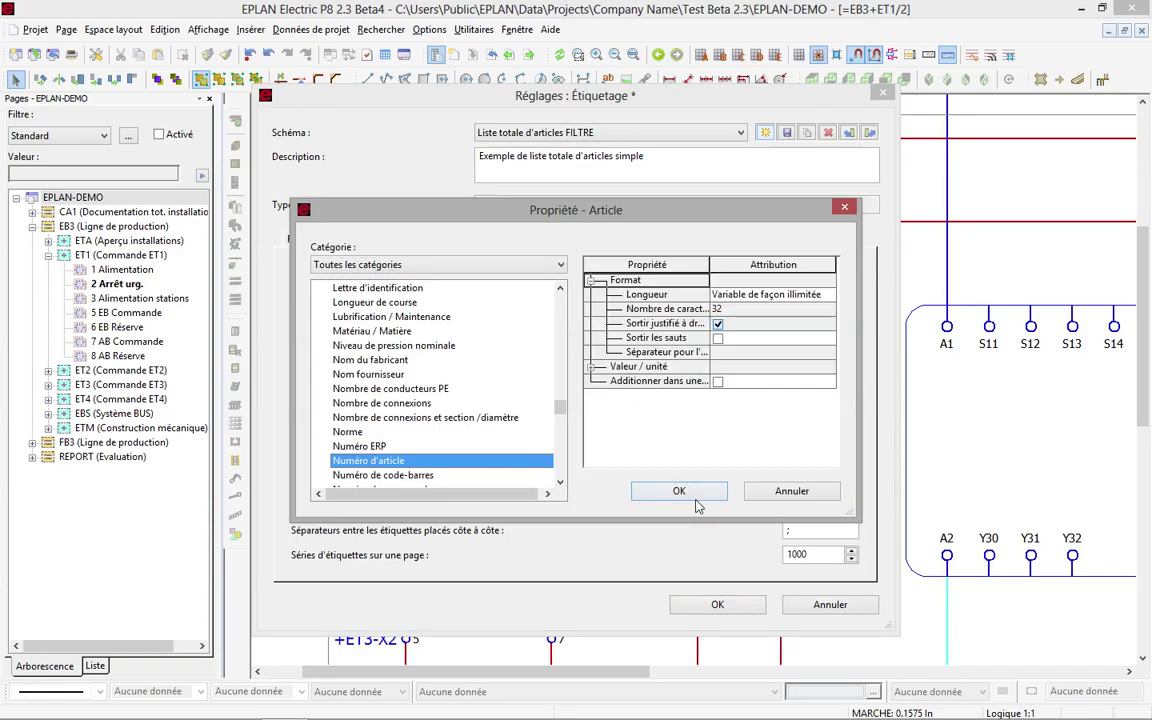
click(688, 493)
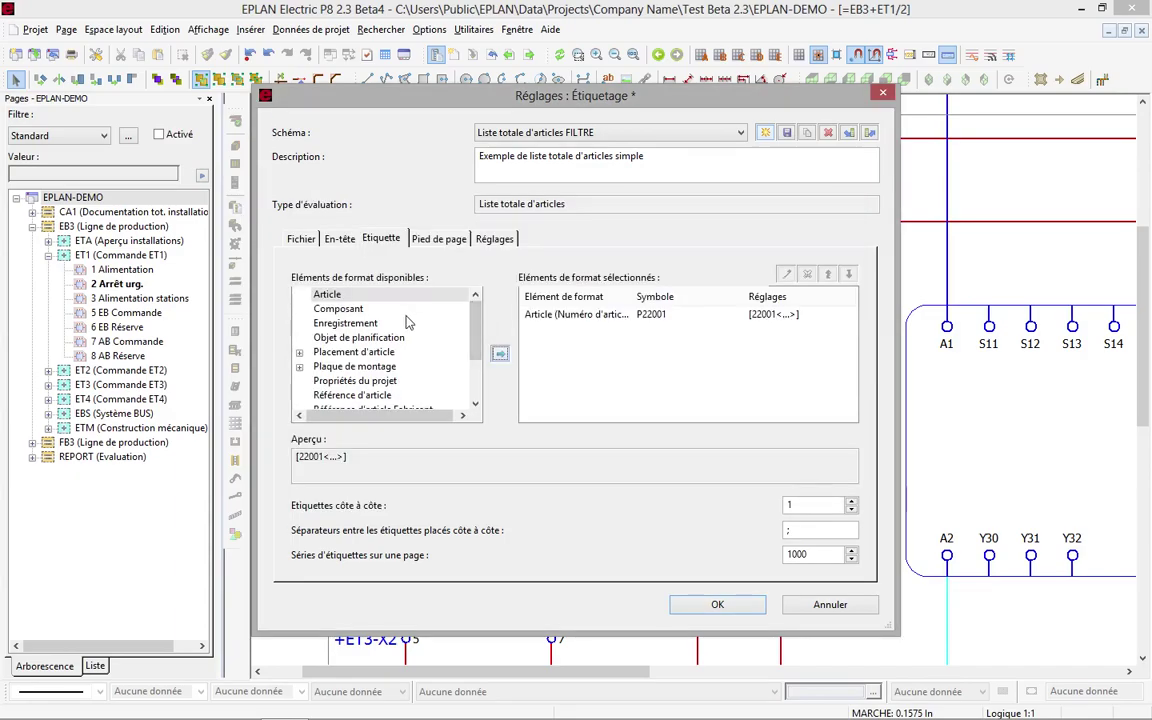
Step: Add the Référence d'article element with Quantité totale (nombre de pièces) to the label and place it before the article number
click(352, 394)
click(500, 354)
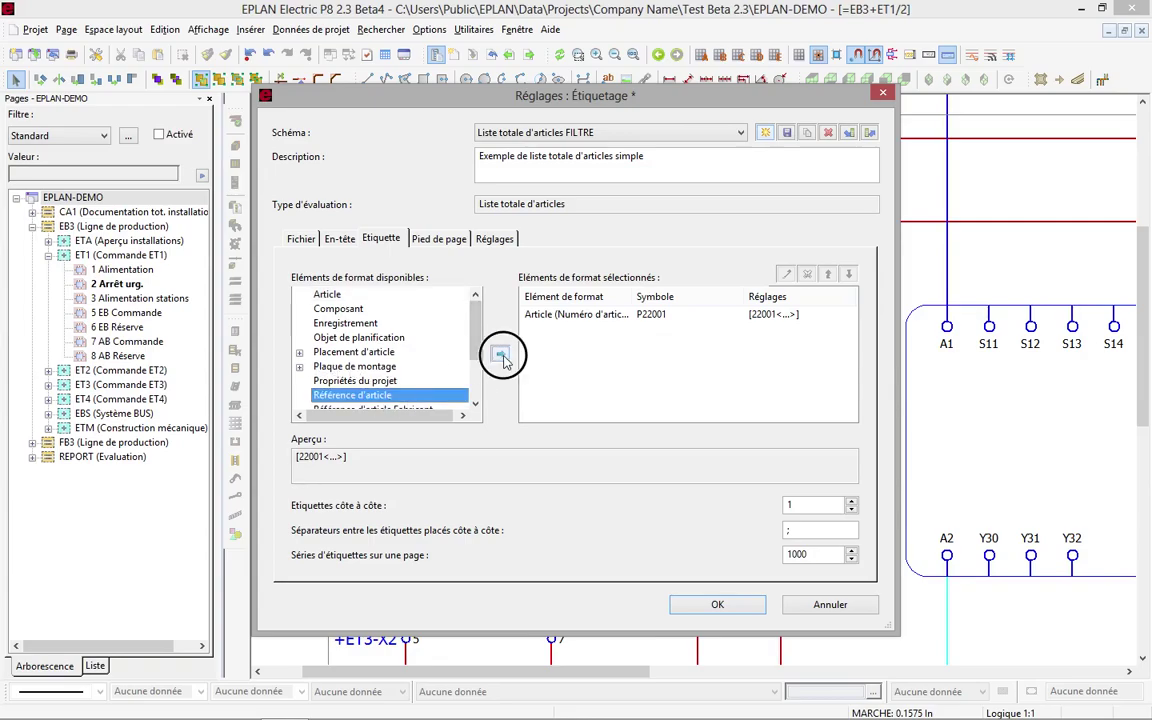
click(560, 395)
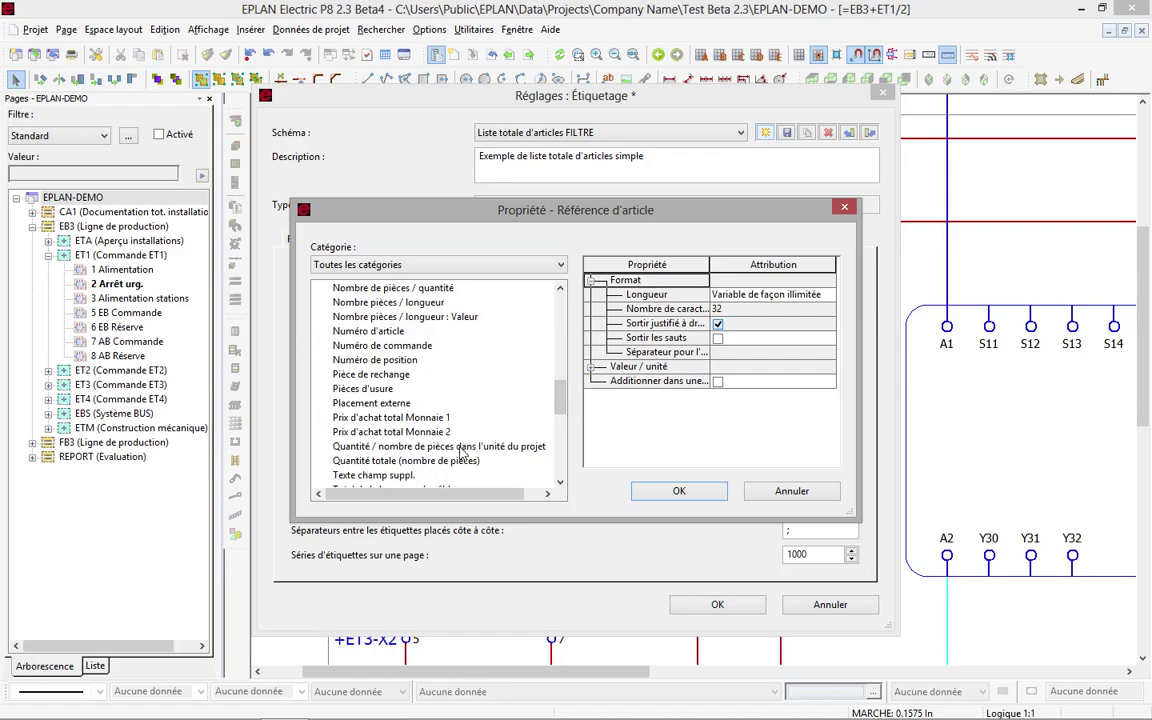
click(427, 447)
click(427, 460)
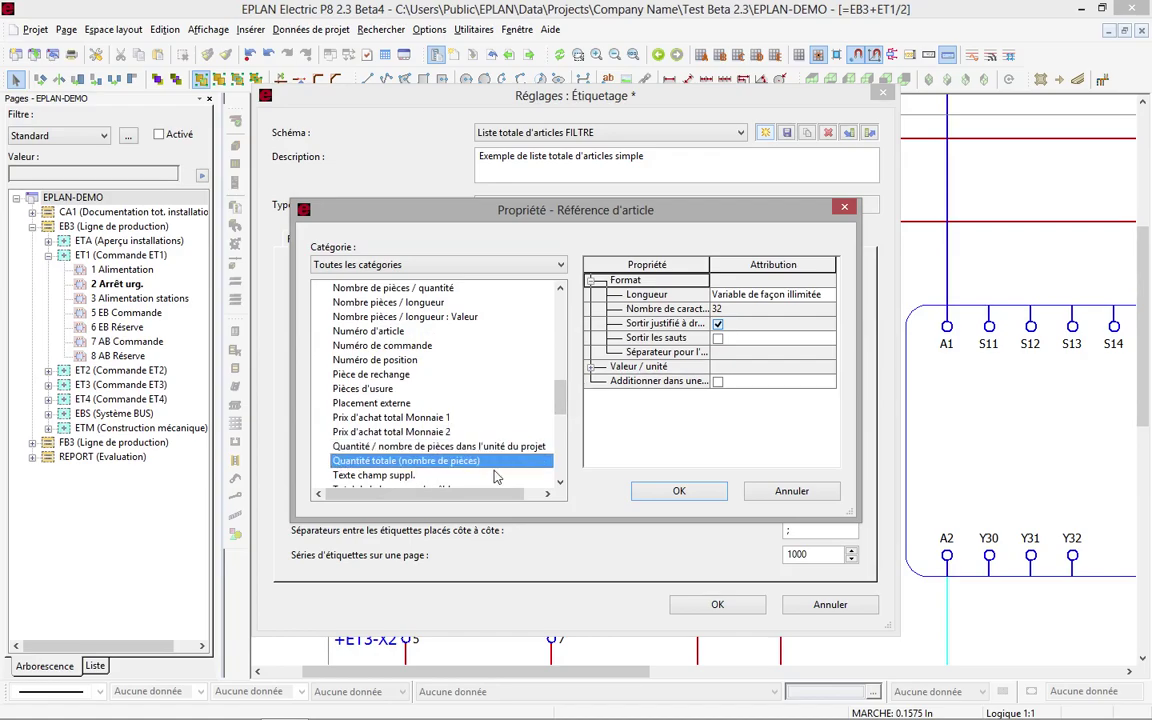
click(679, 492)
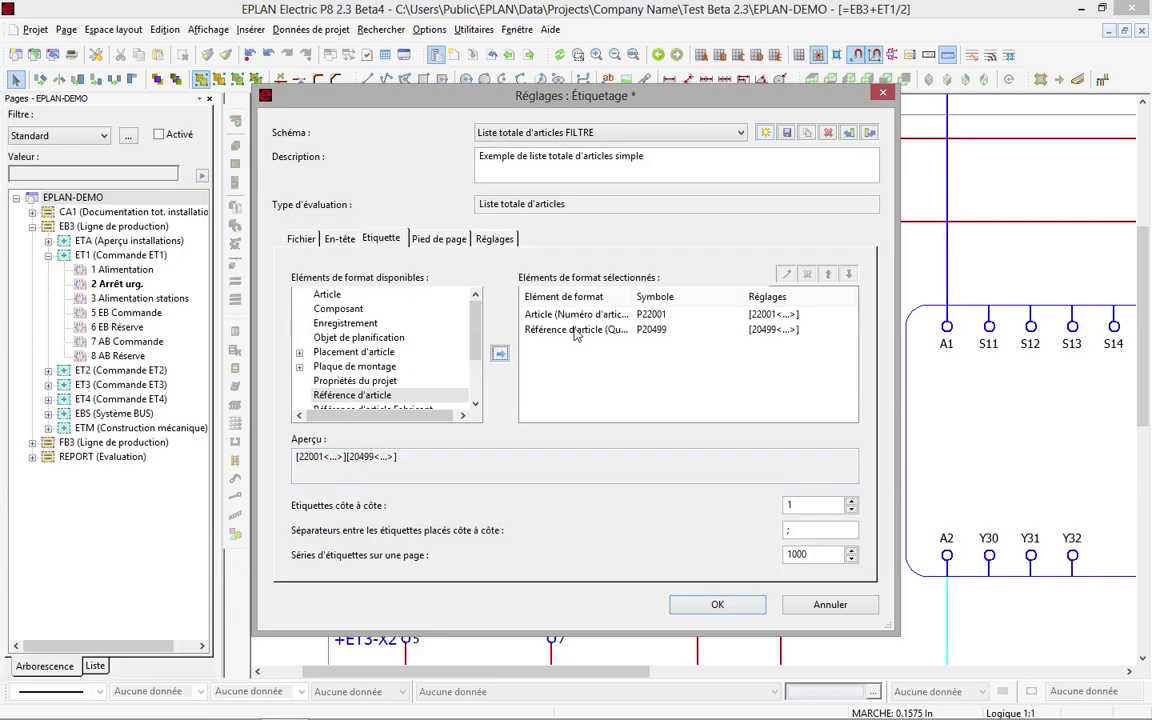
click(576, 330)
click(827, 273)
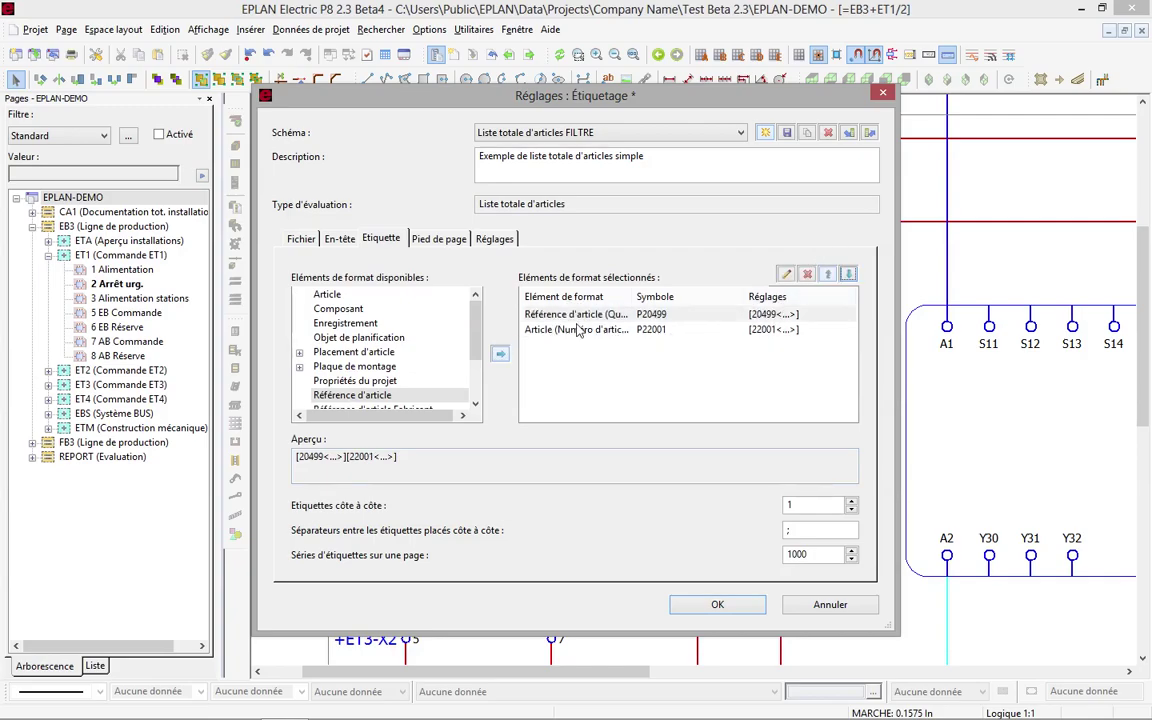
Step: Add the Article element with the Article : Désignation 1 property to the label and place it after the article number
click(335, 294)
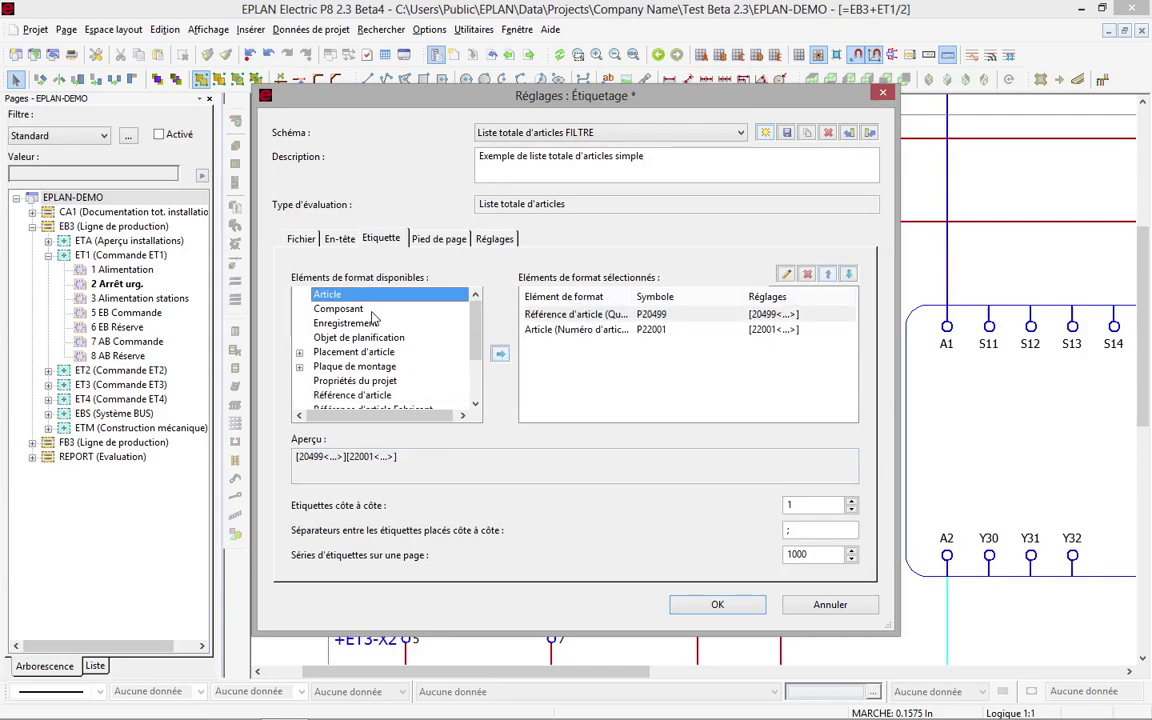
click(500, 354)
click(397, 388)
click(421, 345)
click(679, 490)
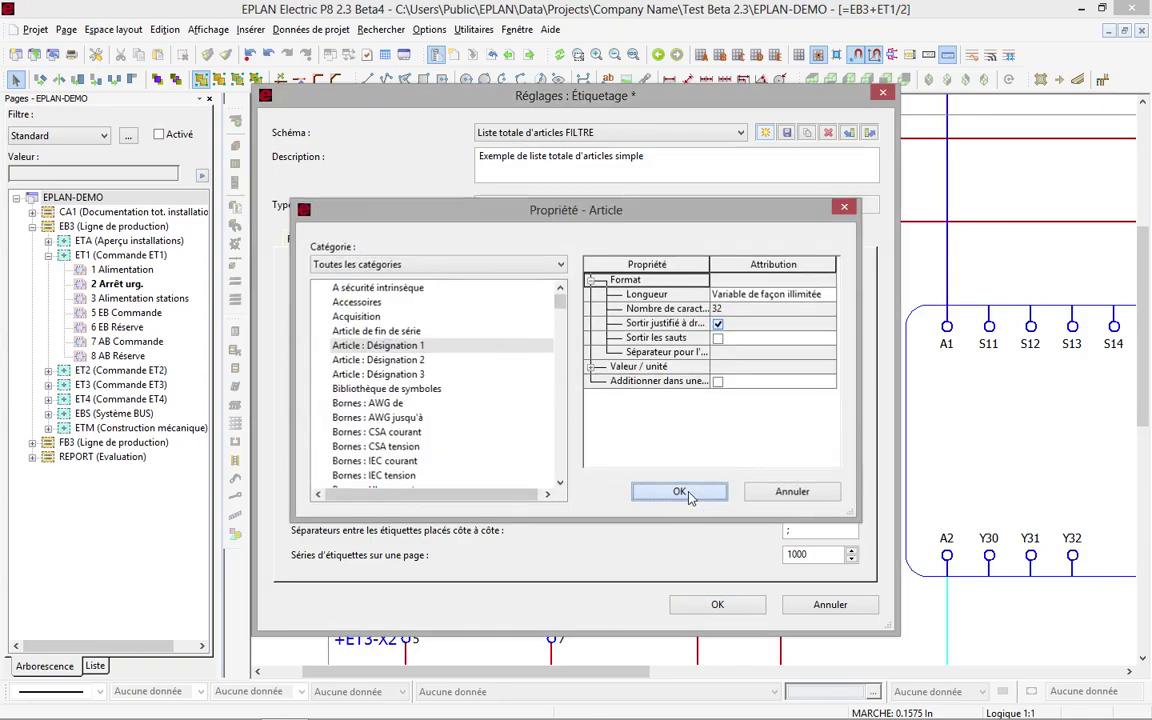
click(555, 330)
click(849, 273)
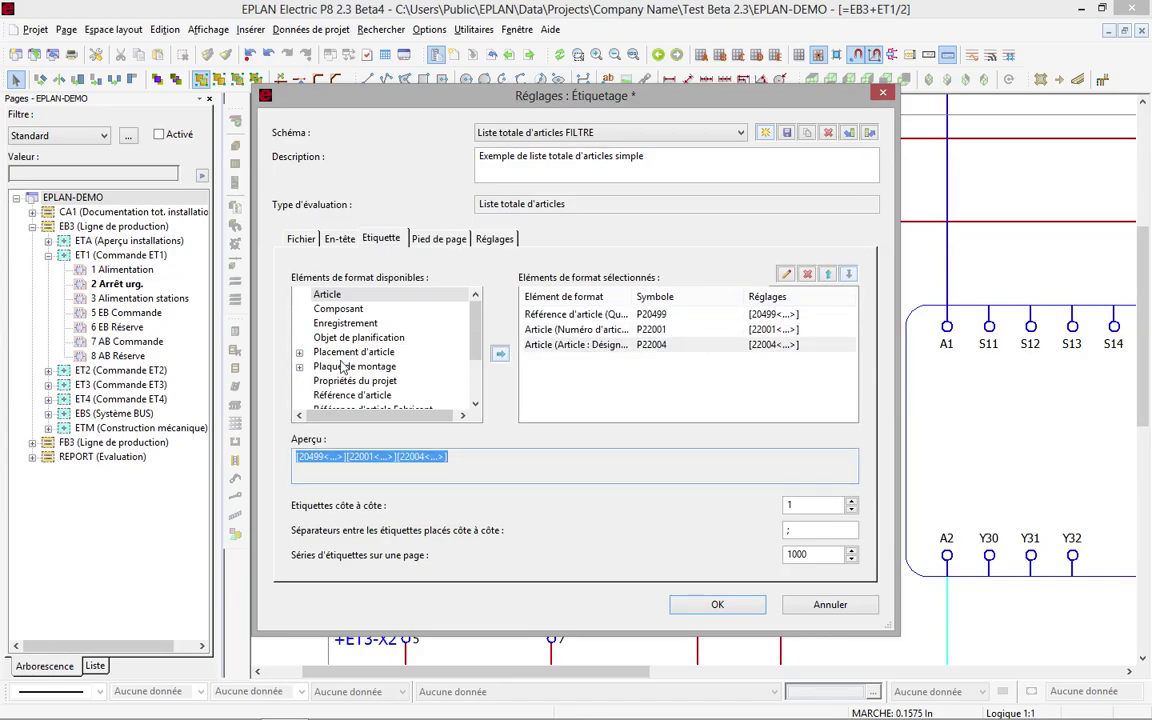
Step: Add the Article element with the Nom du fabricant property to the label, after the designation
click(501, 361)
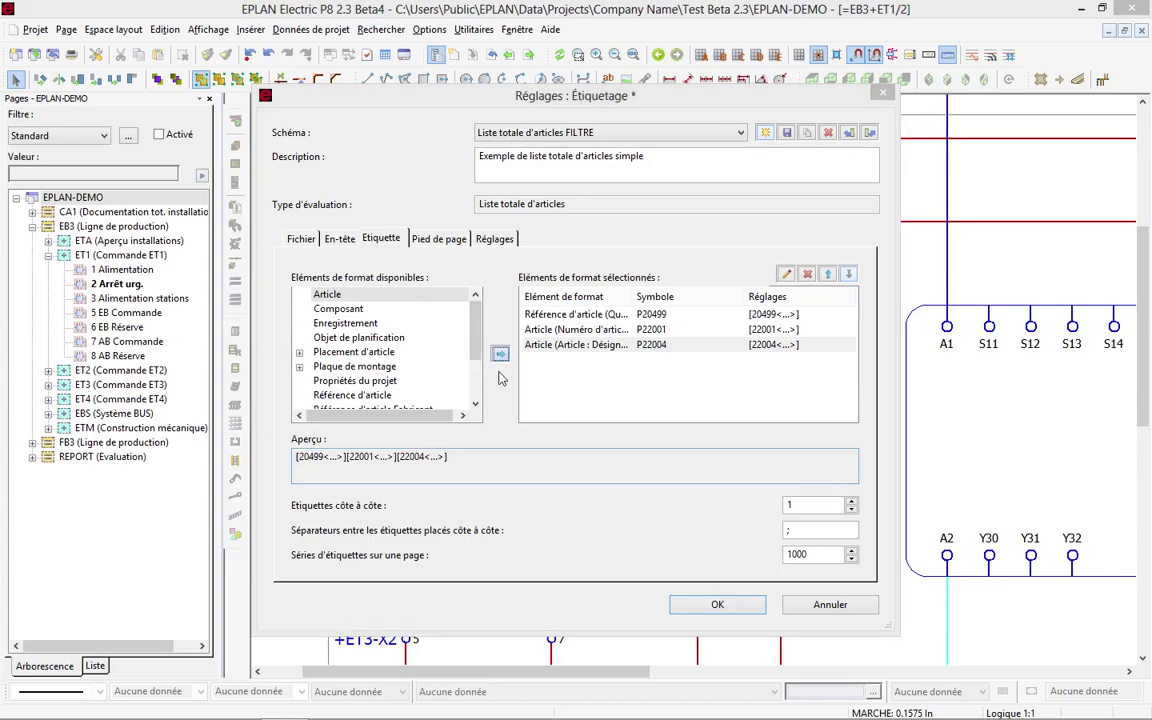
click(412, 391)
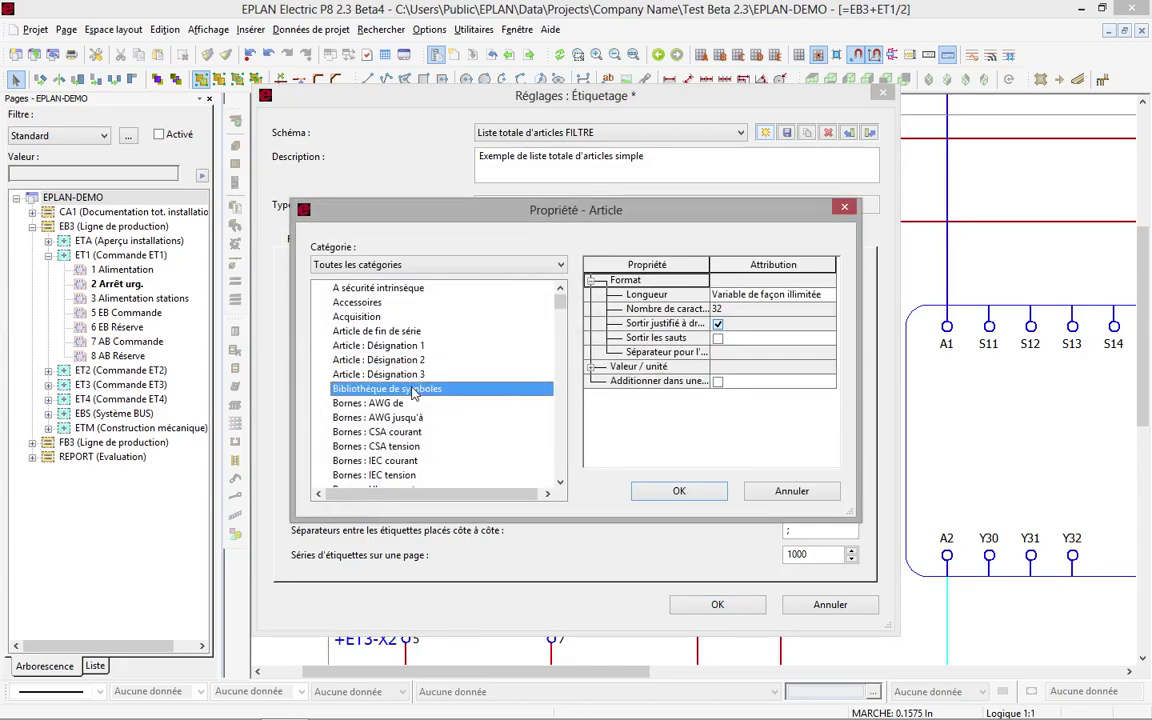
key(m)
scroll(448, 446, down, 1)
scroll(448, 446, down, 1)
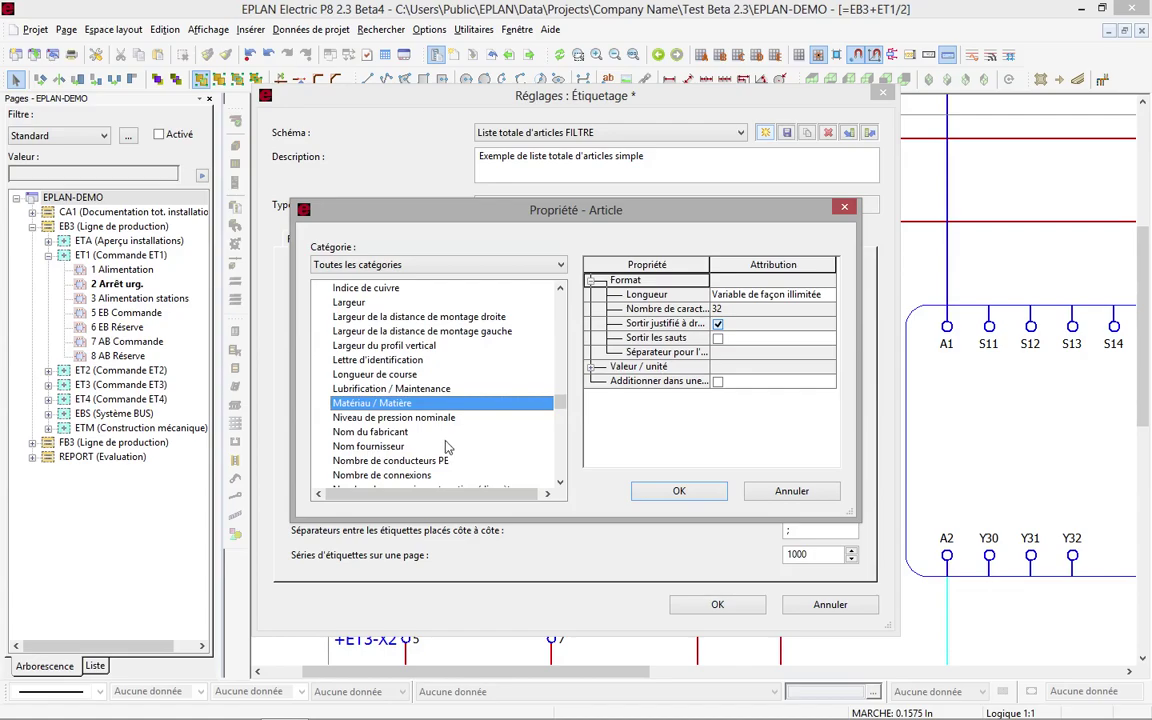
click(395, 435)
click(679, 491)
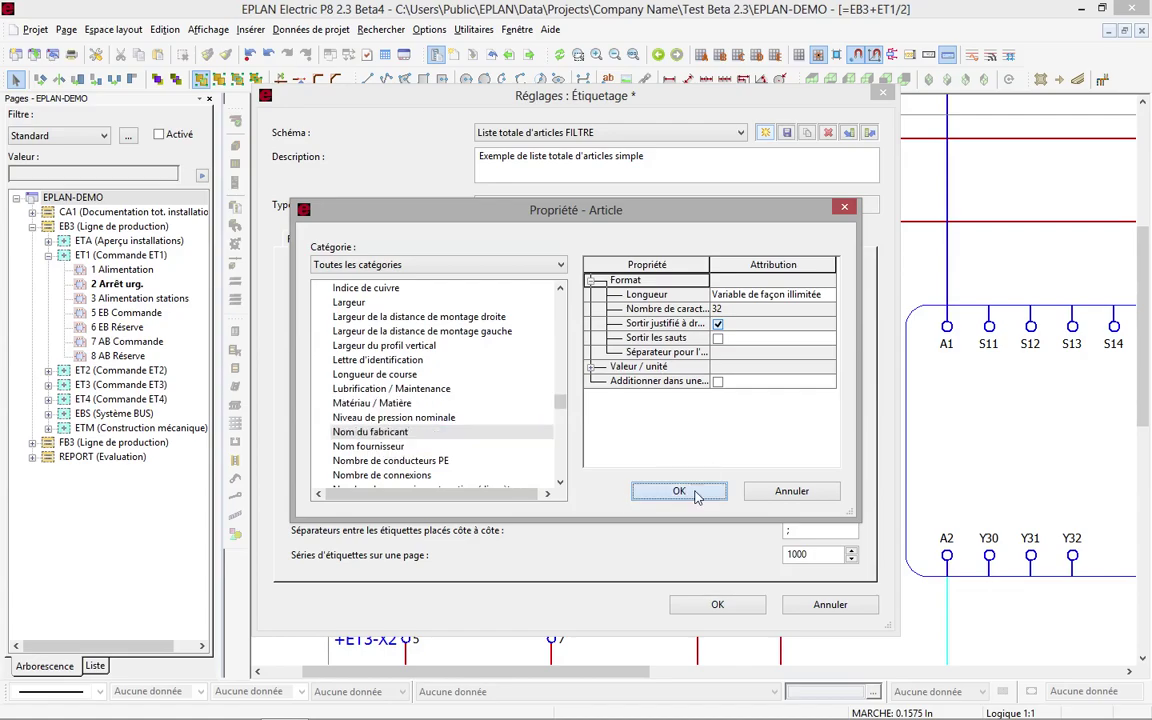
click(658, 362)
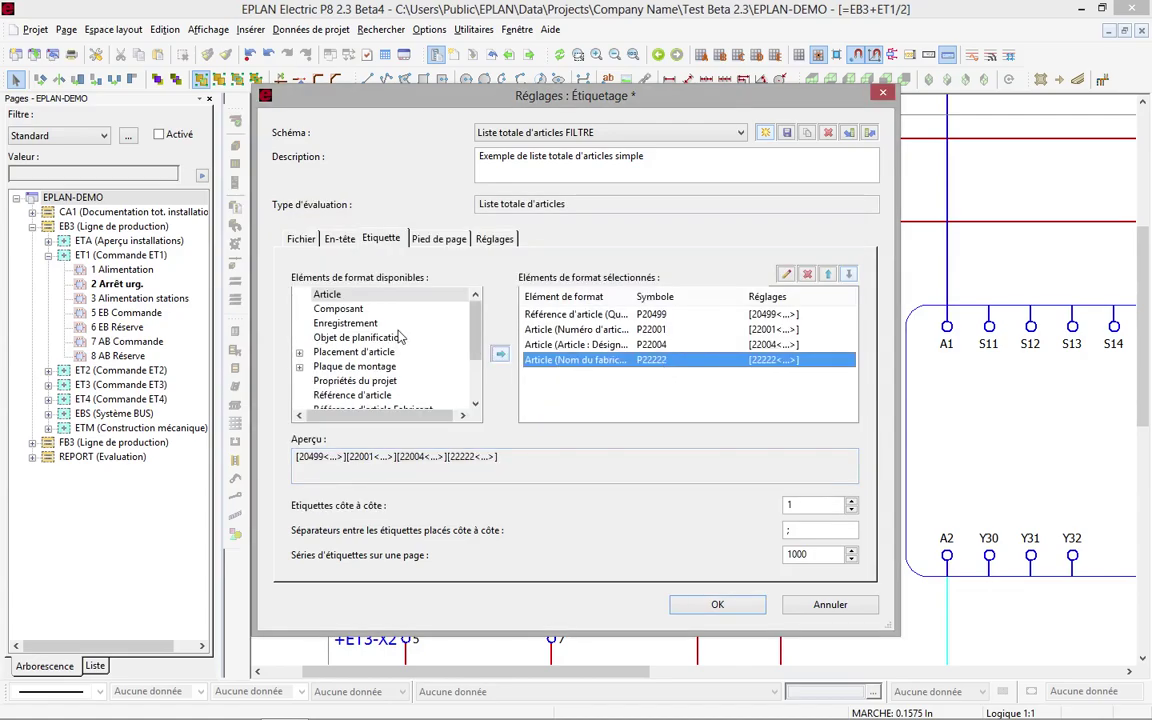
Step: Add the Composant format element with the Nom (complet) property to the label
click(340, 308)
click(500, 353)
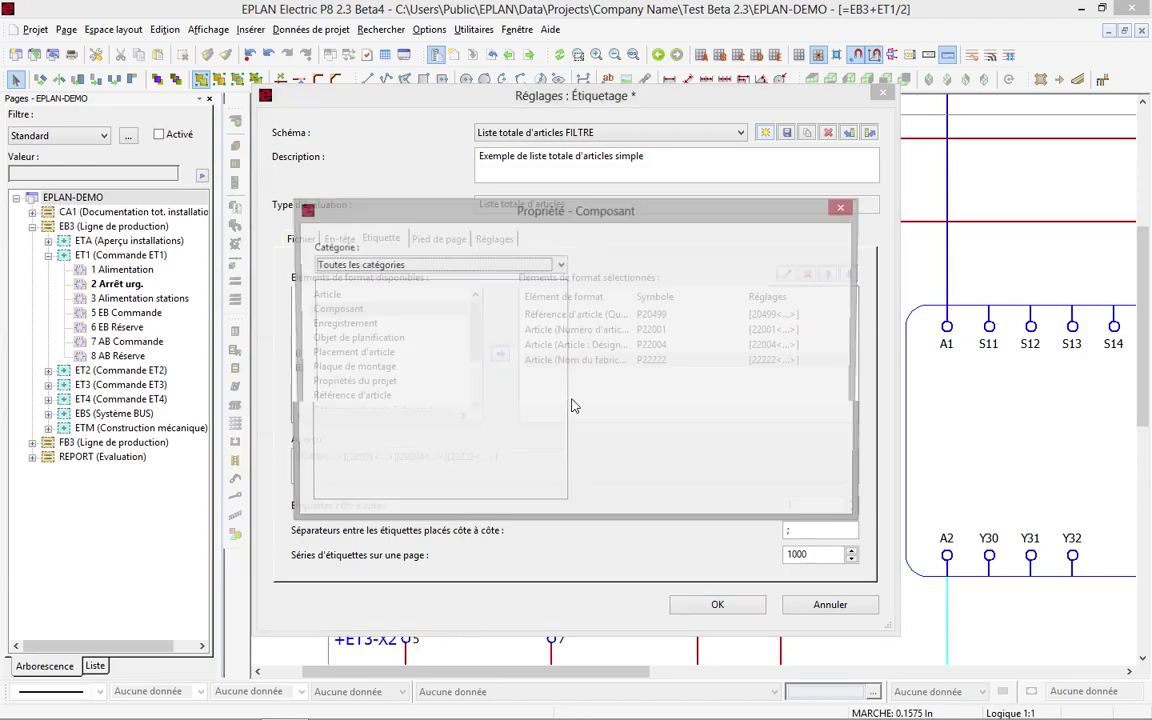
click(433, 360)
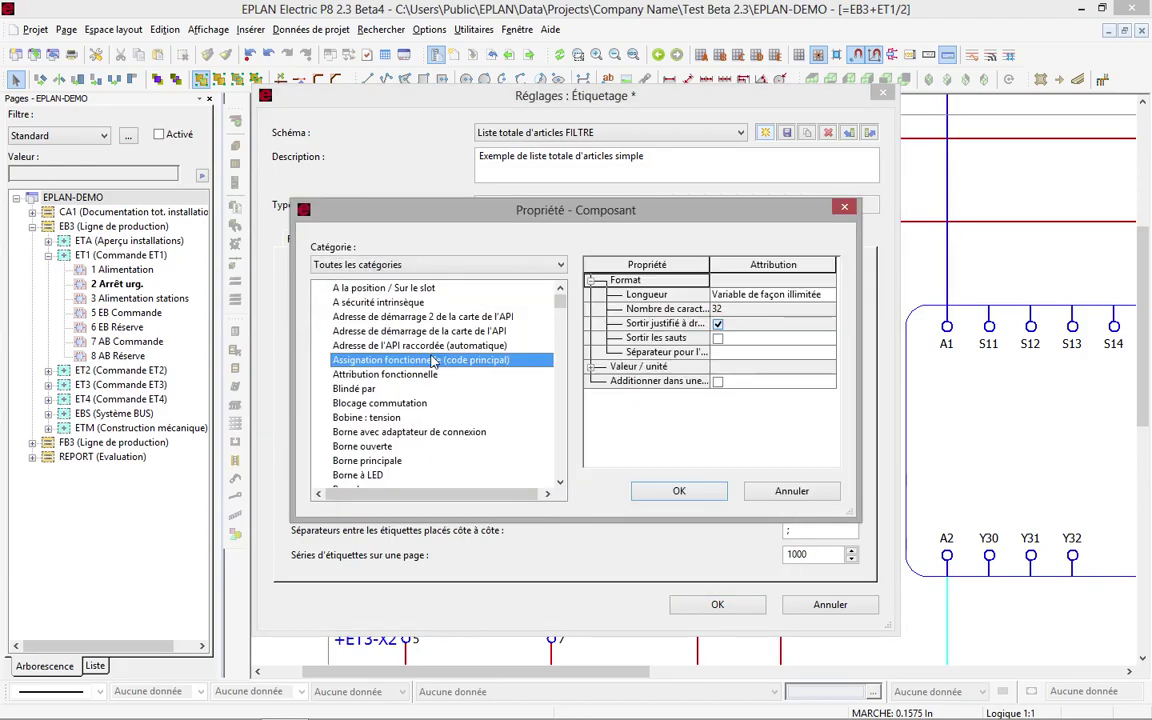
key(n)
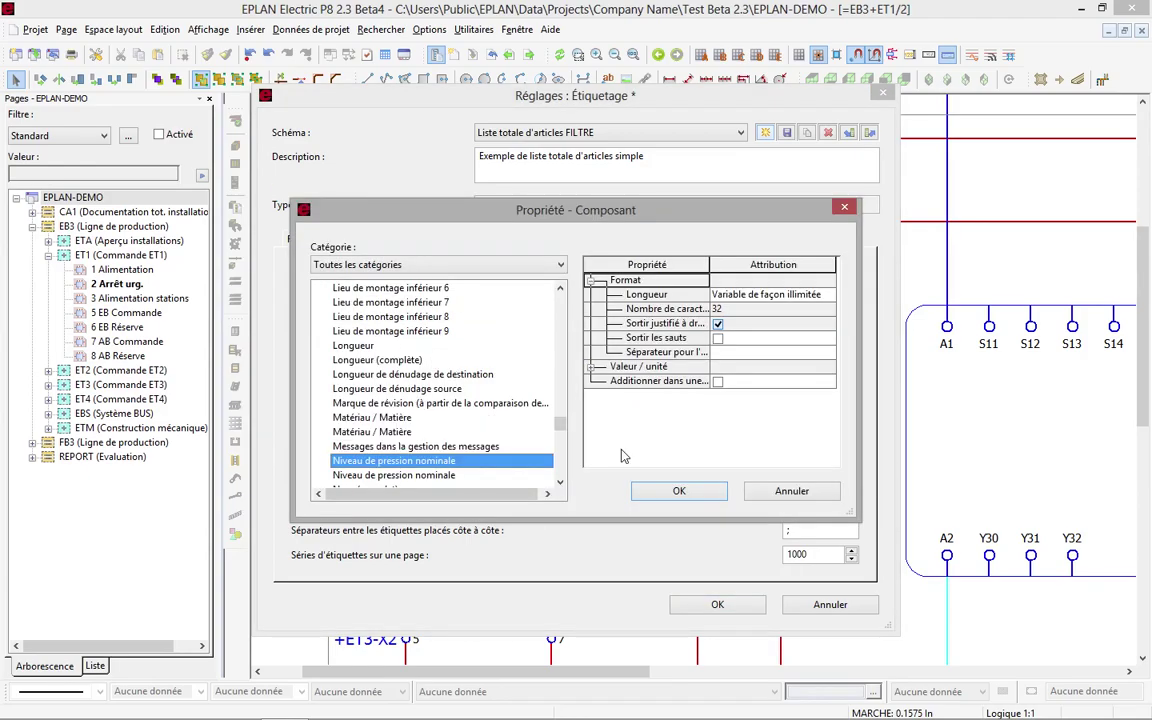
click(561, 484)
click(563, 486)
click(563, 486)
click(563, 486)
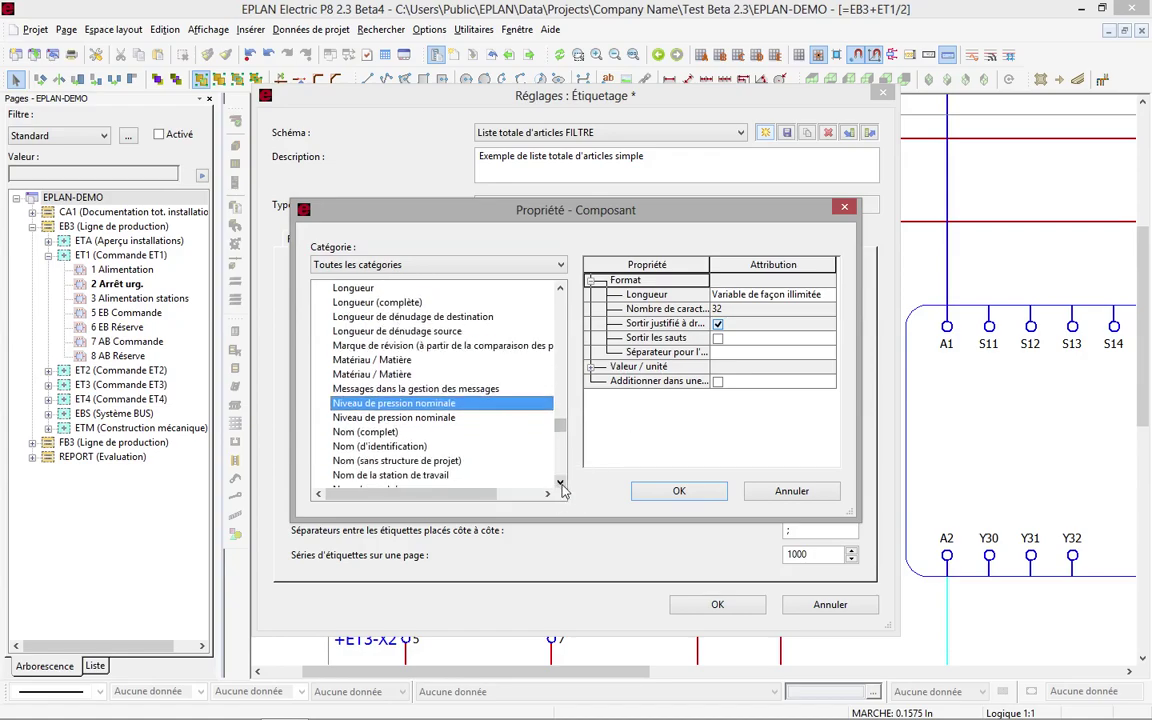
click(384, 433)
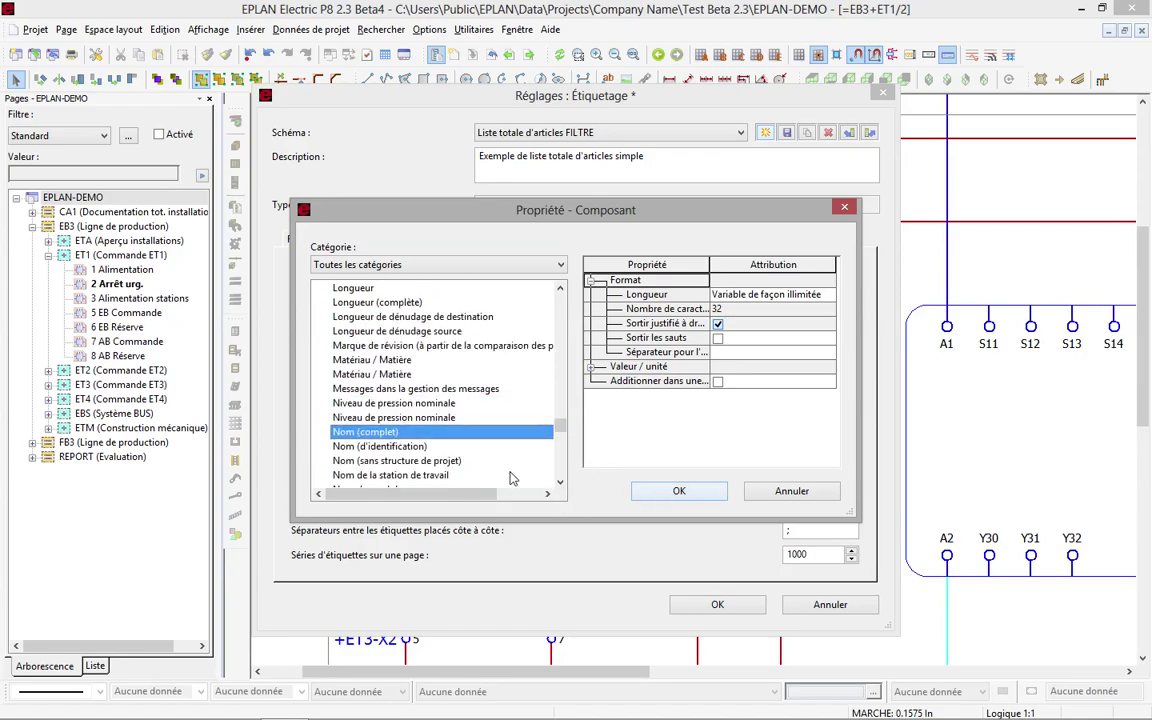
click(432, 459)
click(380, 433)
click(677, 492)
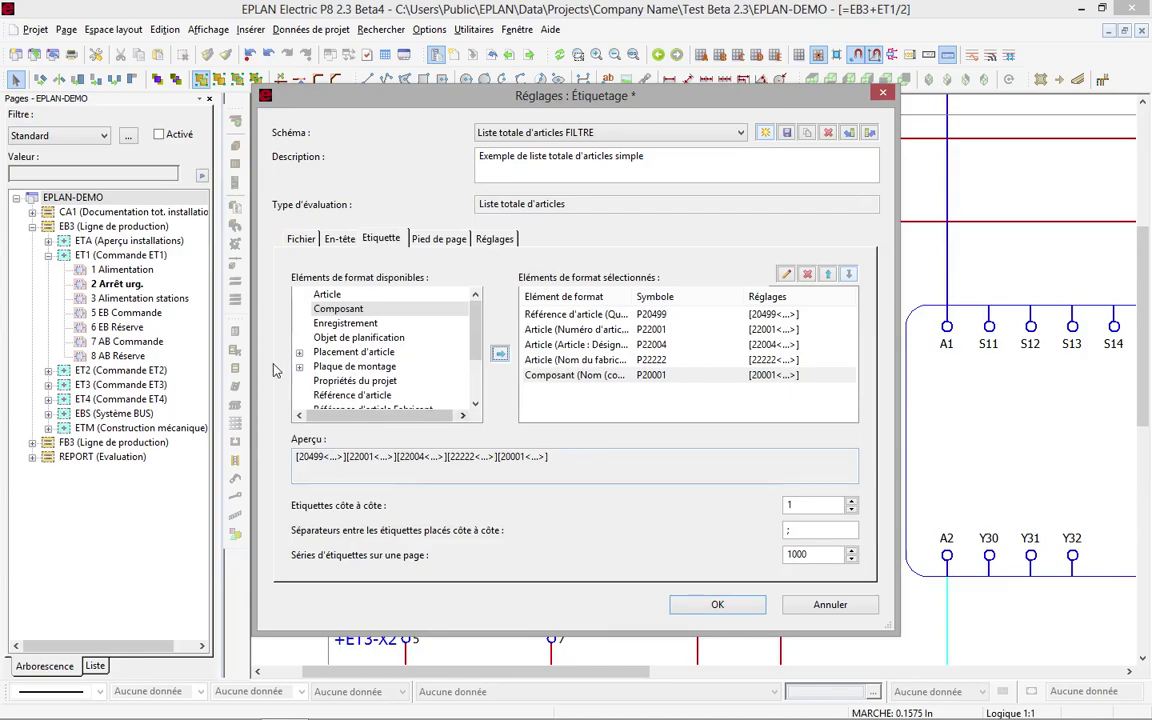
Step: Add the Référence d'article element with the Acquisition property to the label and widen the format element column to show the full names
drag(478, 350, 476, 357)
click(386, 368)
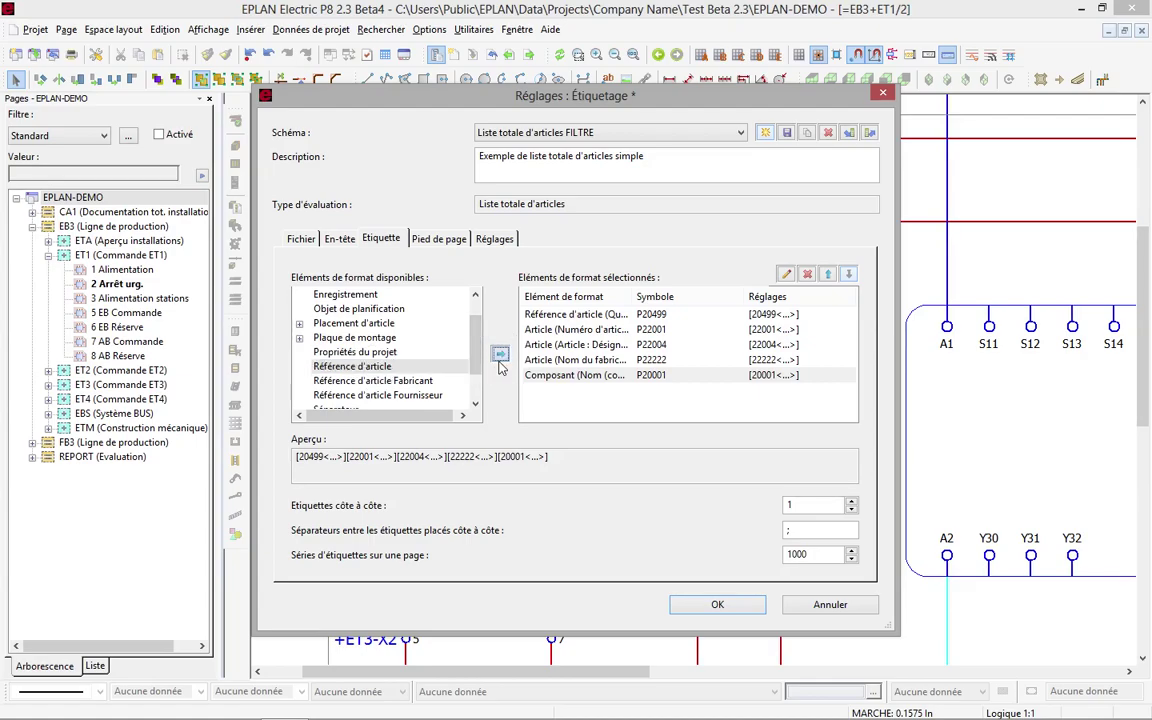
double_click(375, 366)
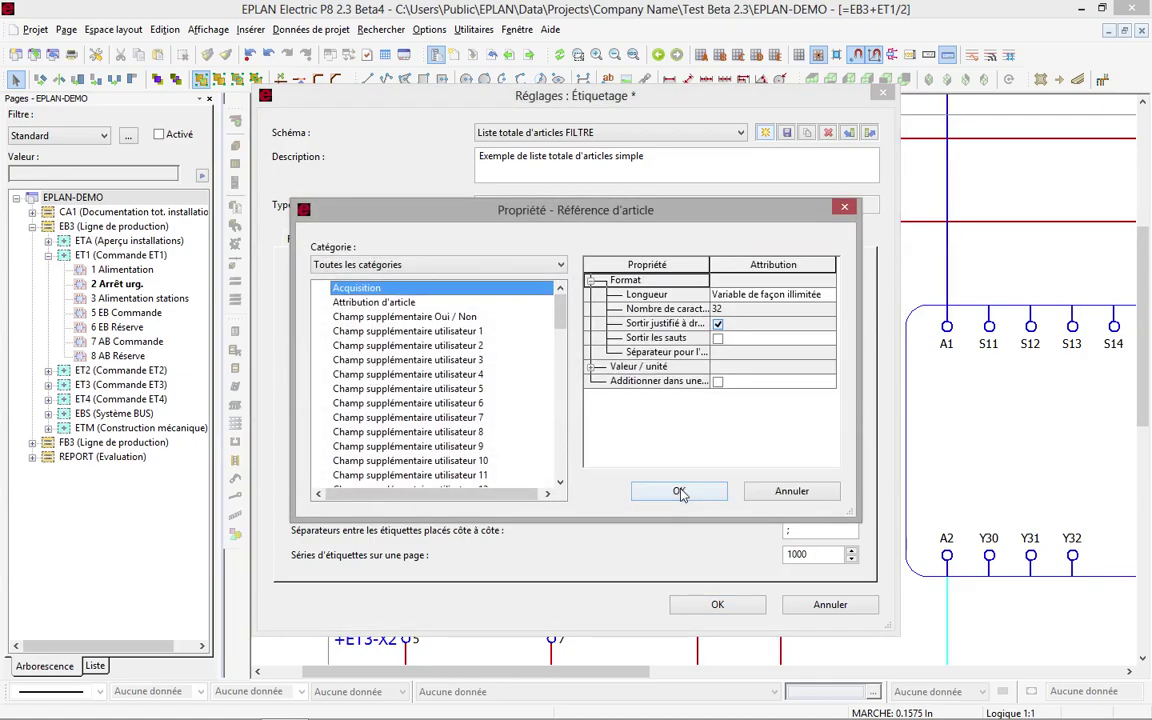
click(676, 490)
click(617, 394)
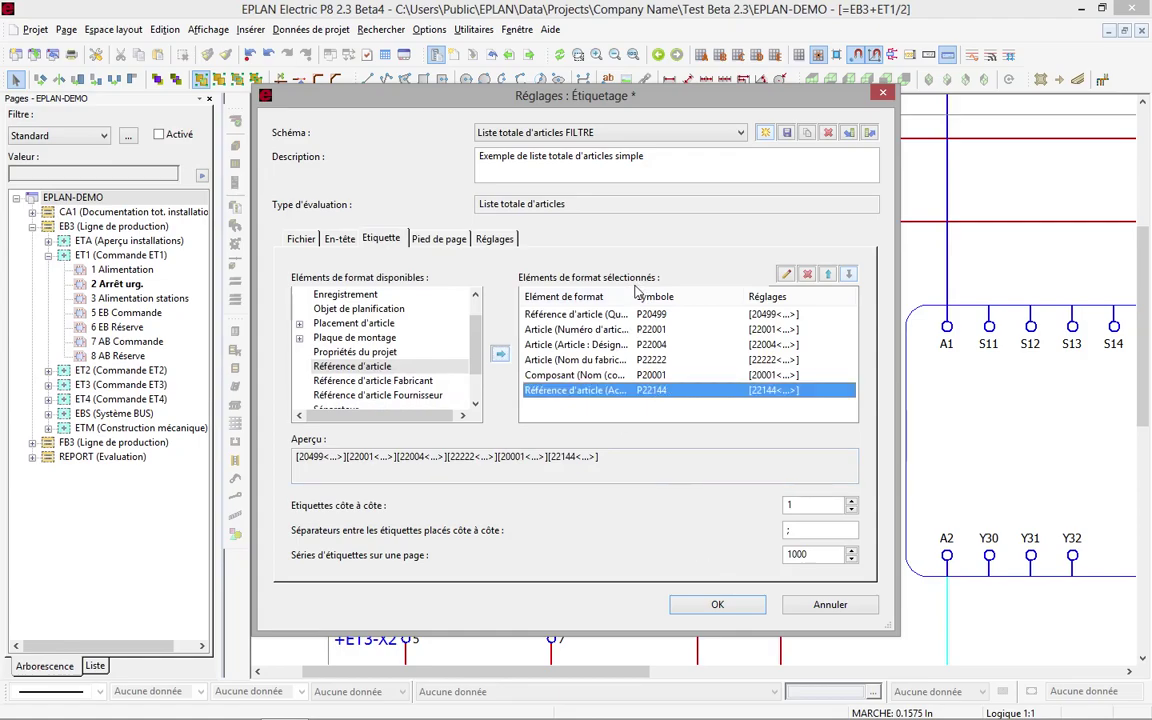
drag(633, 290, 667, 296)
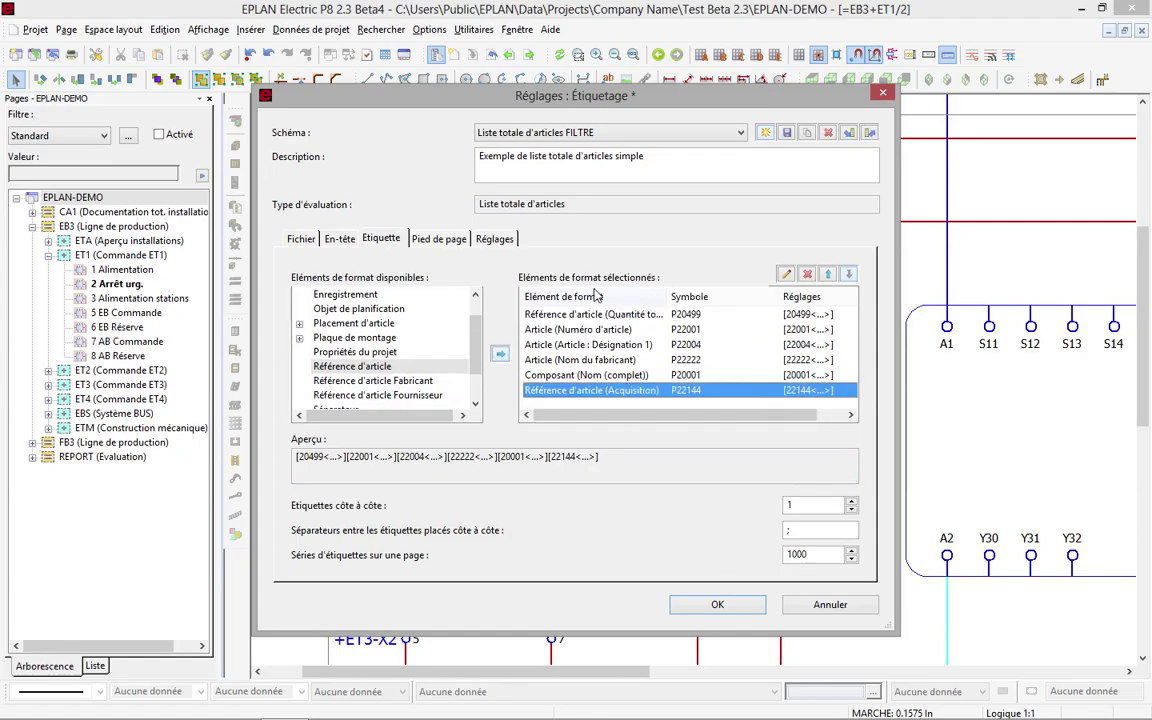
Step: Leave the footer empty and select the PROCUREMENT ACQUISITION scheme in the labelling scheme's filter setting
click(436, 240)
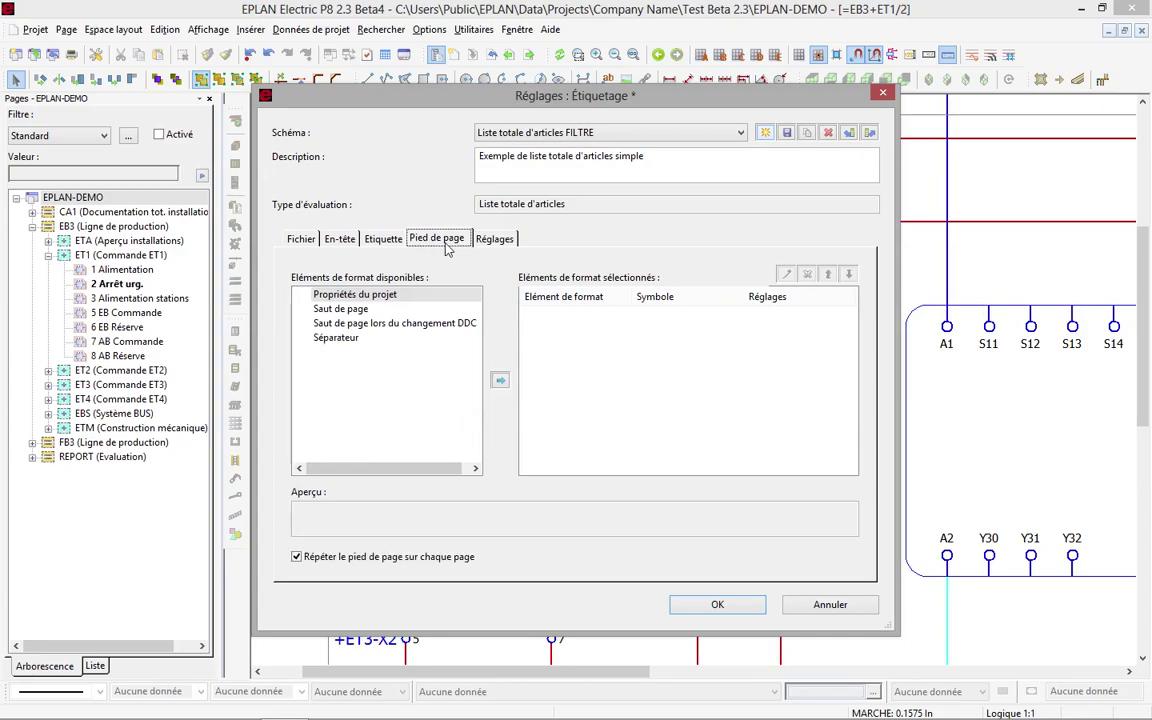
click(492, 239)
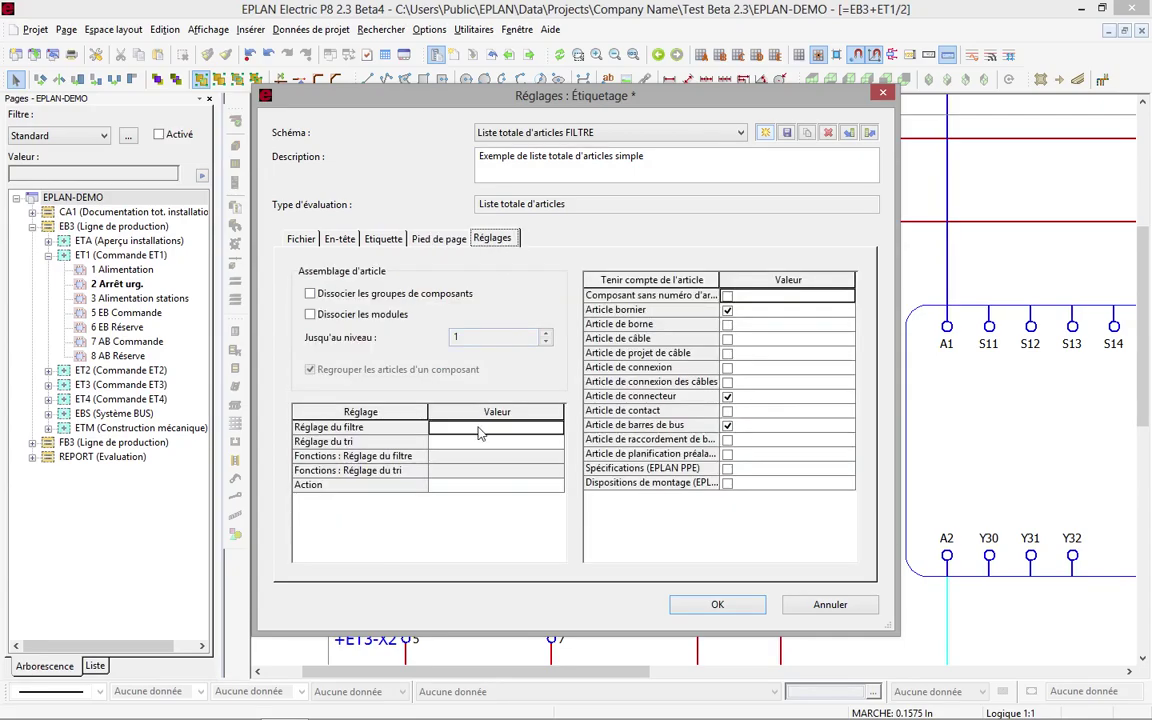
click(556, 430)
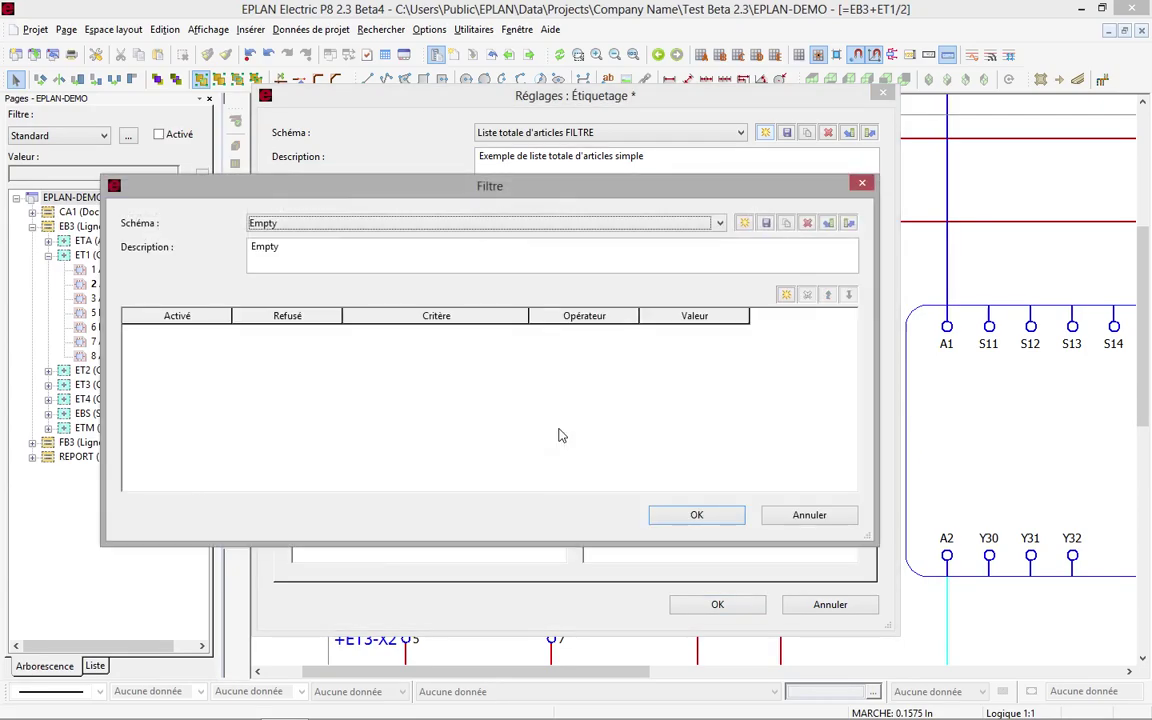
click(592, 222)
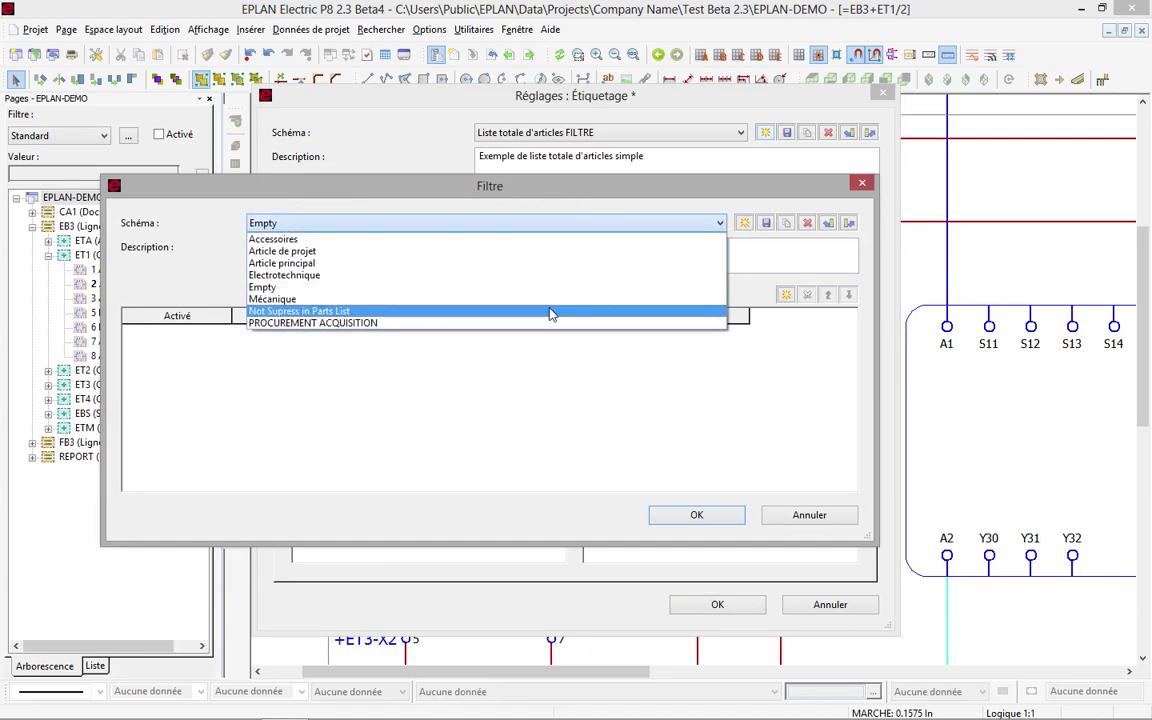
click(588, 221)
click(596, 226)
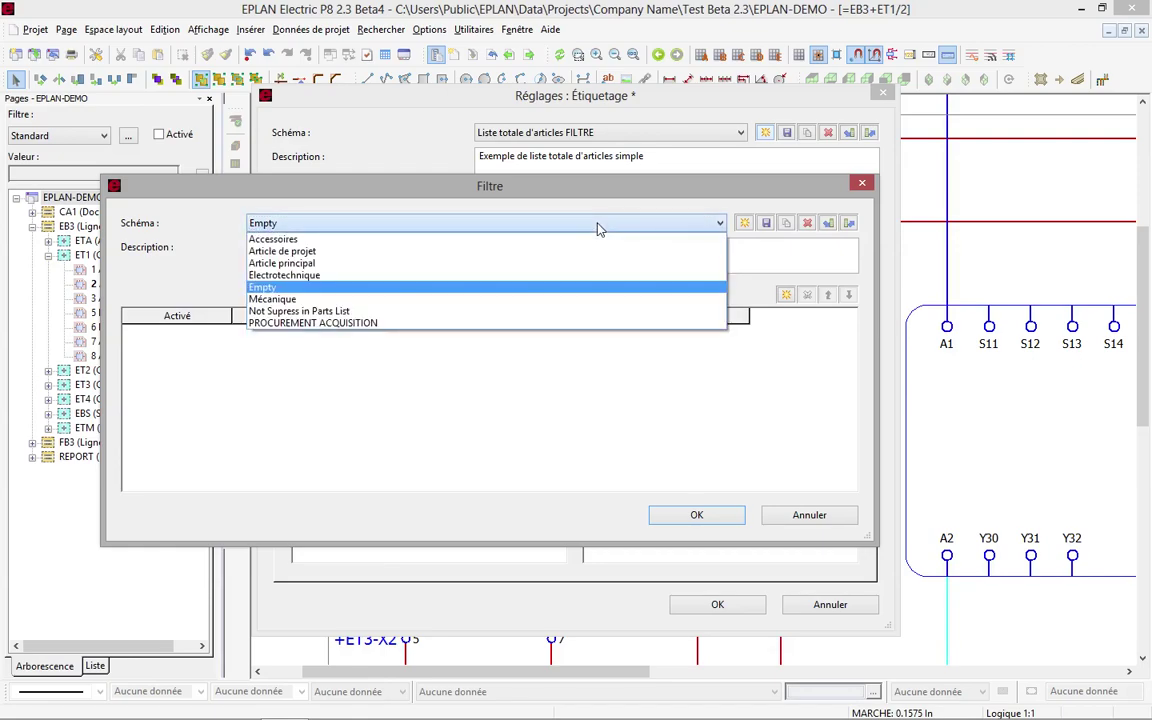
click(512, 324)
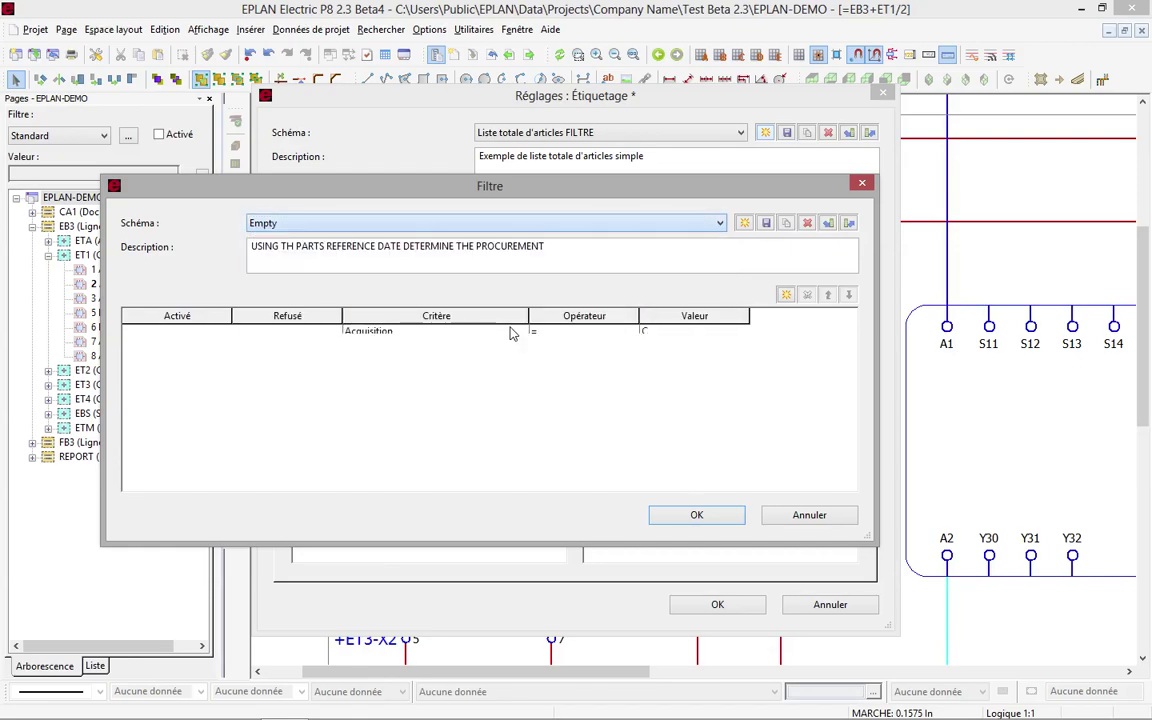
Step: Create a new filter scheme named ACQUISITION CLIENT, based on PROCUREMENT ACQUISITION
click(744, 222)
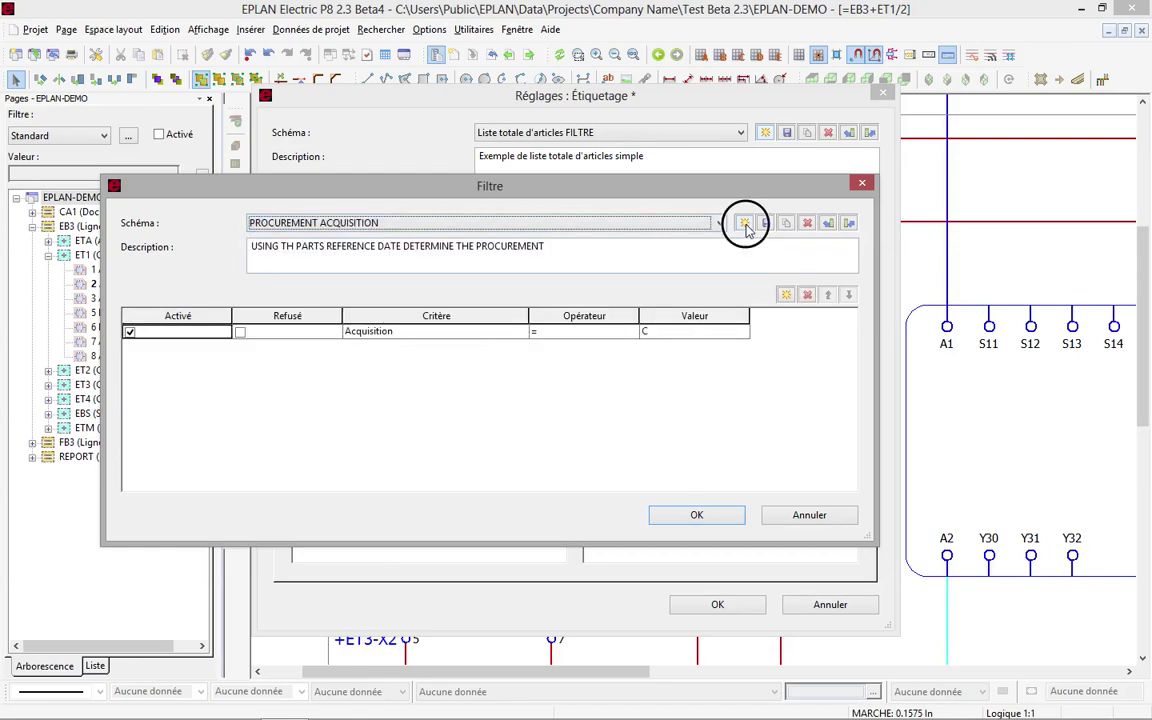
text(AC)
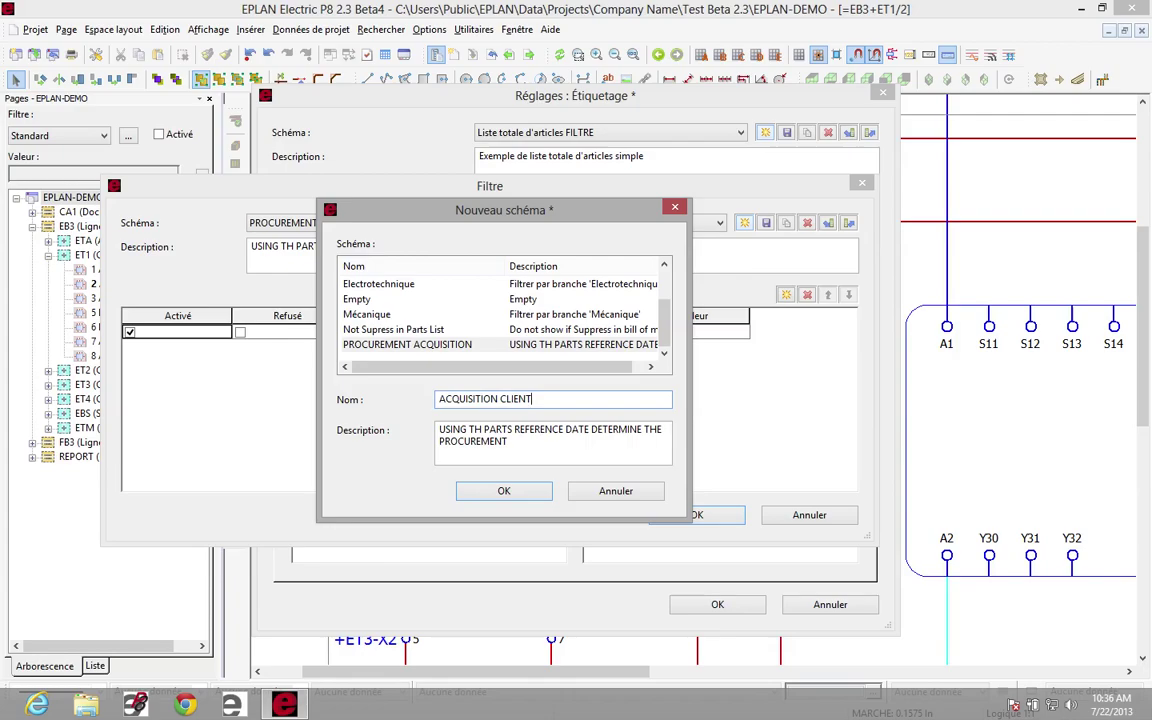
text(QUISITION CLIENT)
key(Return)
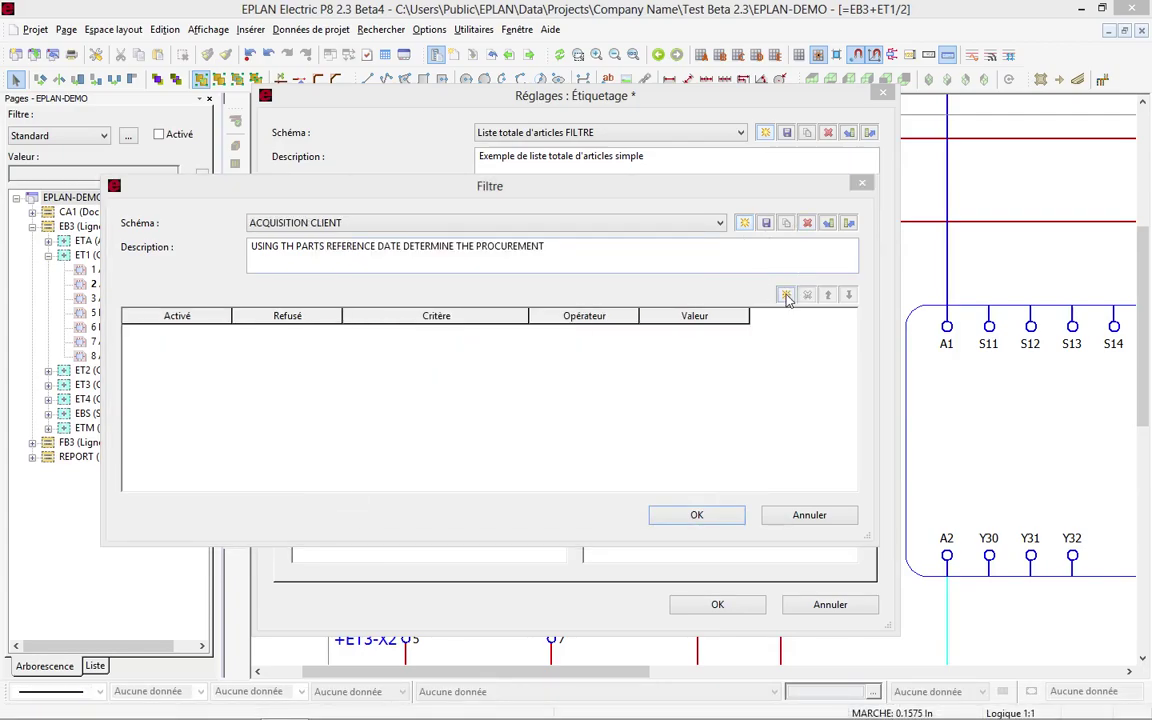
Step: Add an Acquisition criterion equal to C to the ACQUISITION CLIENT filter, apply it and save the labelling scheme
click(786, 296)
click(368, 221)
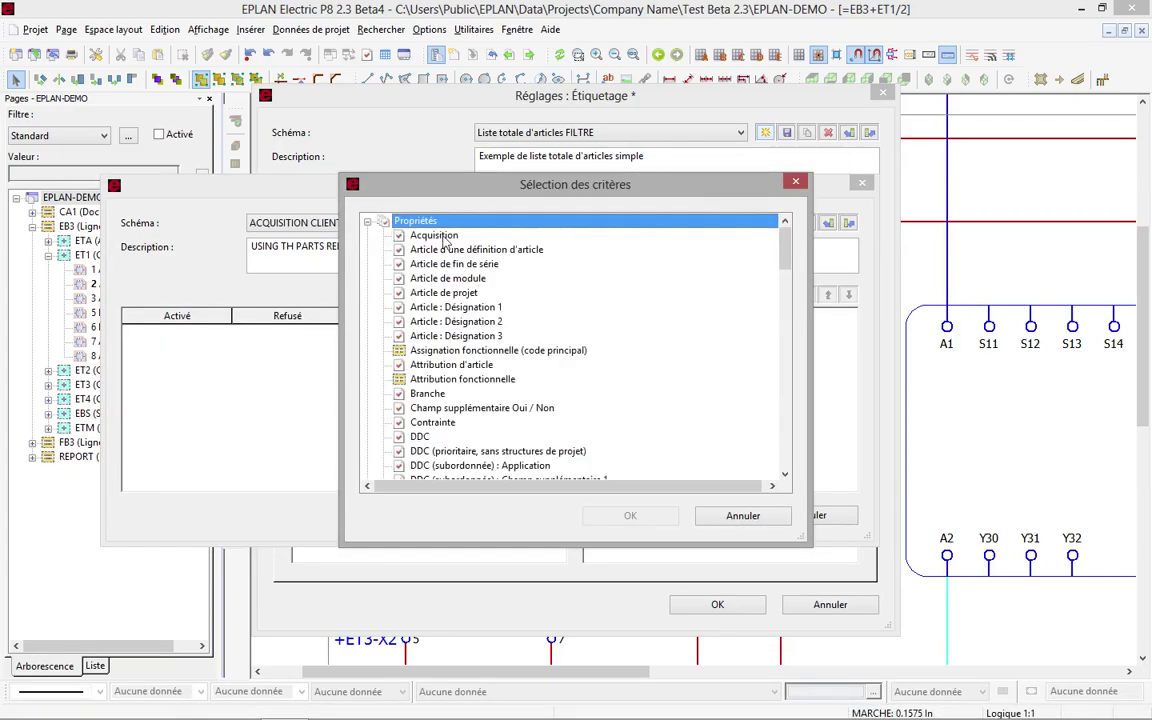
click(436, 236)
click(644, 517)
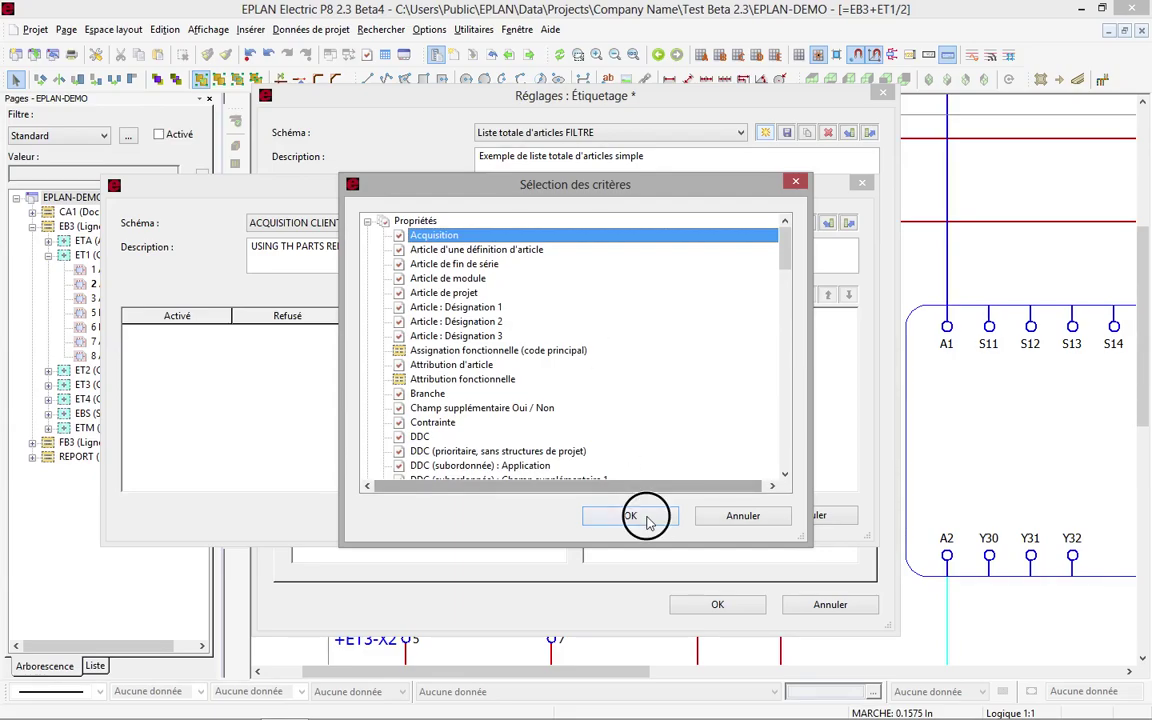
click(710, 333)
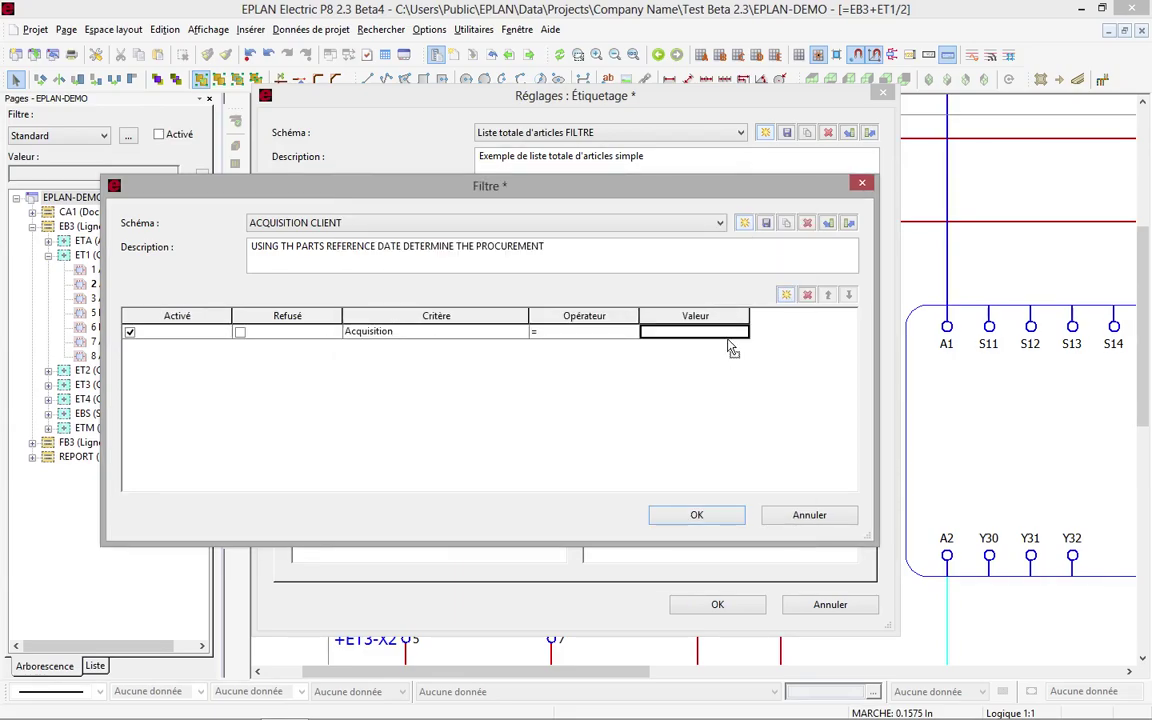
text(C)
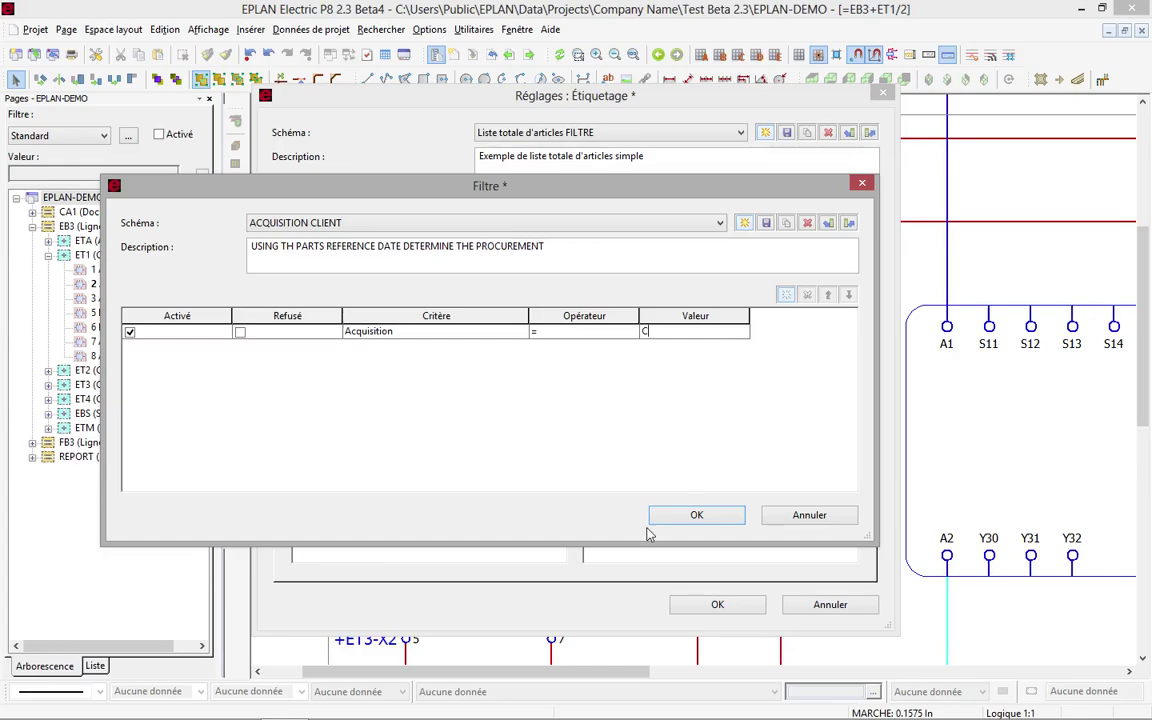
click(688, 519)
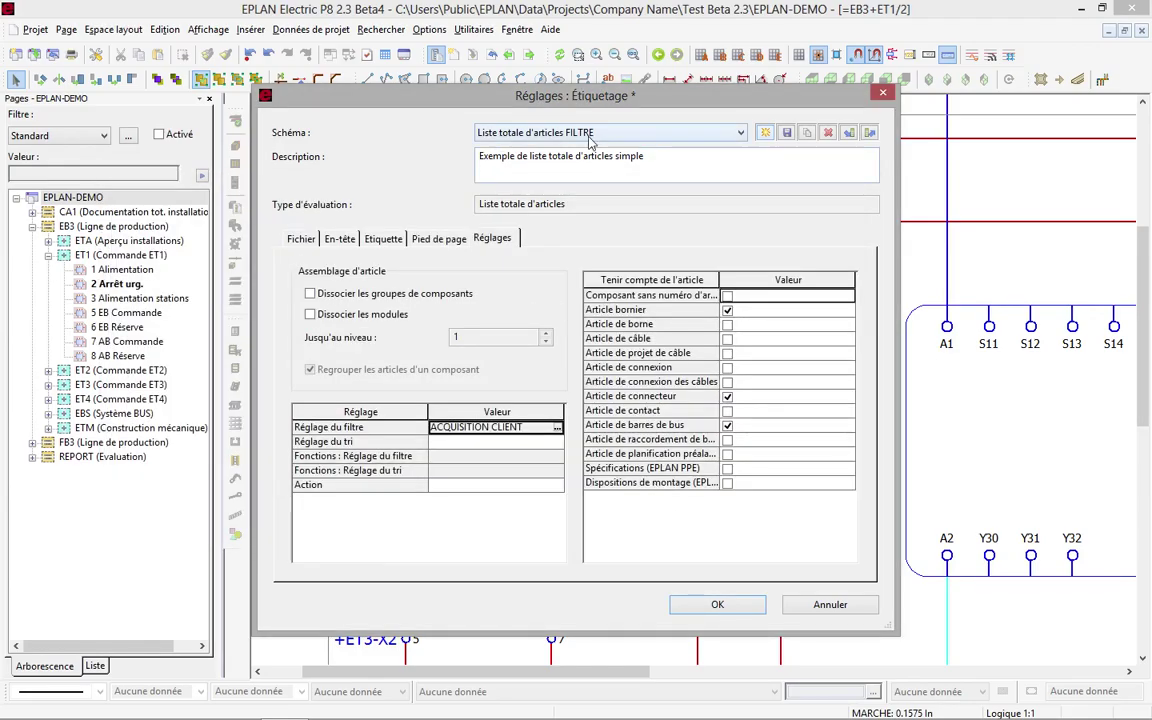
click(787, 134)
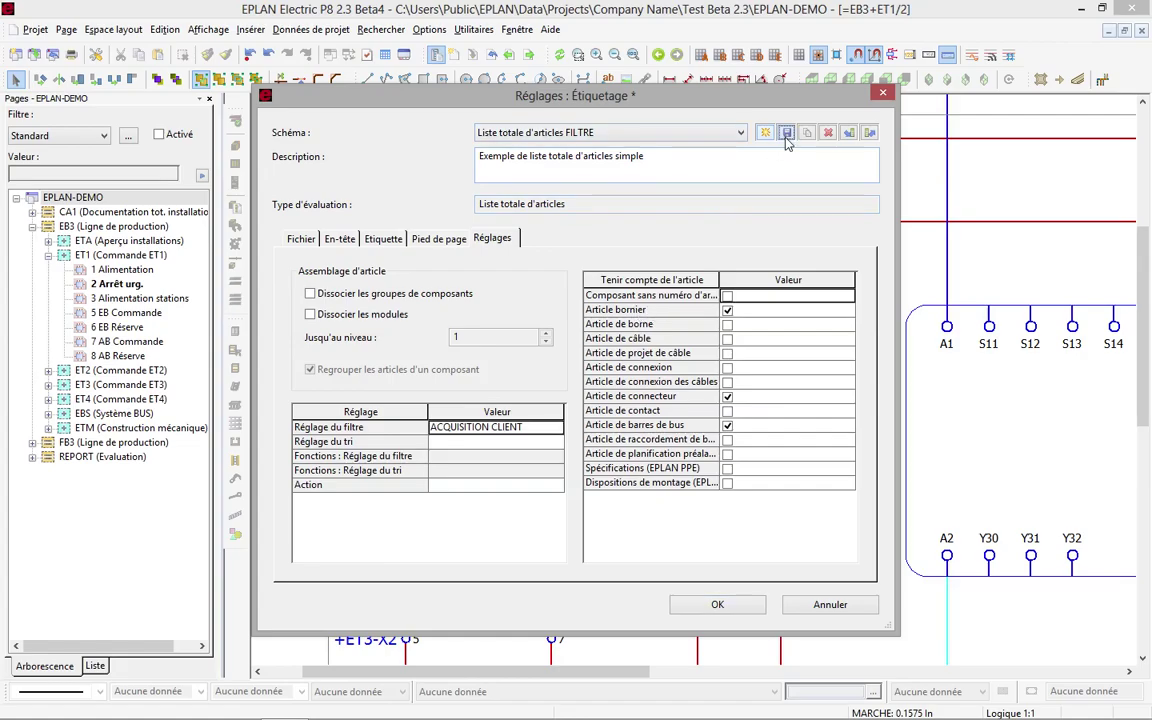
Step: Create a new labelling scheme of type Liste totale d'articles named Liste totale d'articles INTERNE
click(766, 133)
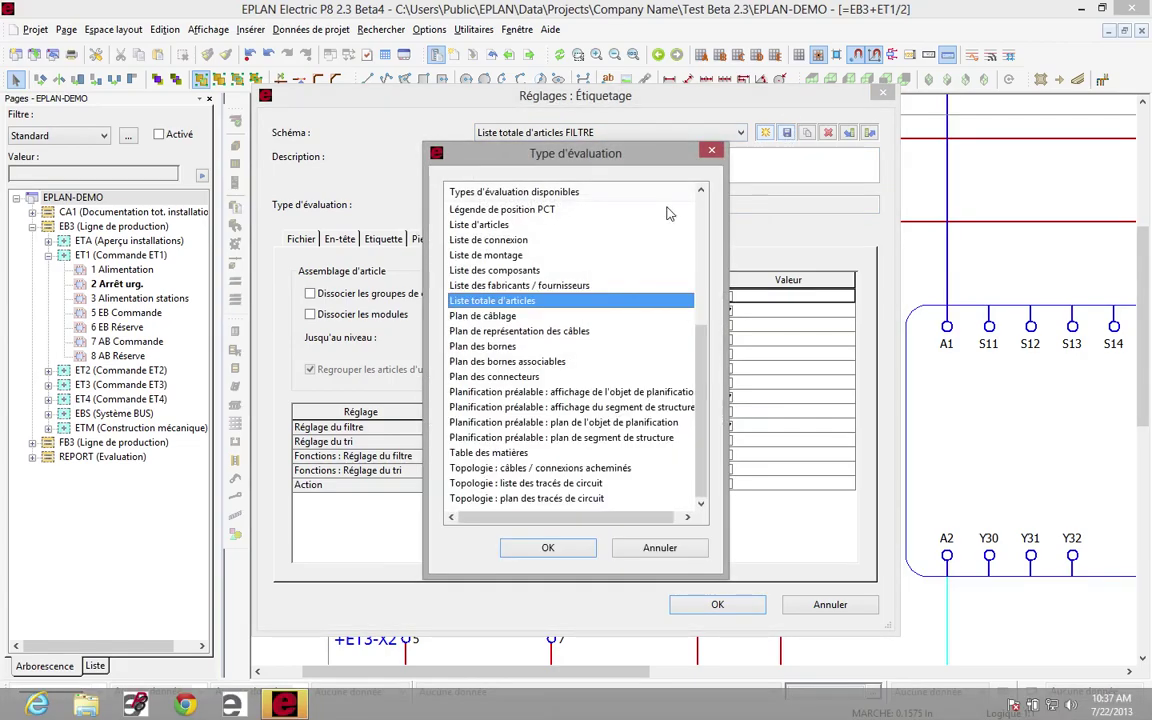
click(585, 552)
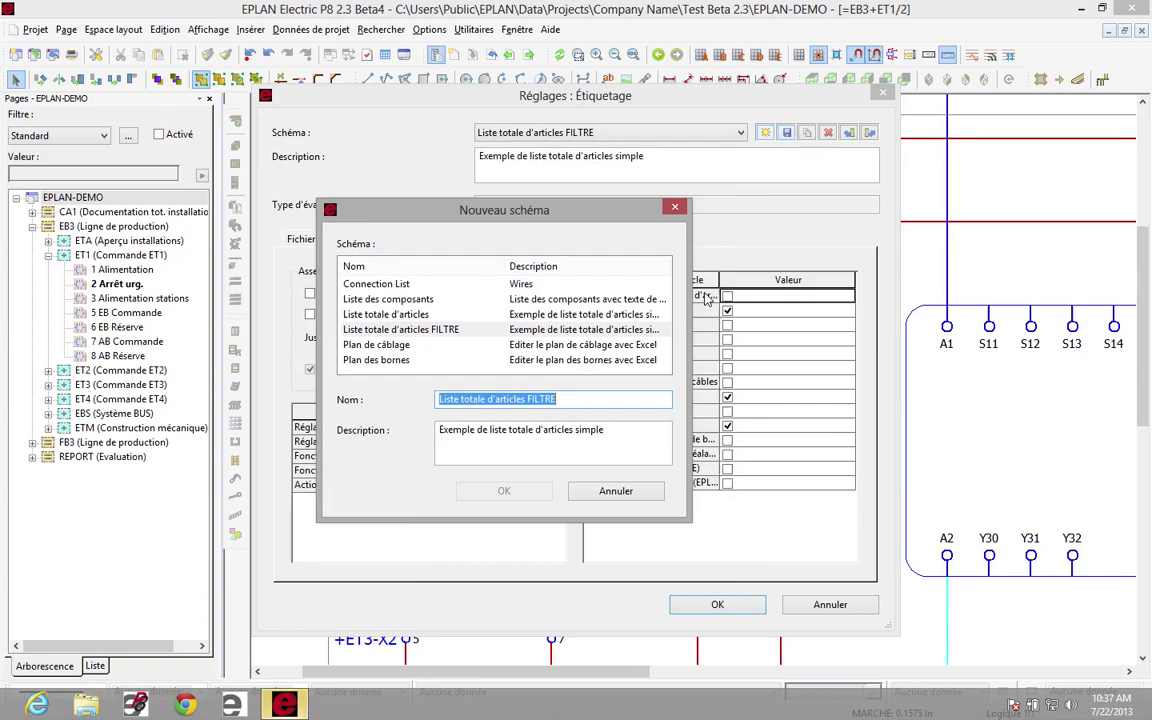
click(605, 398)
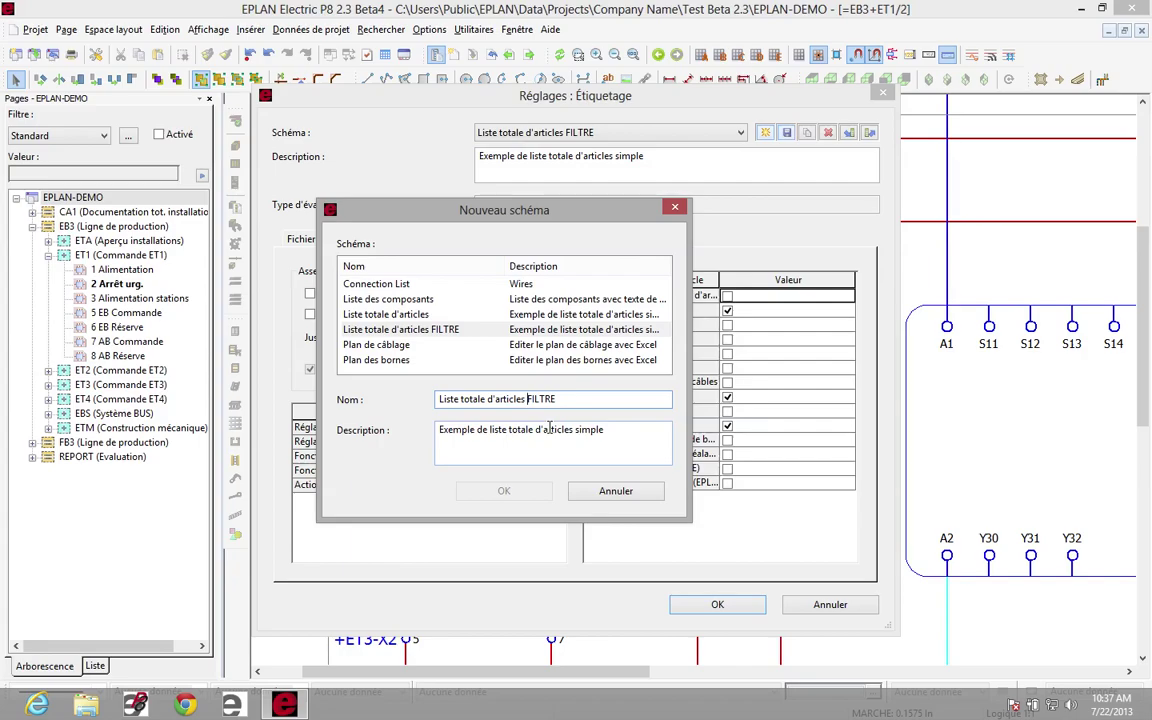
key(BackSpace)
key(BackSpace)
key(BackSpace)
key(BackSpace)
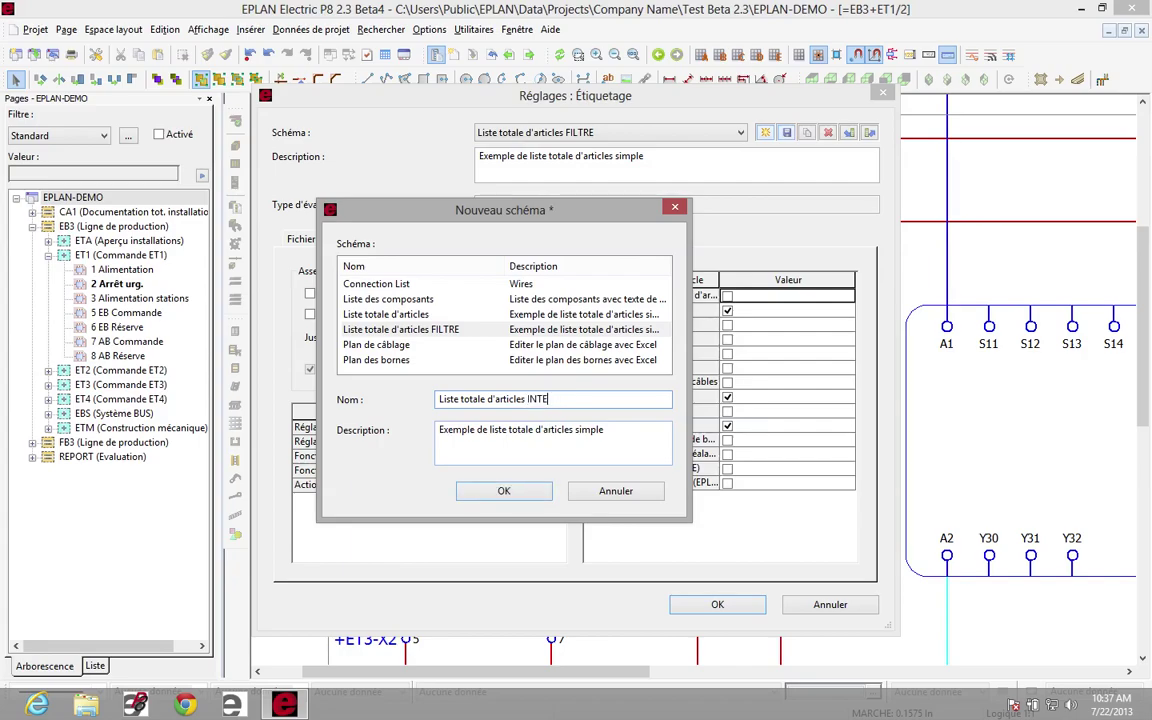
key(Return)
Step: Confirm the Liste totale d'articles INTERNE scheme and select the ACQUISITION CLIENT scheme in its filter setting
click(549, 429)
click(557, 431)
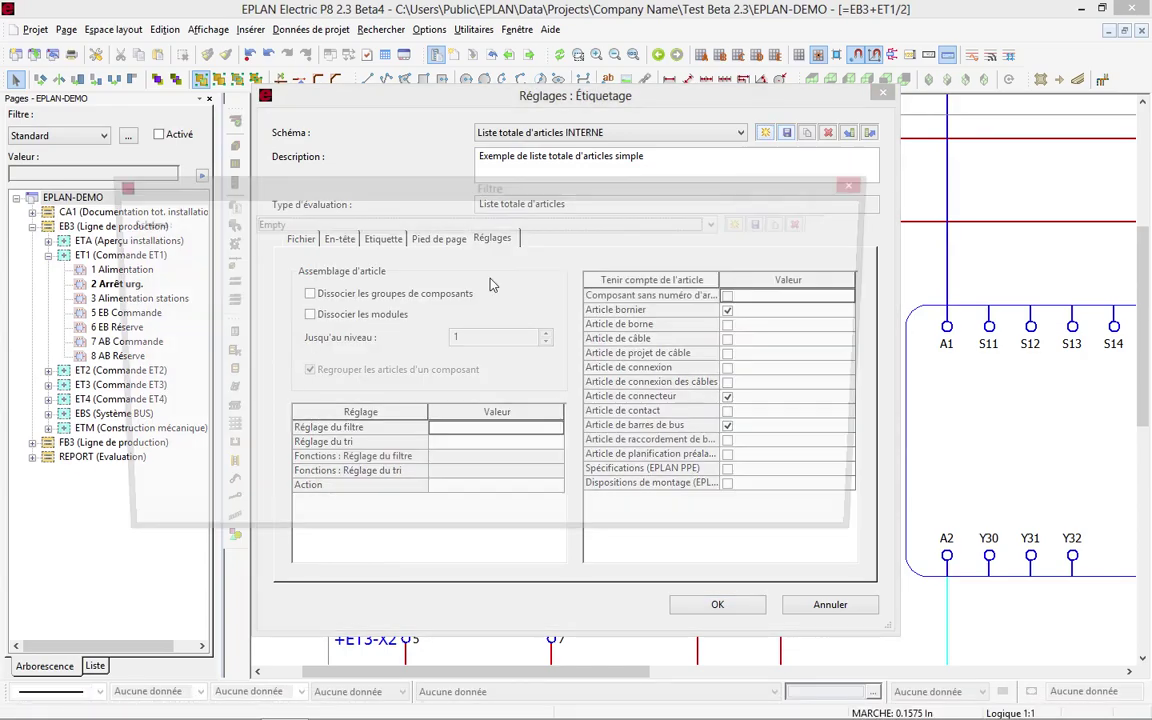
click(365, 225)
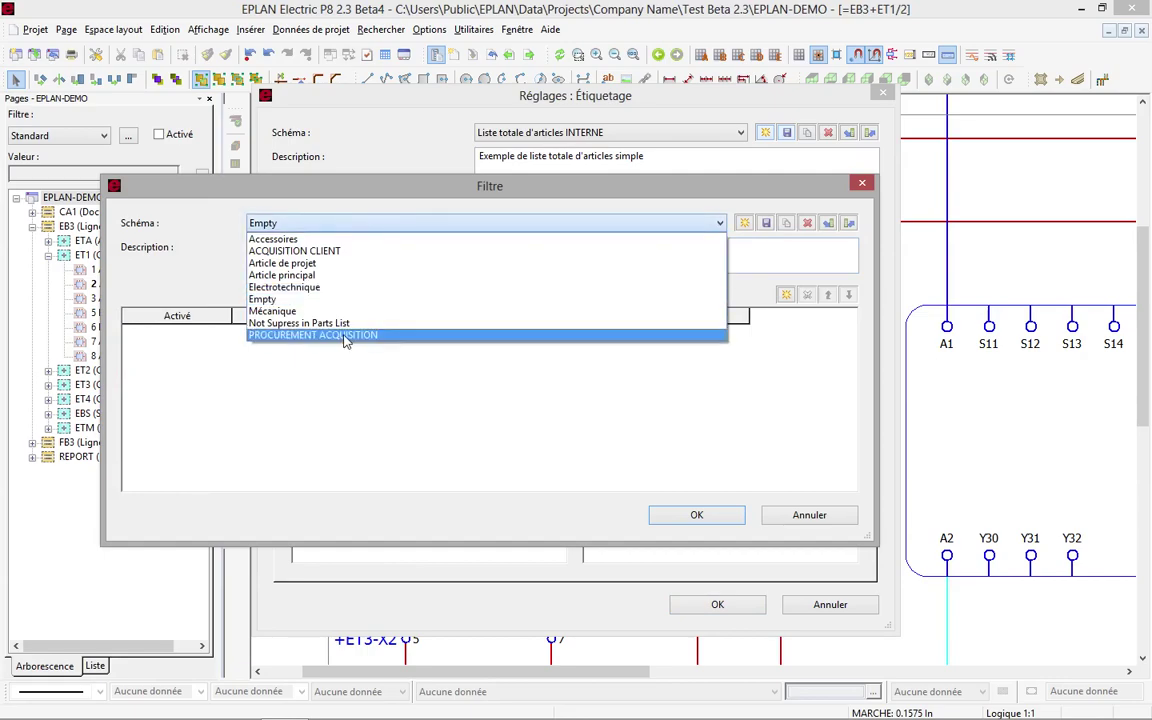
click(338, 251)
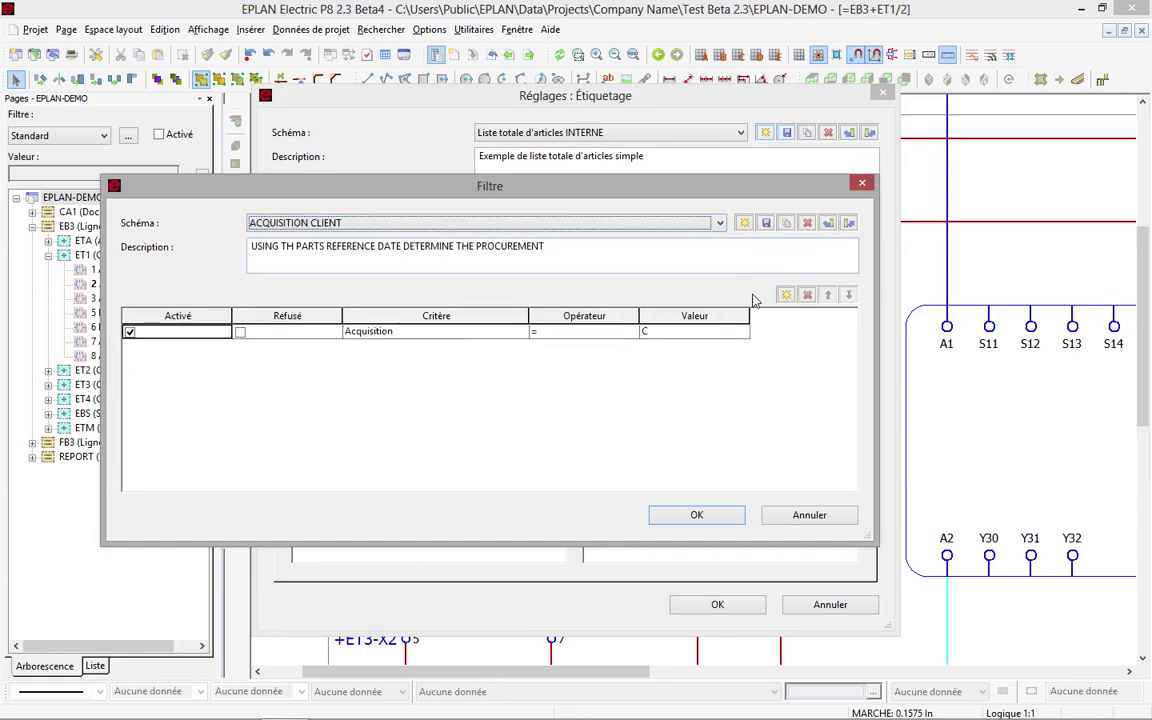
Step: Copy the ACQUISITION CLIENT filter scheme under the name ACQUISITION NON CLIENT INTERNE
click(786, 223)
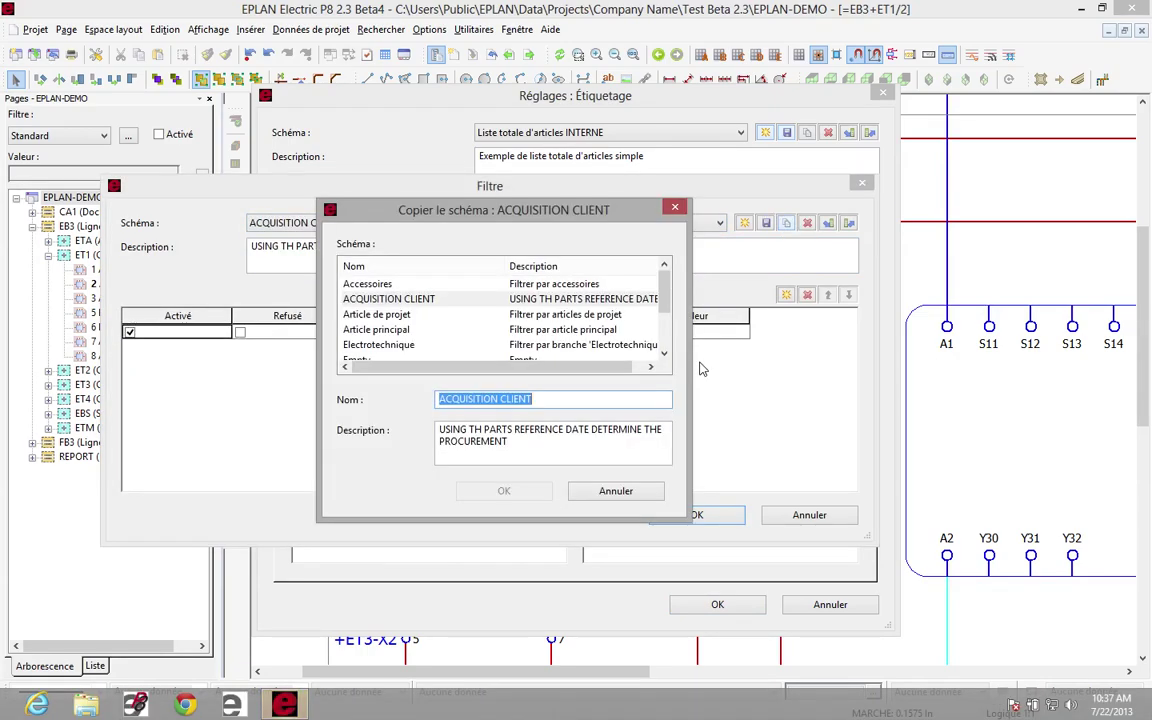
click(500, 399)
text(NON)
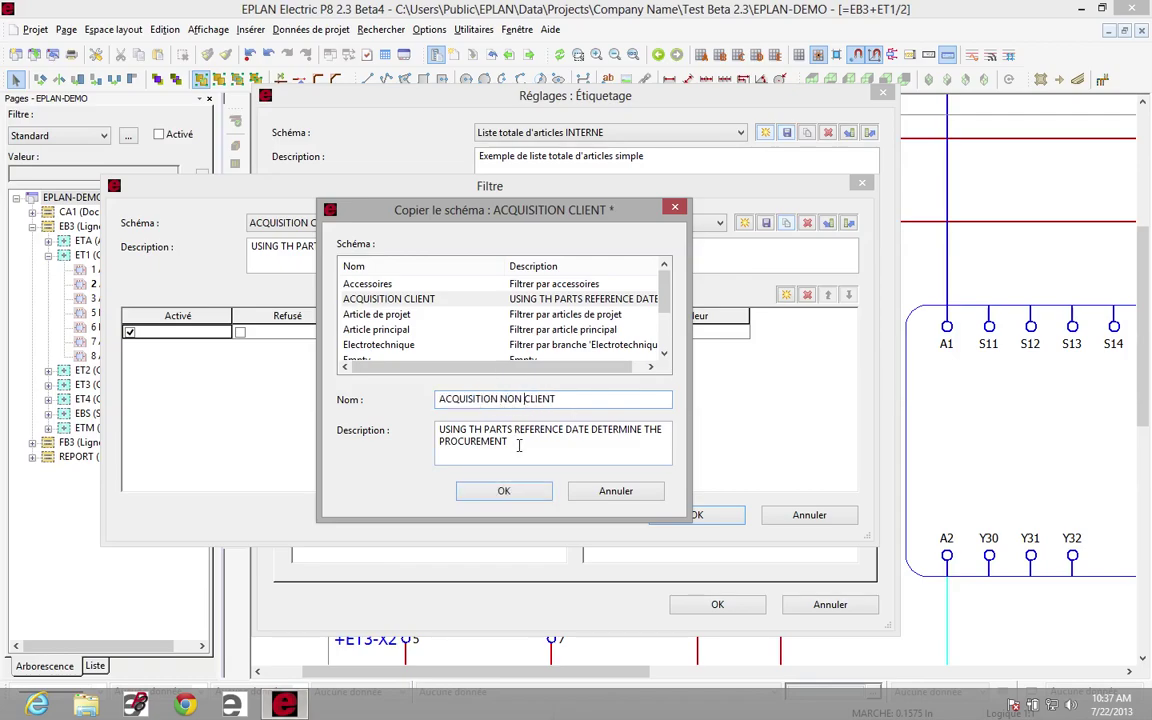
click(558, 399)
key(Return)
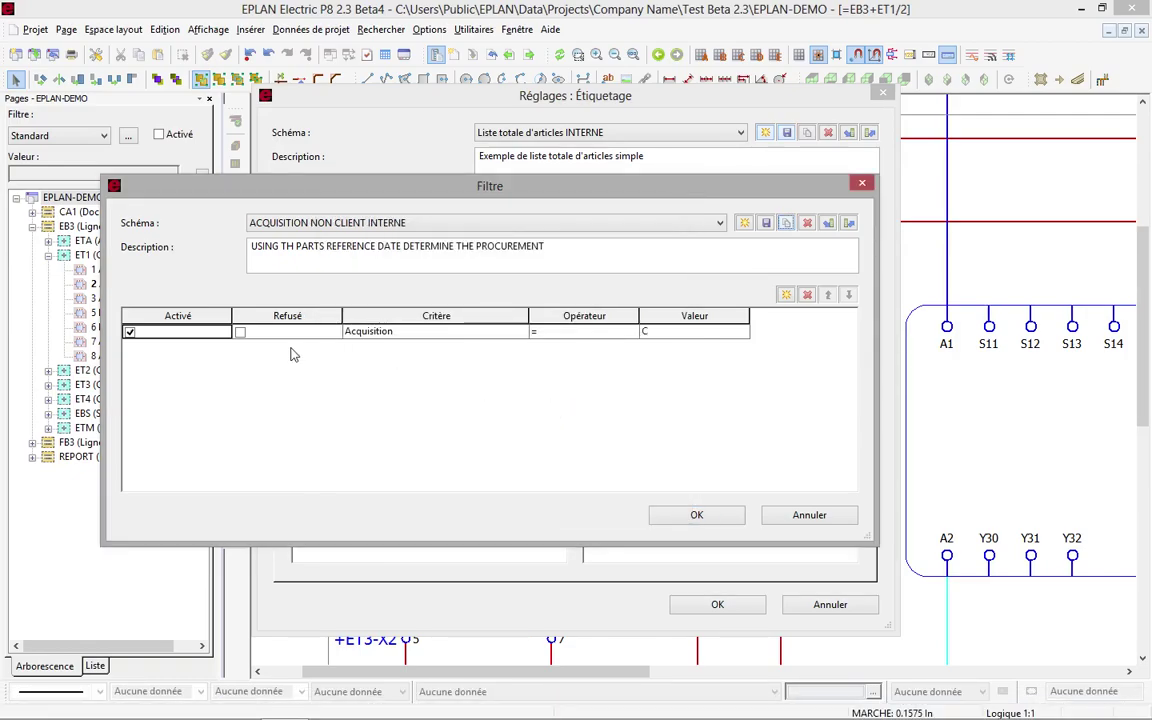
Step: Negate the Acquisition = C criterion with the Refusé option and apply the filter to the labelling scheme
click(240, 333)
click(694, 331)
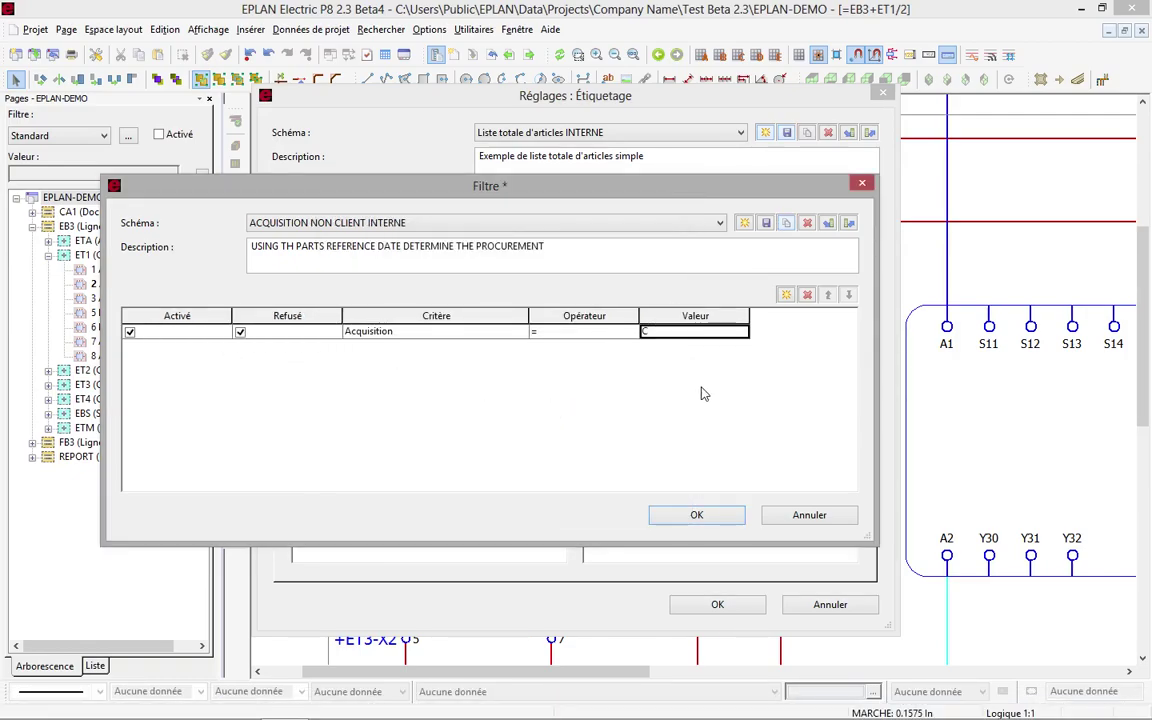
click(718, 512)
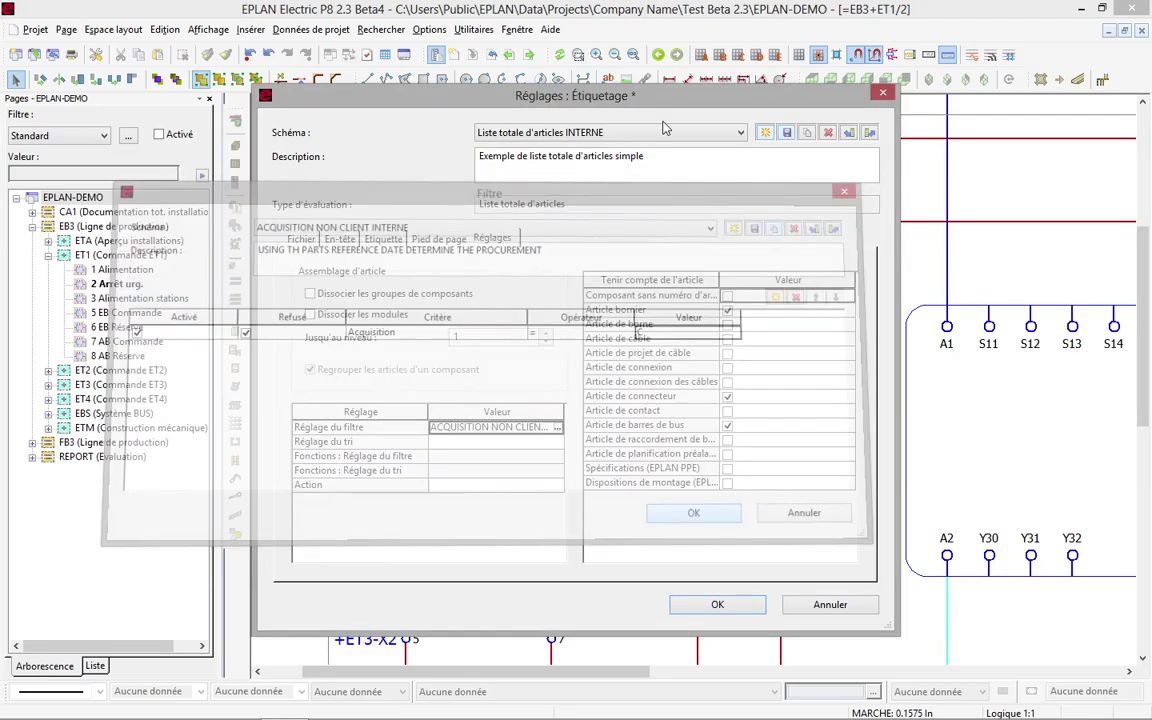
Step: Set the INTERNE scheme's destination file to LISTE INTERNE.txt and save the scheme
click(300, 238)
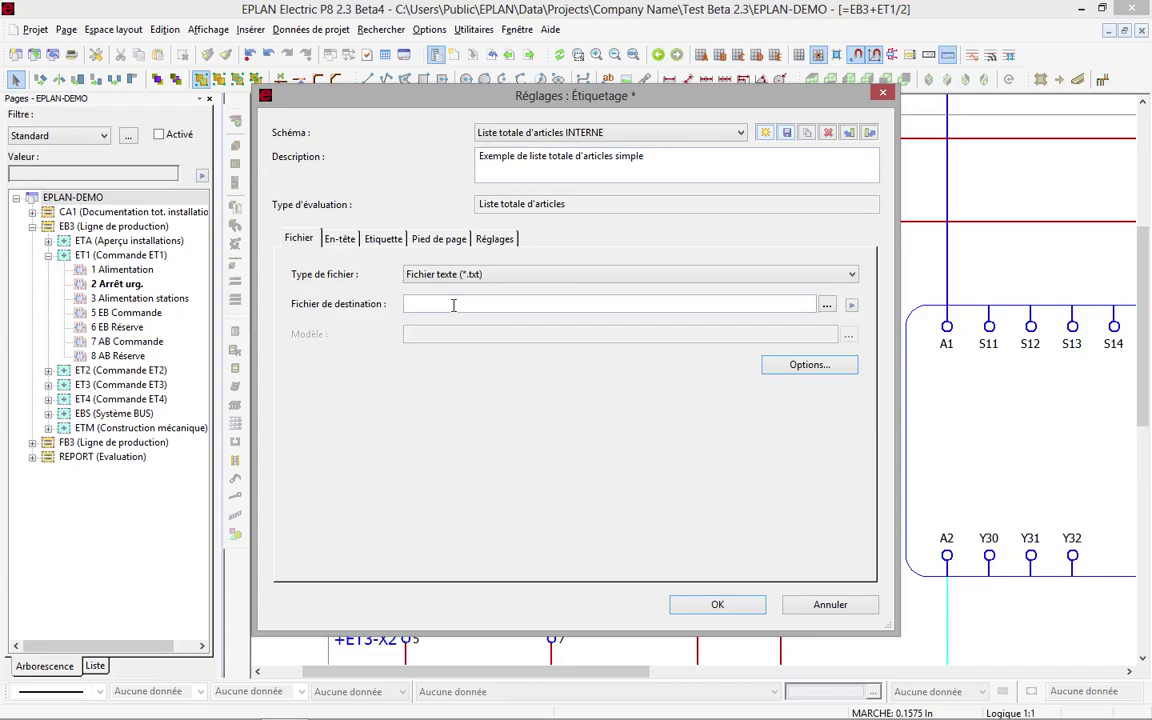
click(826, 304)
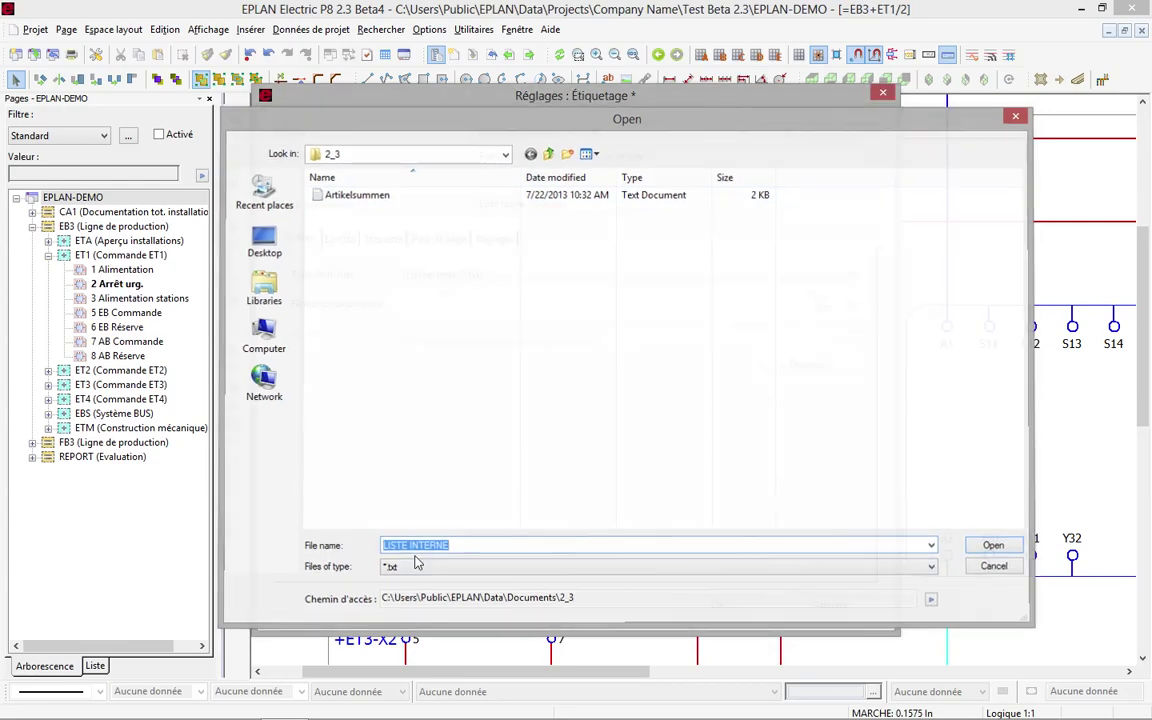
key(Return)
click(786, 136)
Step: Select and save the Liste totale d'articles FILTRE scheme, export it to LISTE FILTREE.TXT and return to the schematic from Notepad
click(711, 136)
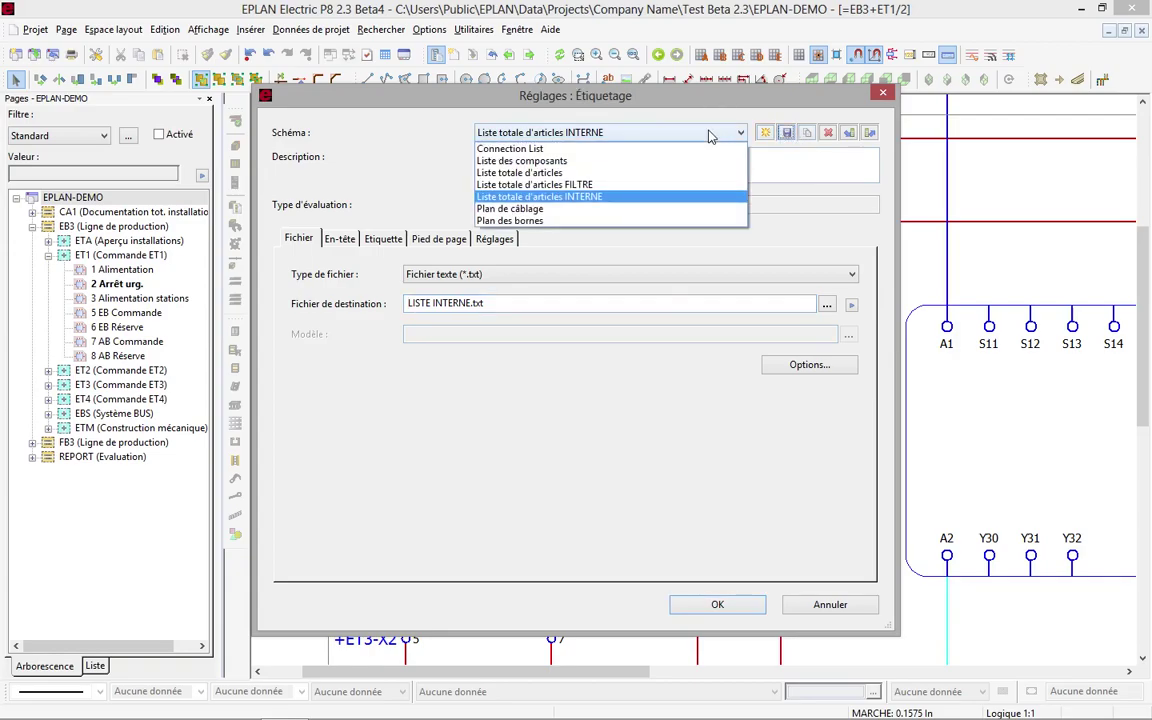
click(609, 188)
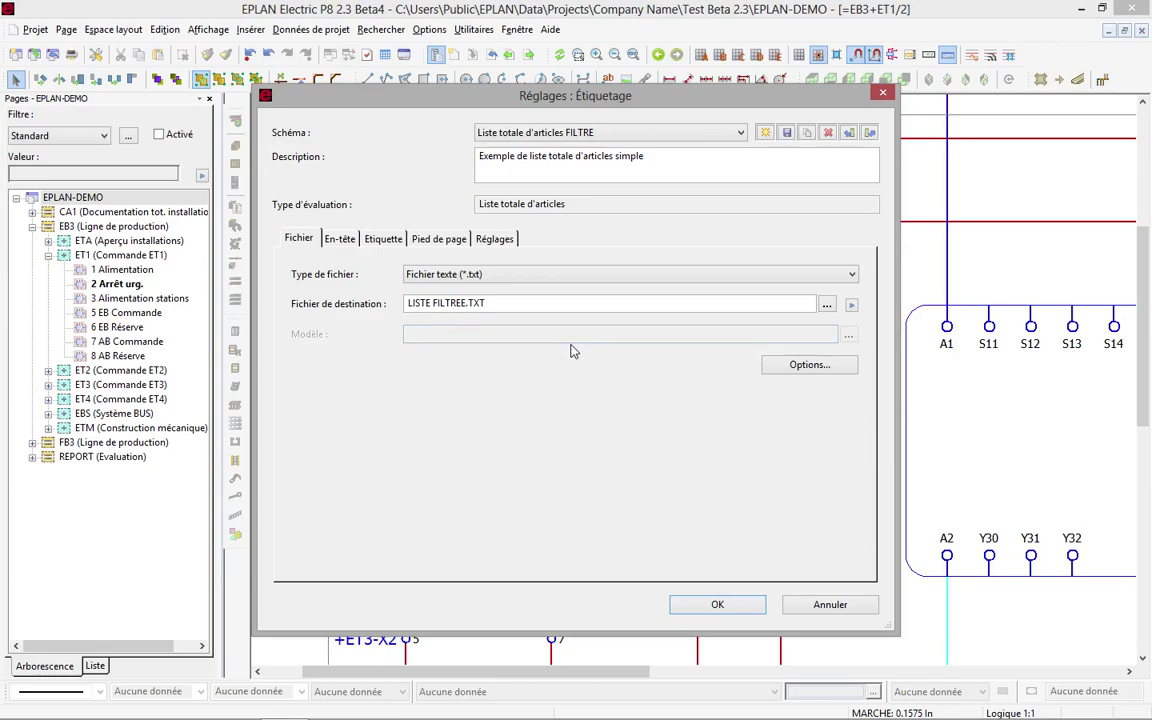
click(788, 136)
click(745, 605)
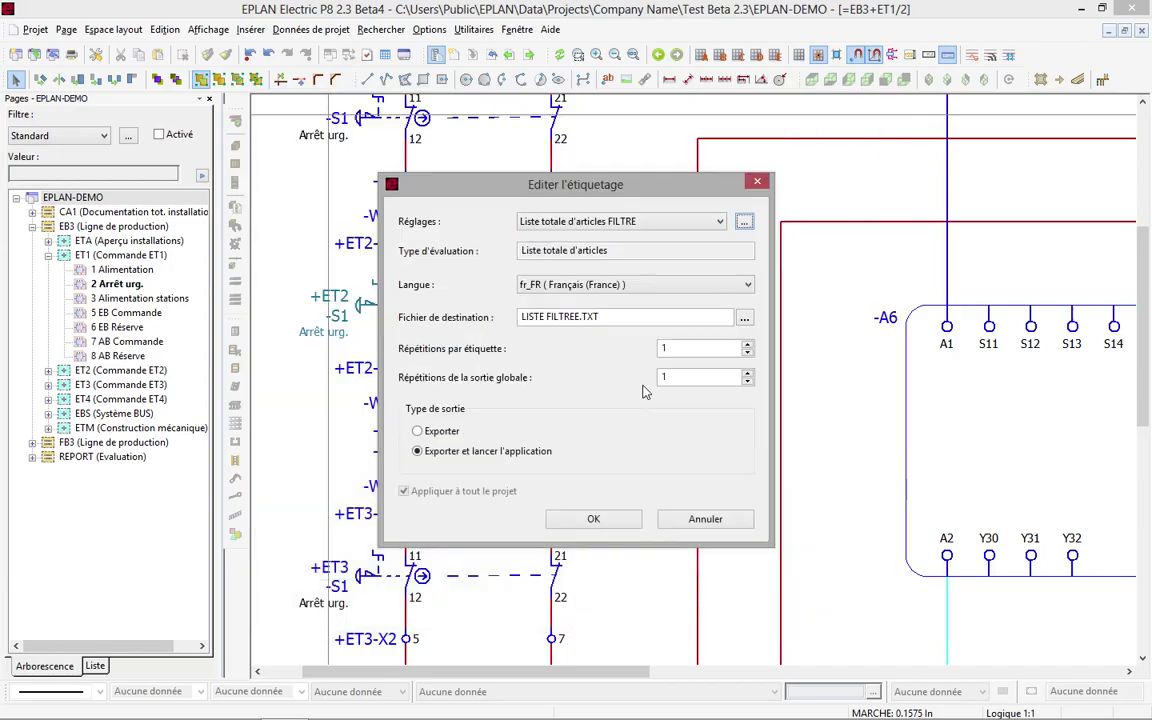
click(590, 520)
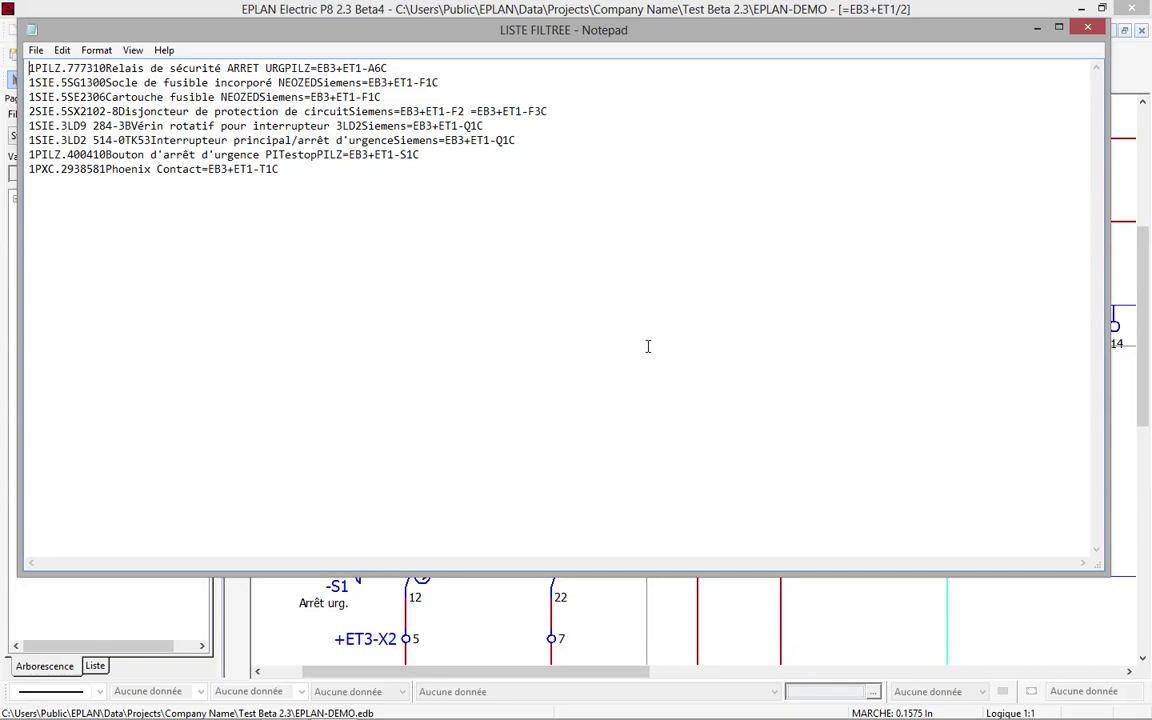
mouse_move(823, 31)
mouse_down()
mouse_move(1029, 175)
mouse_move(959, 201)
mouse_up()
click(646, 132)
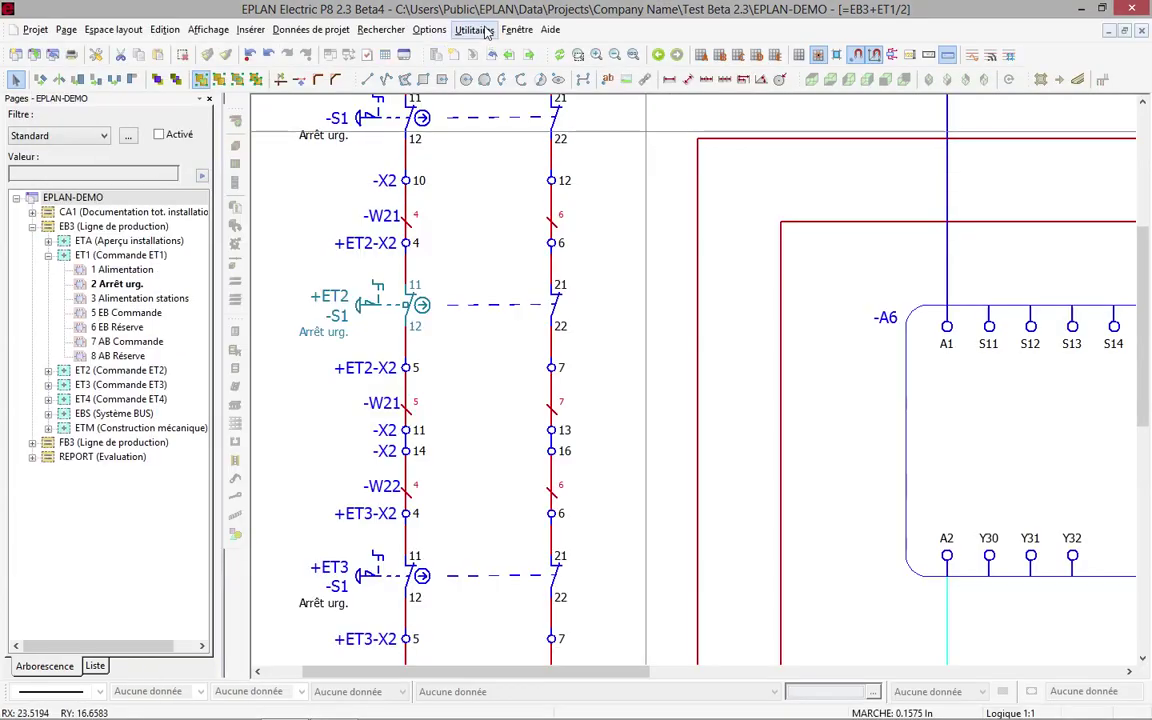
Step: Export the labelling with the Liste totale d'articles INTERNE scheme for the whole project and close the resulting text file
click(474, 29)
mouse_move(500, 49)
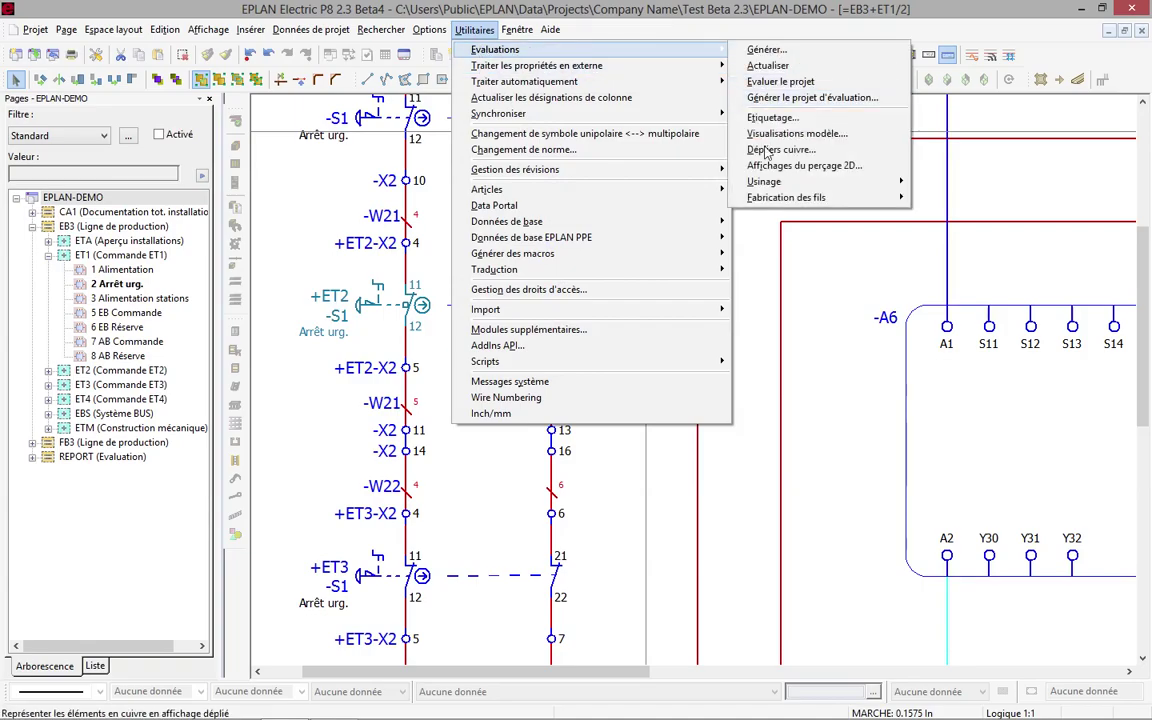
click(772, 117)
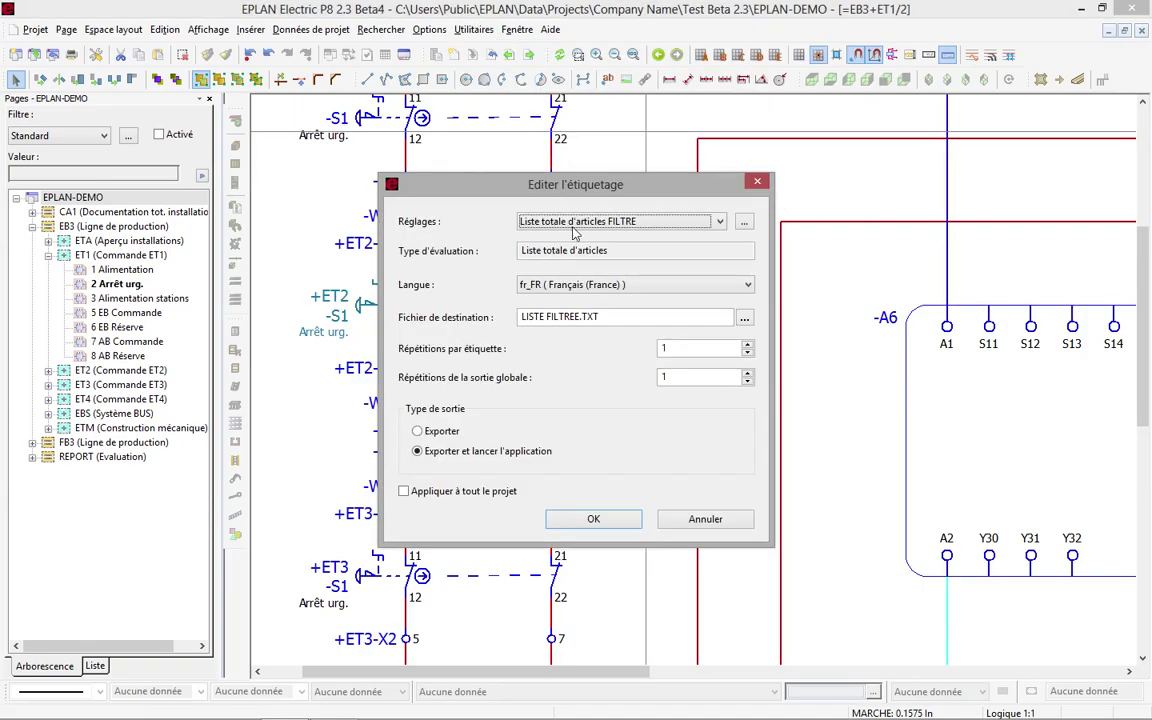
click(522, 221)
click(527, 274)
key(Down)
click(463, 490)
click(593, 519)
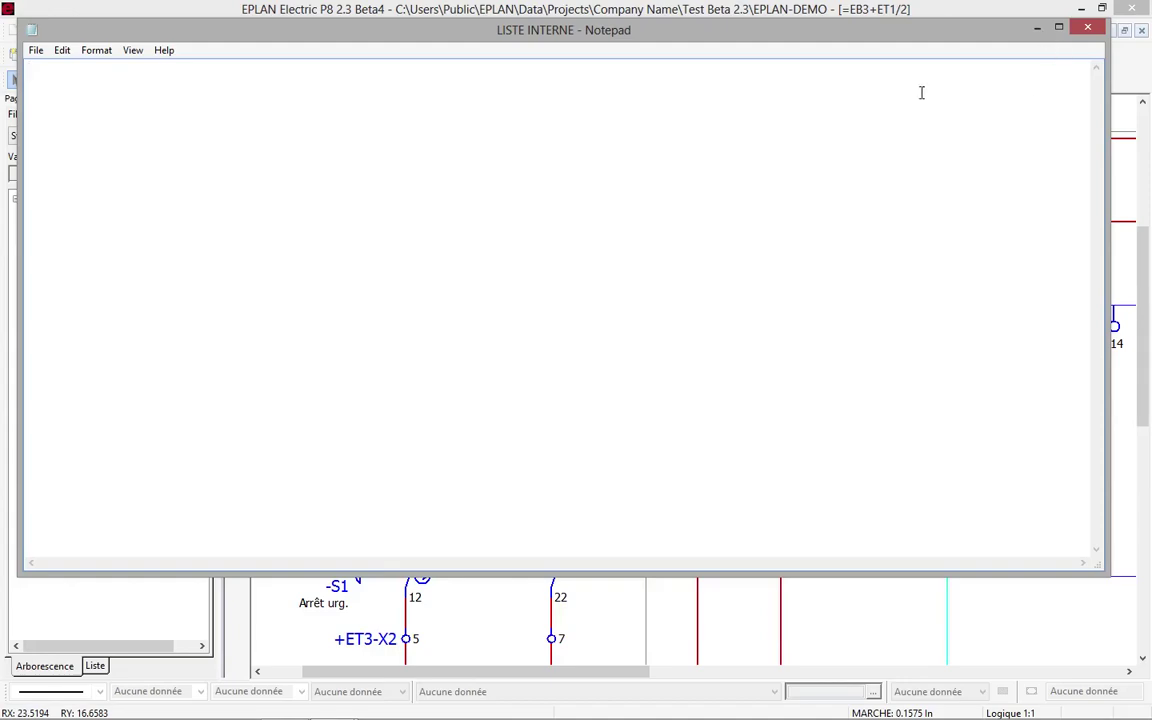
click(1088, 28)
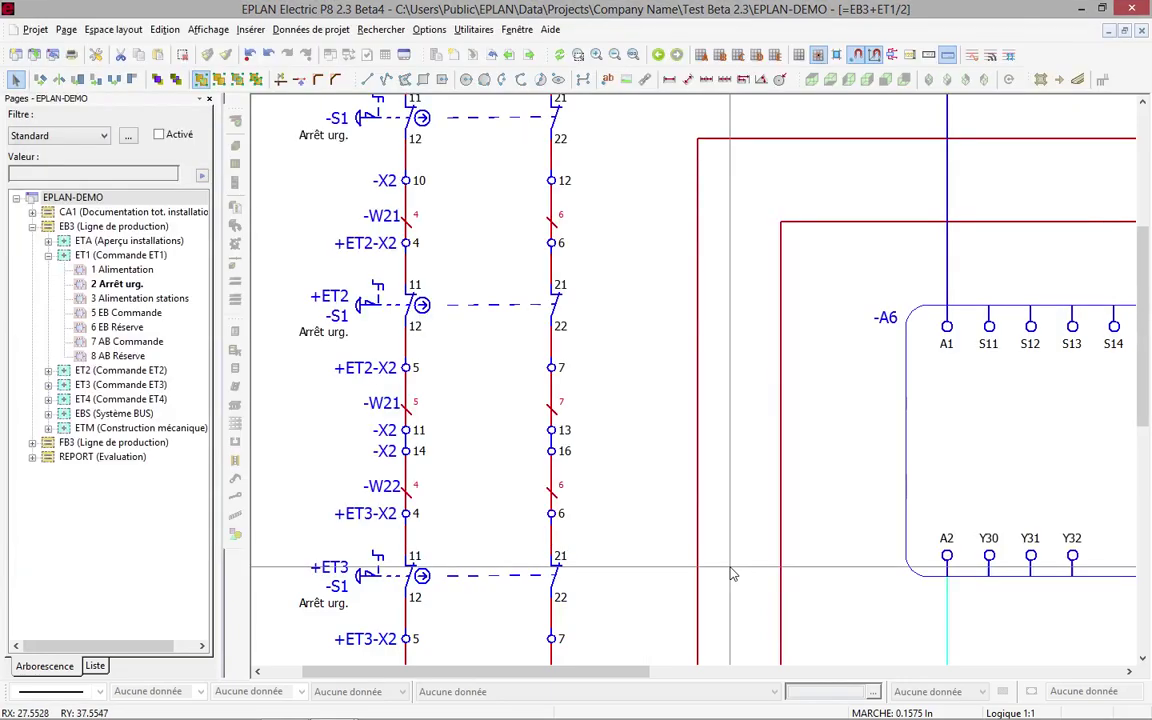
Step: View the evaluation templates of the EPLAN-DEMO project and close the Evaluations dialog
click(473, 30)
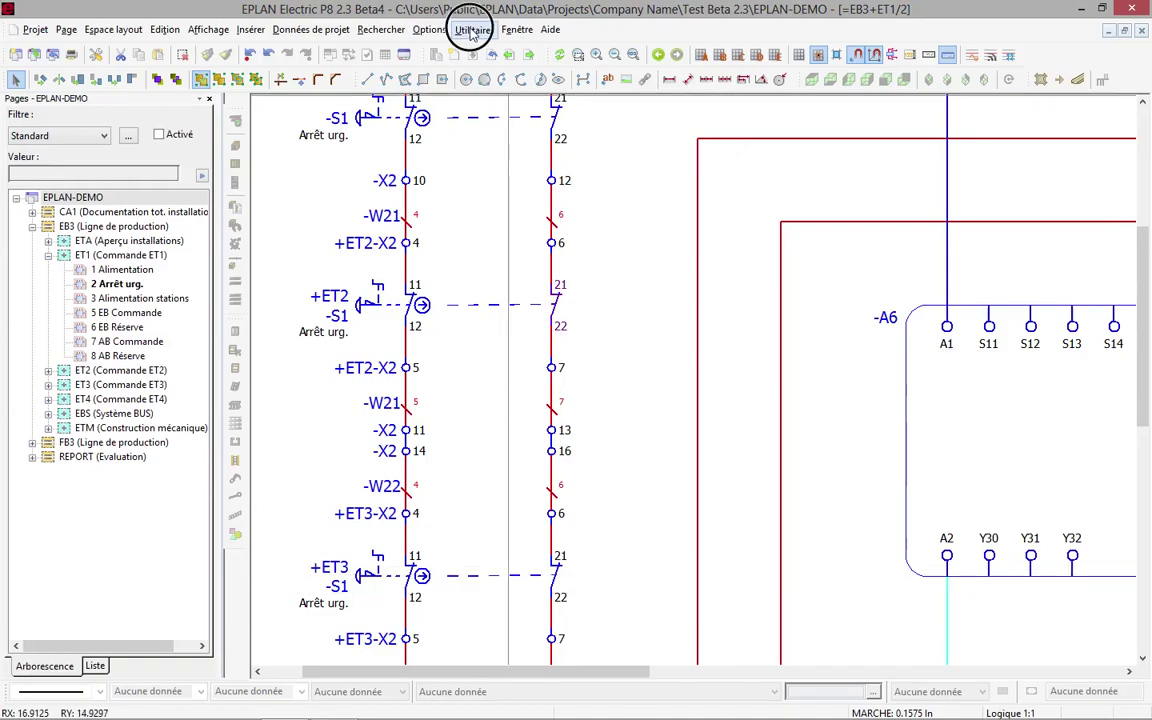
mouse_move(514, 50)
click(768, 52)
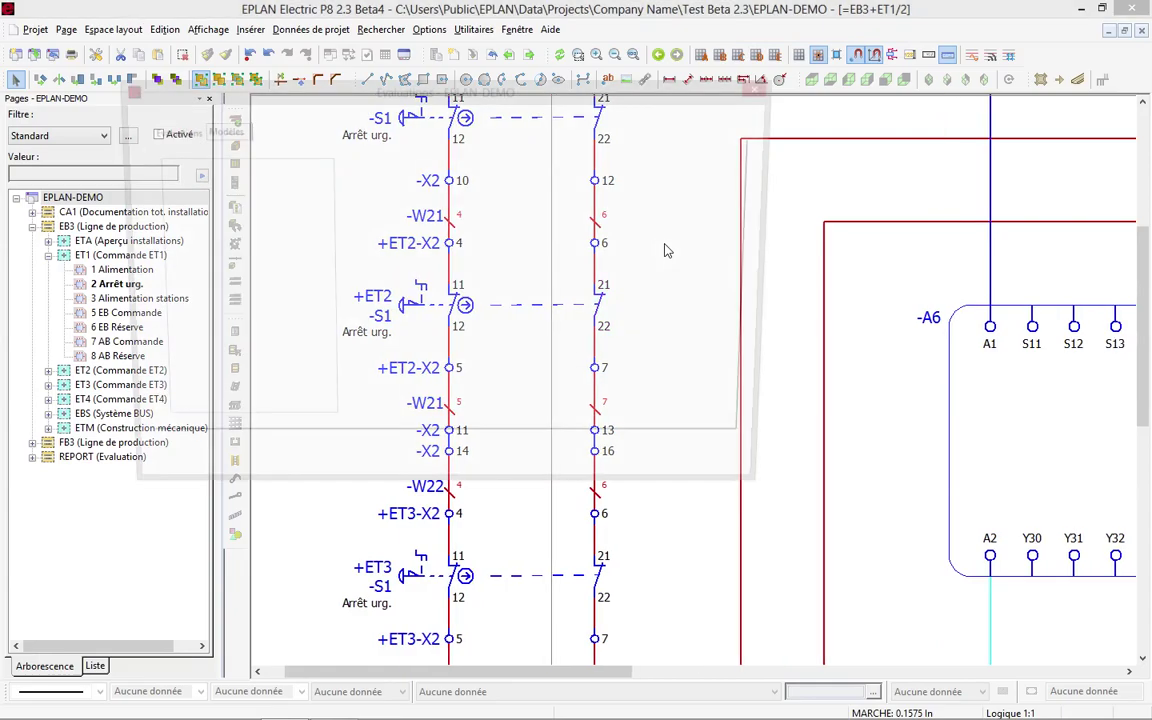
click(156, 166)
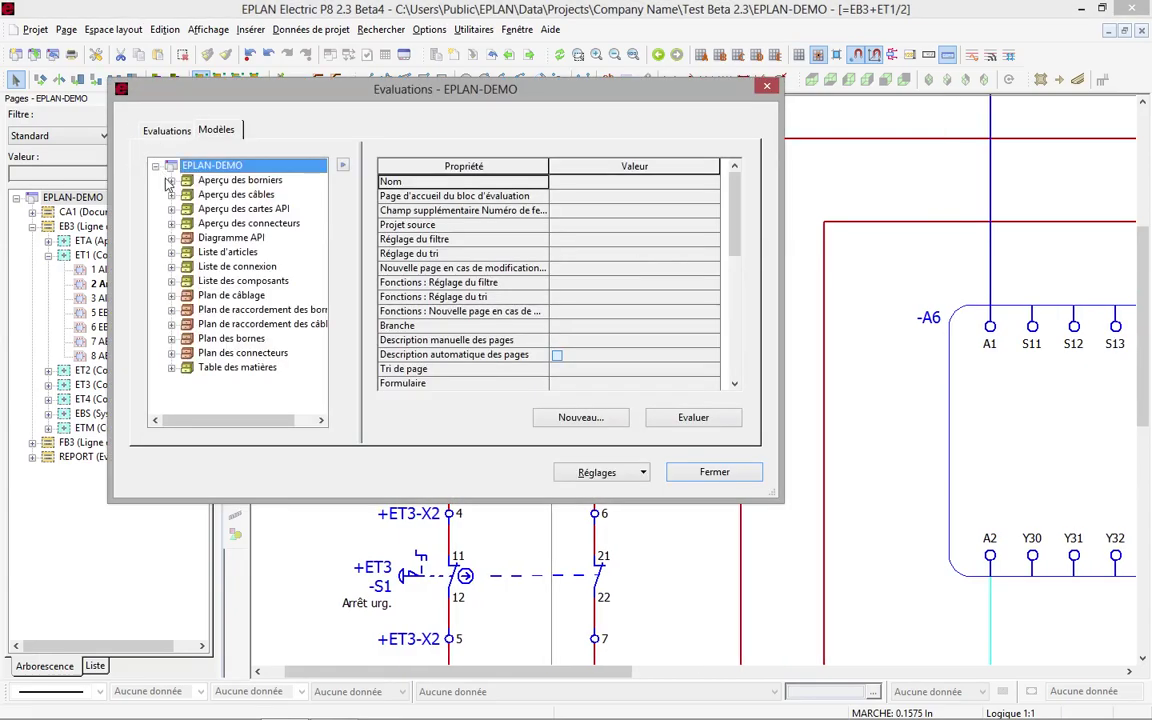
click(712, 474)
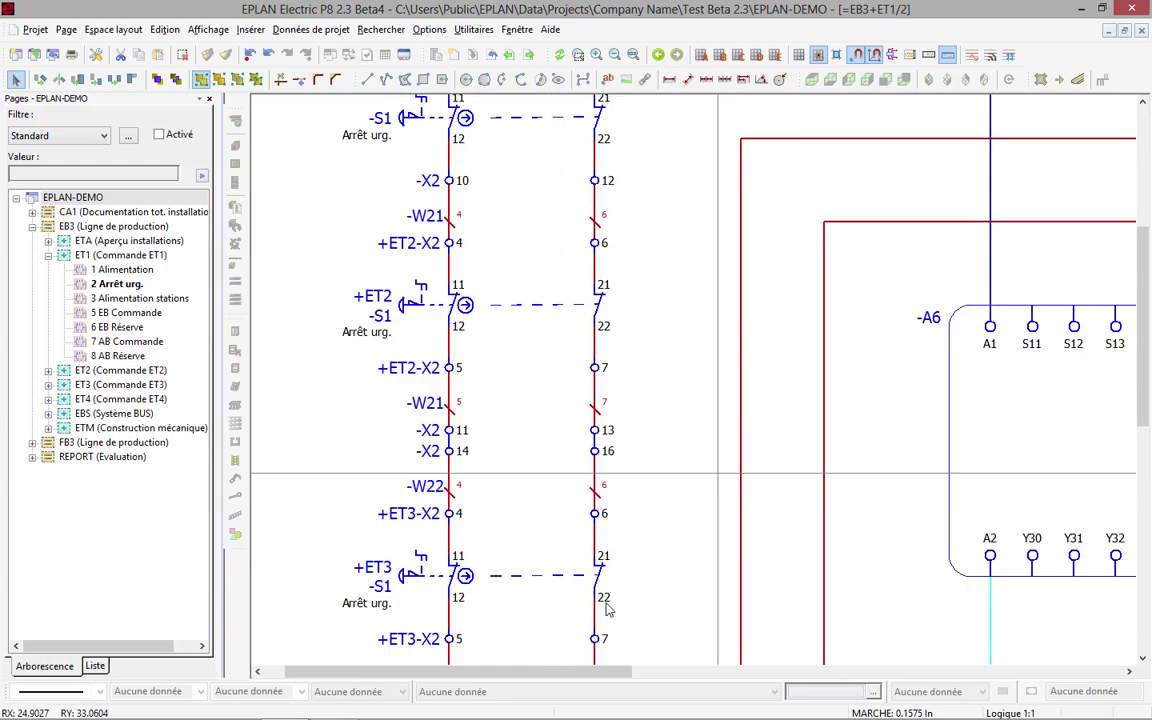
Step: Switch to Notepad to review the exported LISTE FILTREE file, checking how its fields are separated, and close it
click(333, 706)
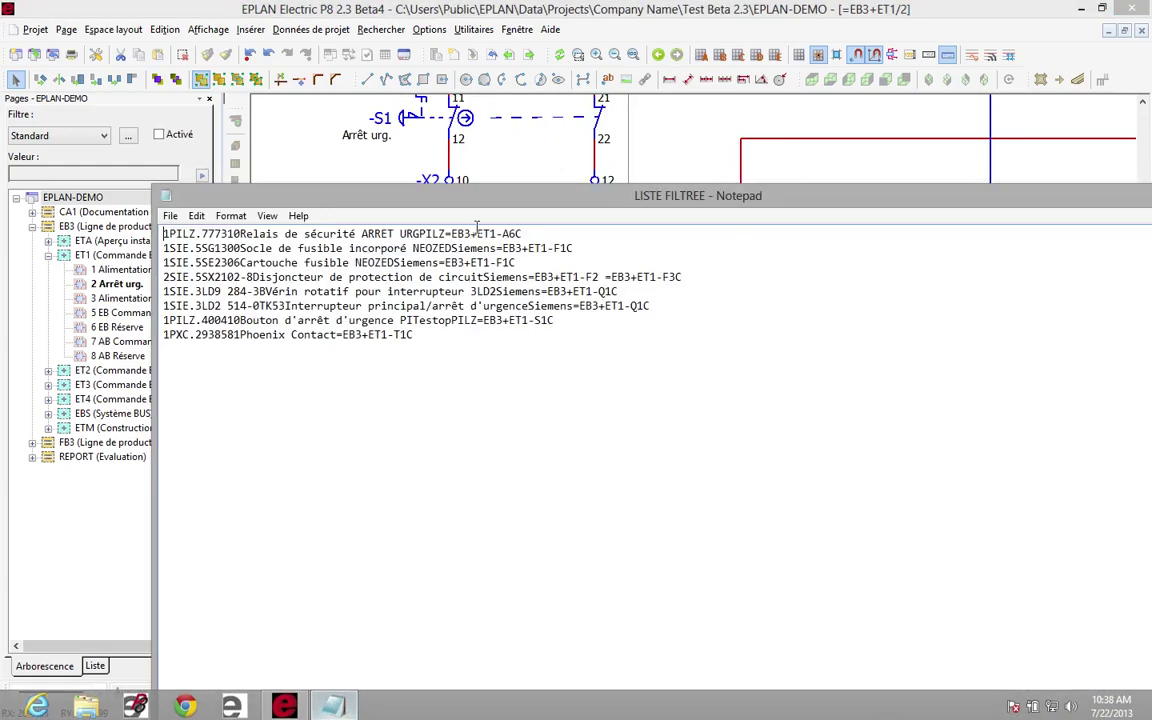
drag(476, 195, 398, 104)
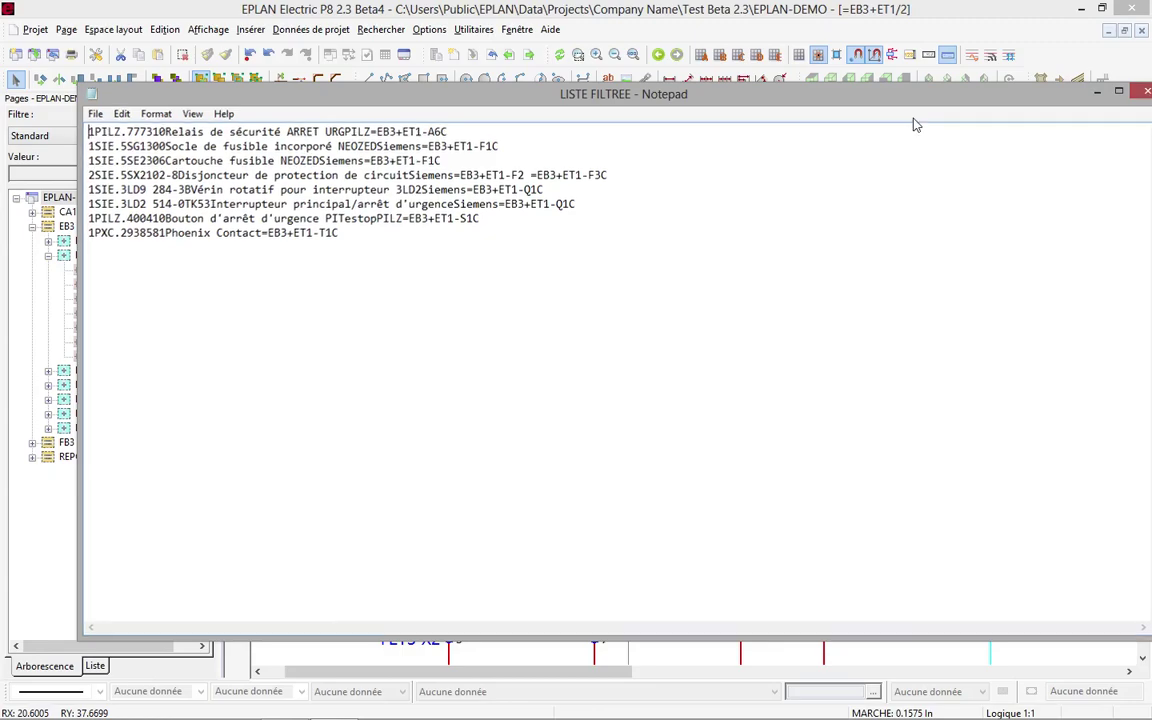
click(1147, 94)
Step: Open the labelling settings and display the label format elements of the Liste totale d'articles FILTRE scheme
click(468, 34)
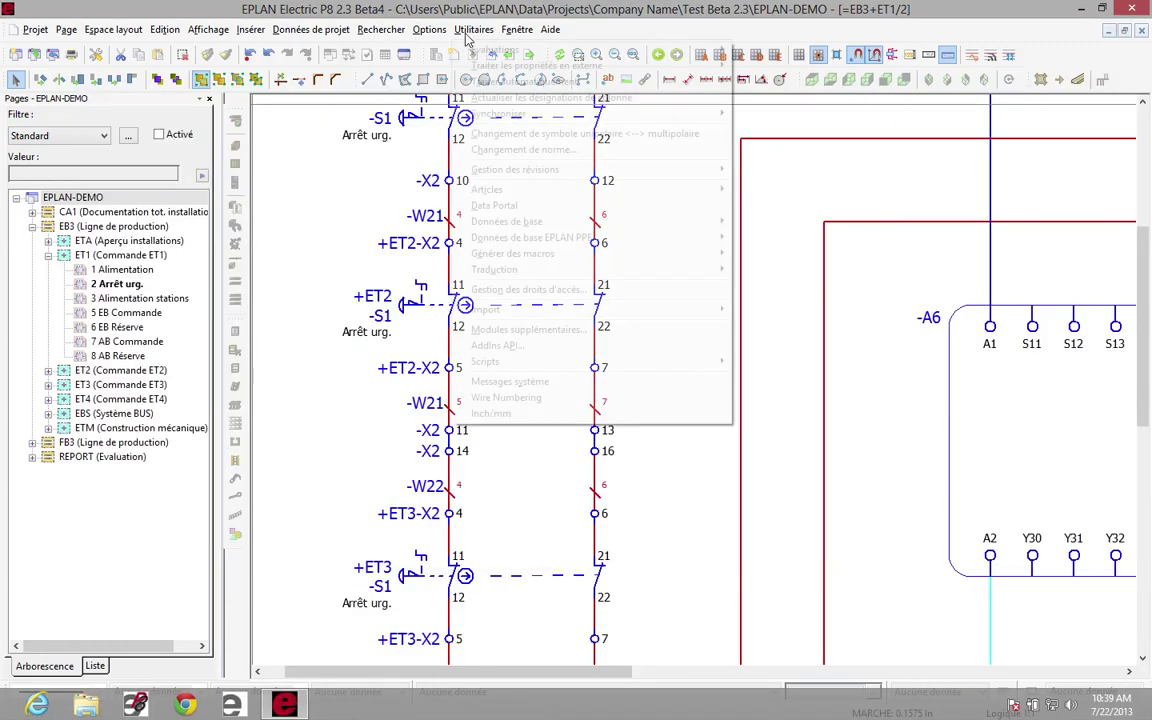
mouse_move(474, 50)
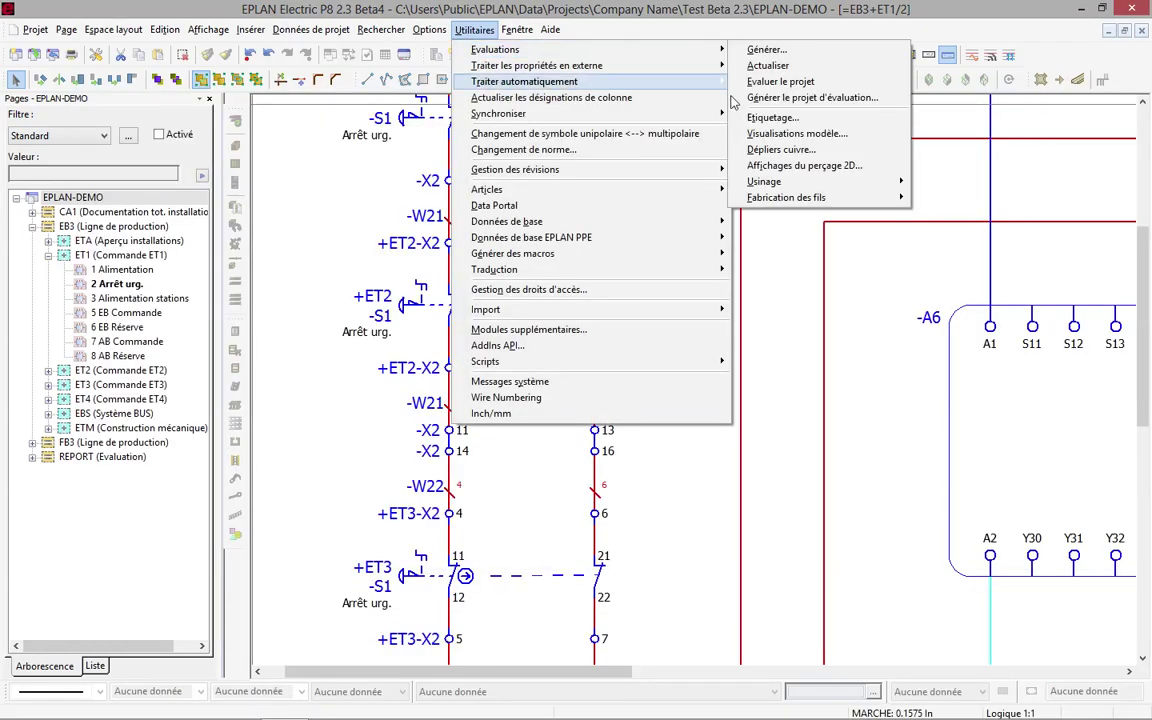
click(776, 119)
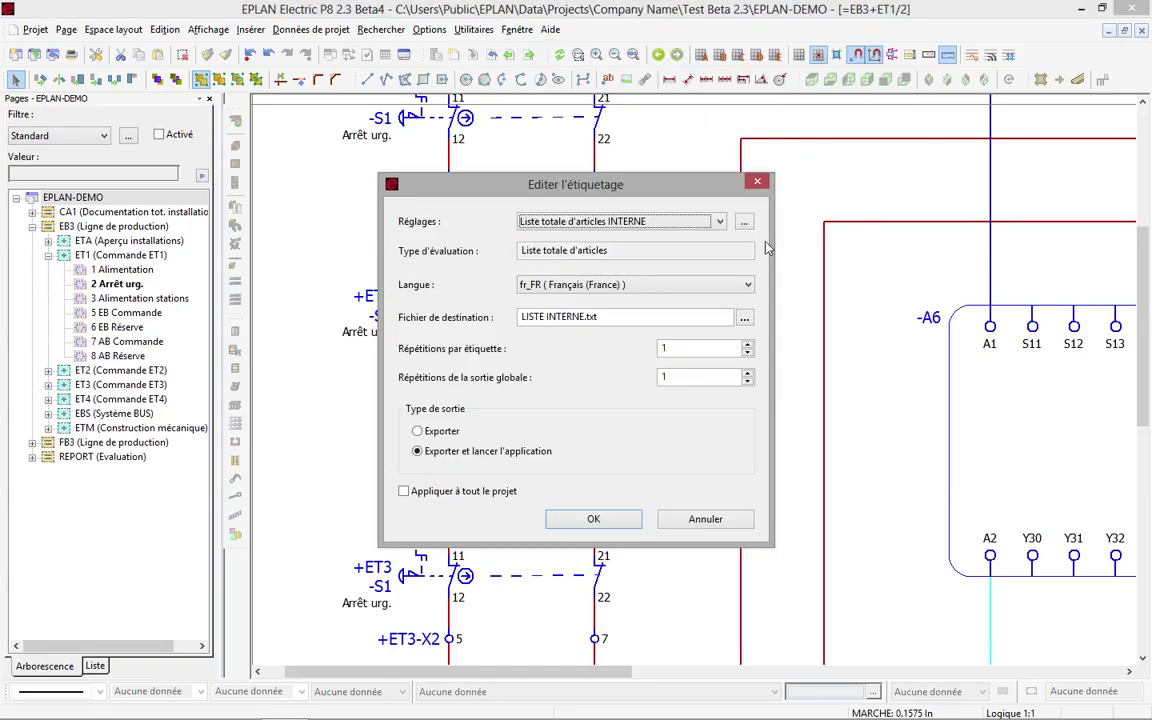
click(743, 222)
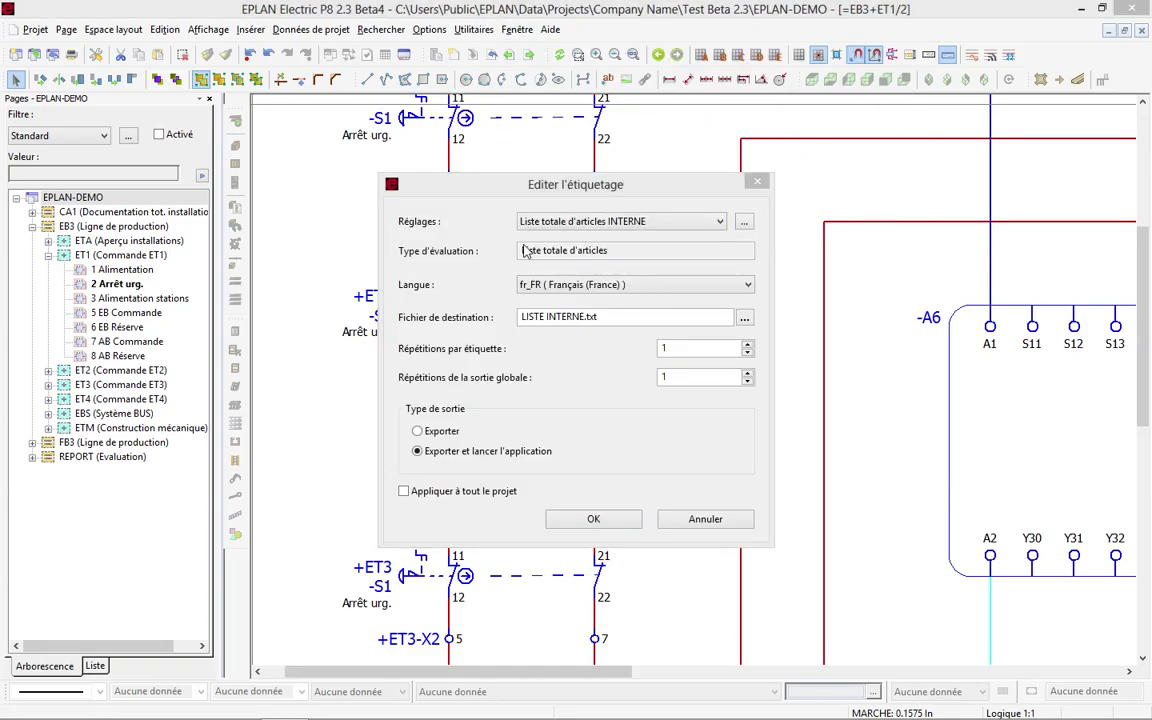
click(530, 132)
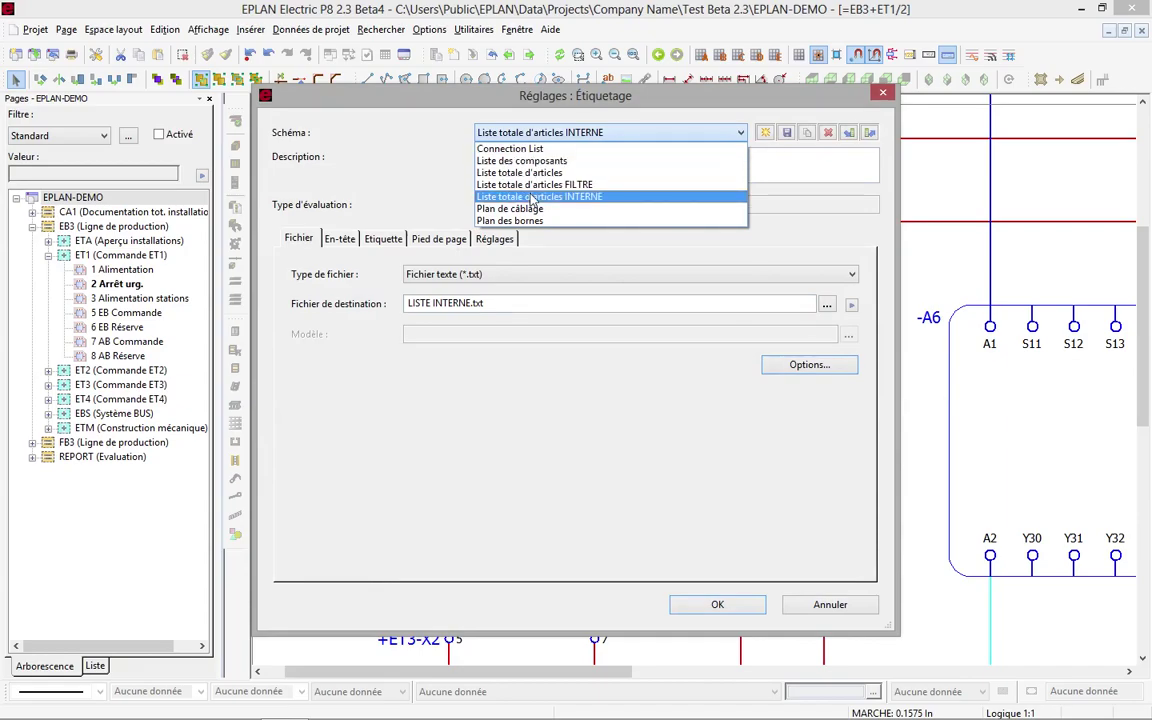
click(534, 185)
click(382, 238)
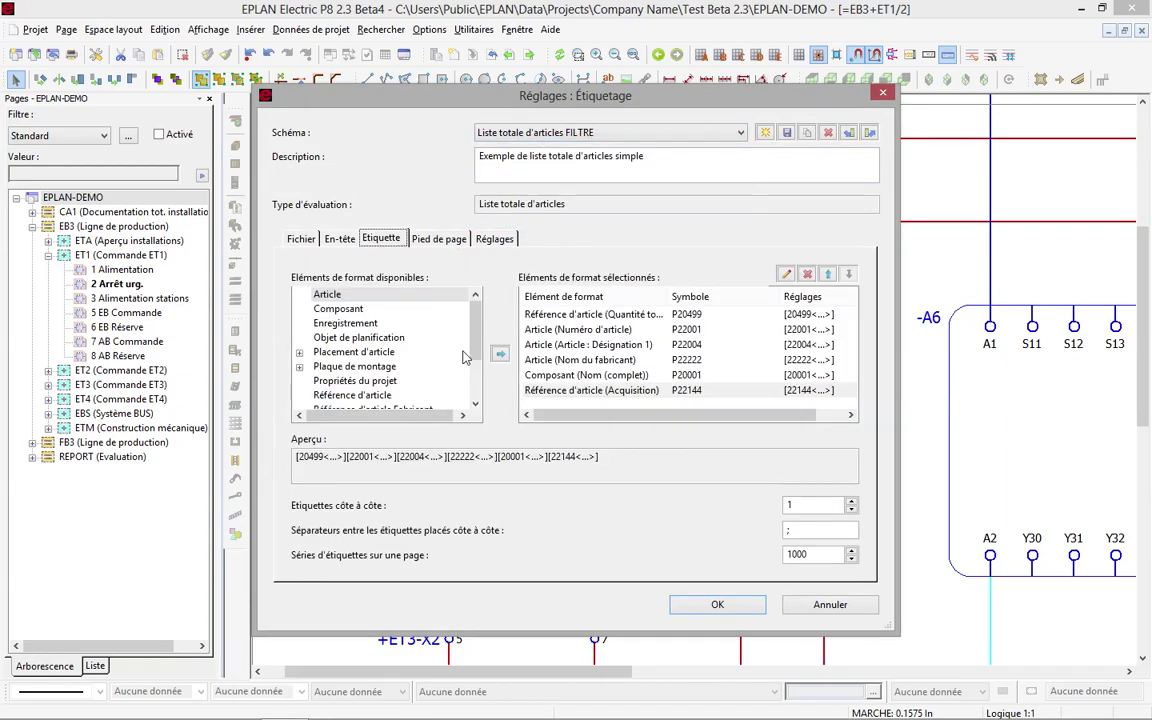
Step: Add a Tab separator to the FILTRE scheme's label format and place it directly after the article quantity element
scroll(477, 345, down, 2)
click(345, 366)
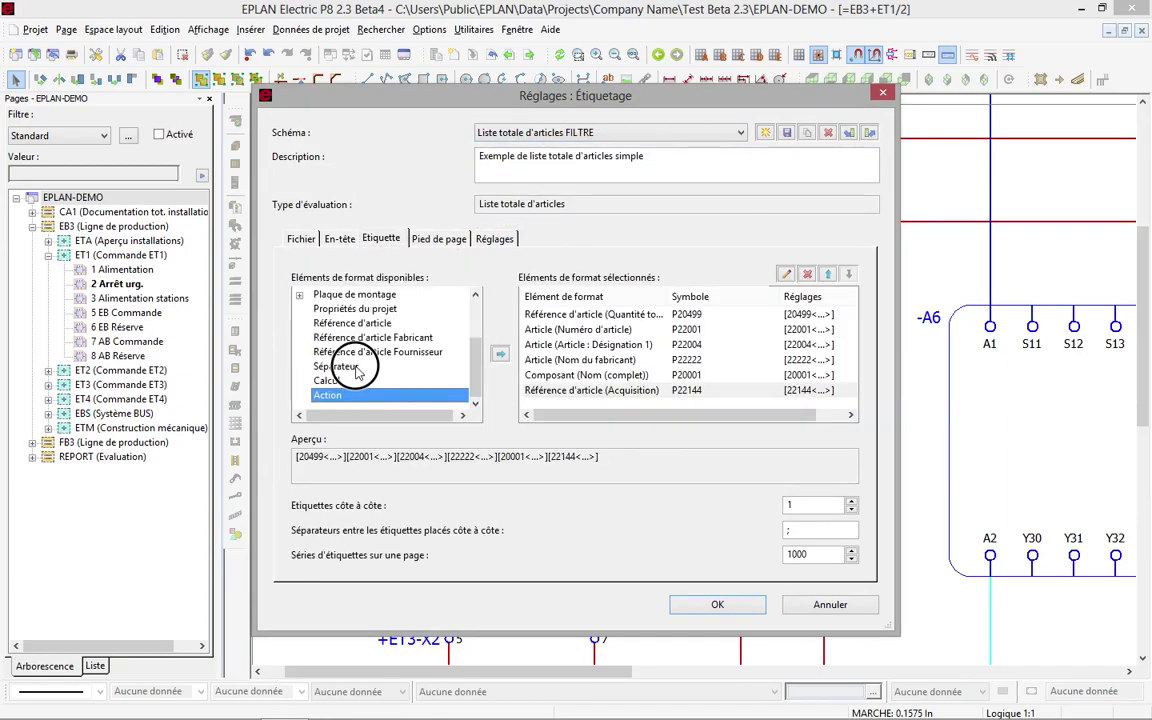
click(500, 358)
click(477, 309)
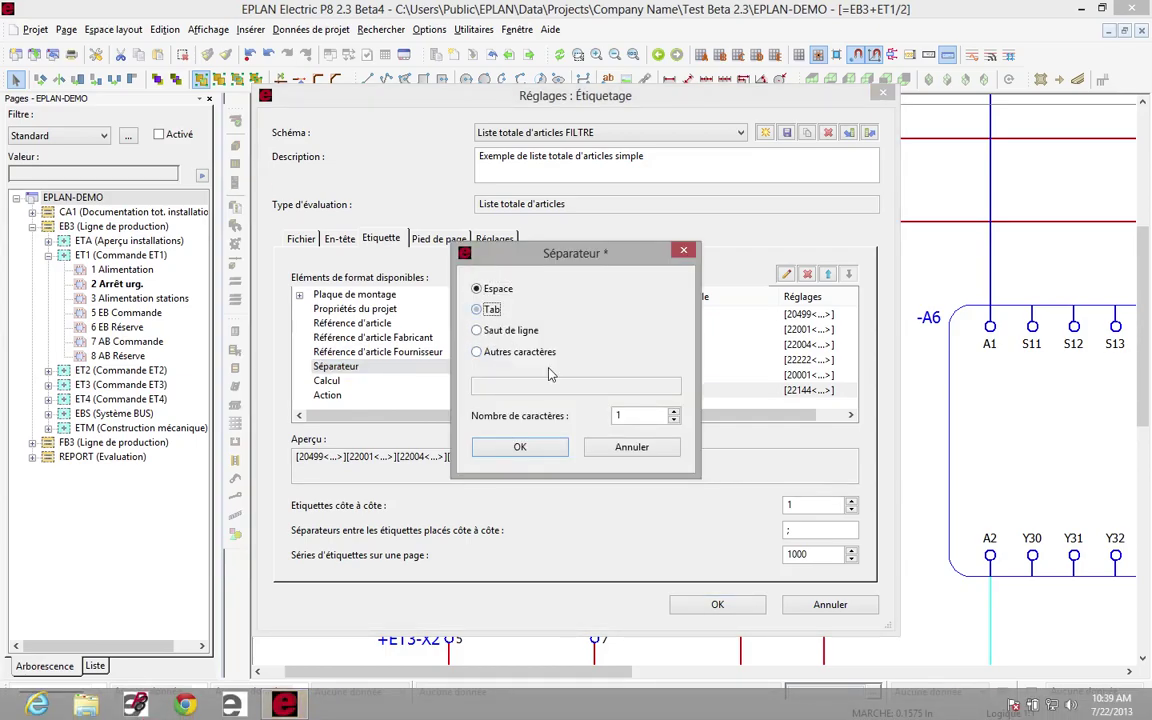
click(541, 450)
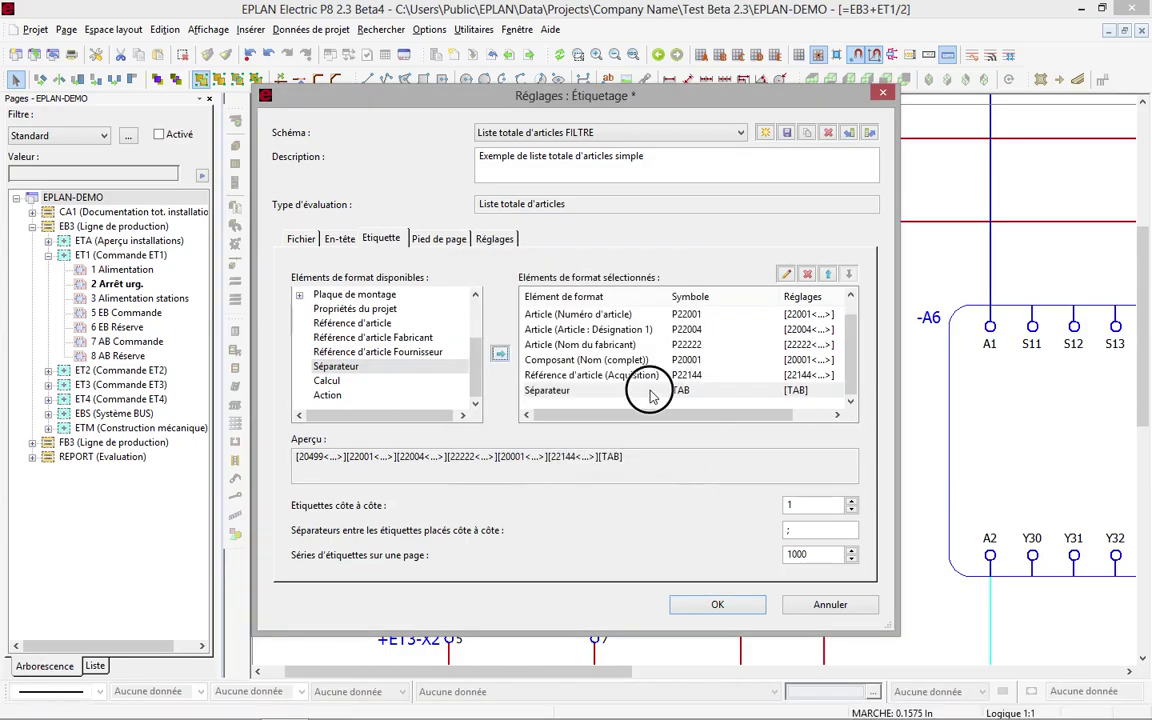
click(828, 275)
click(828, 275)
click(828, 275)
click(828, 275)
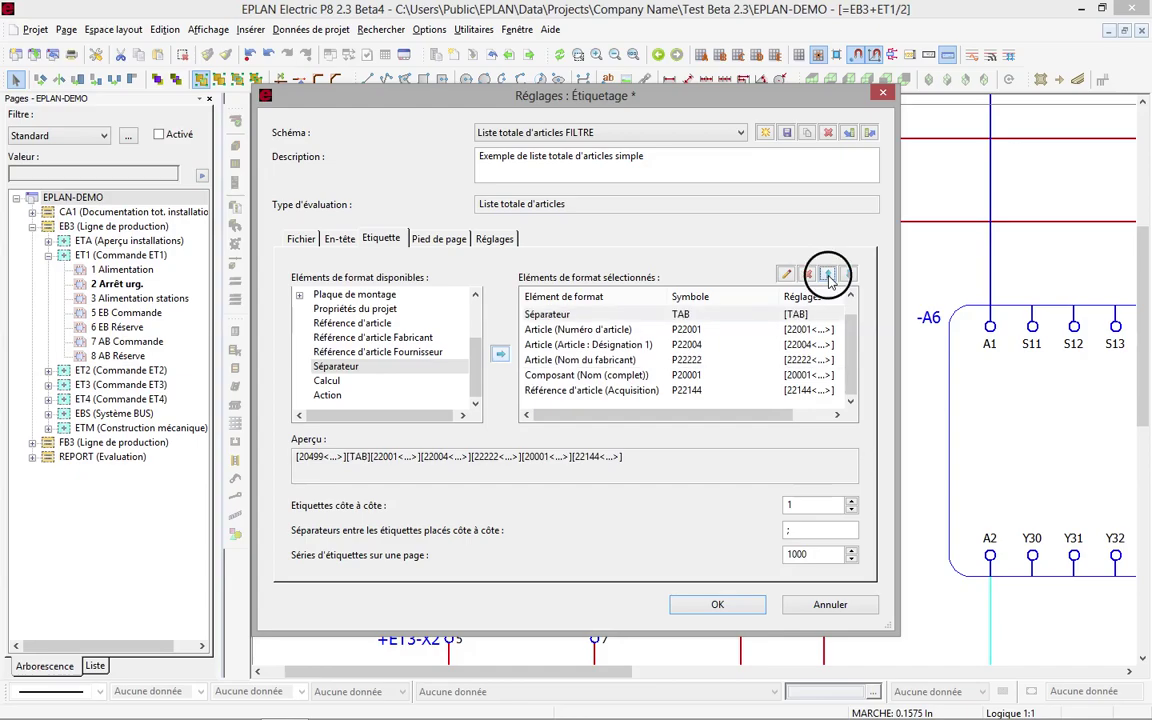
Step: Keep the existing separator directly after the article quantity element and add another Tab separator after the article number element
click(828, 275)
click(828, 275)
click(848, 274)
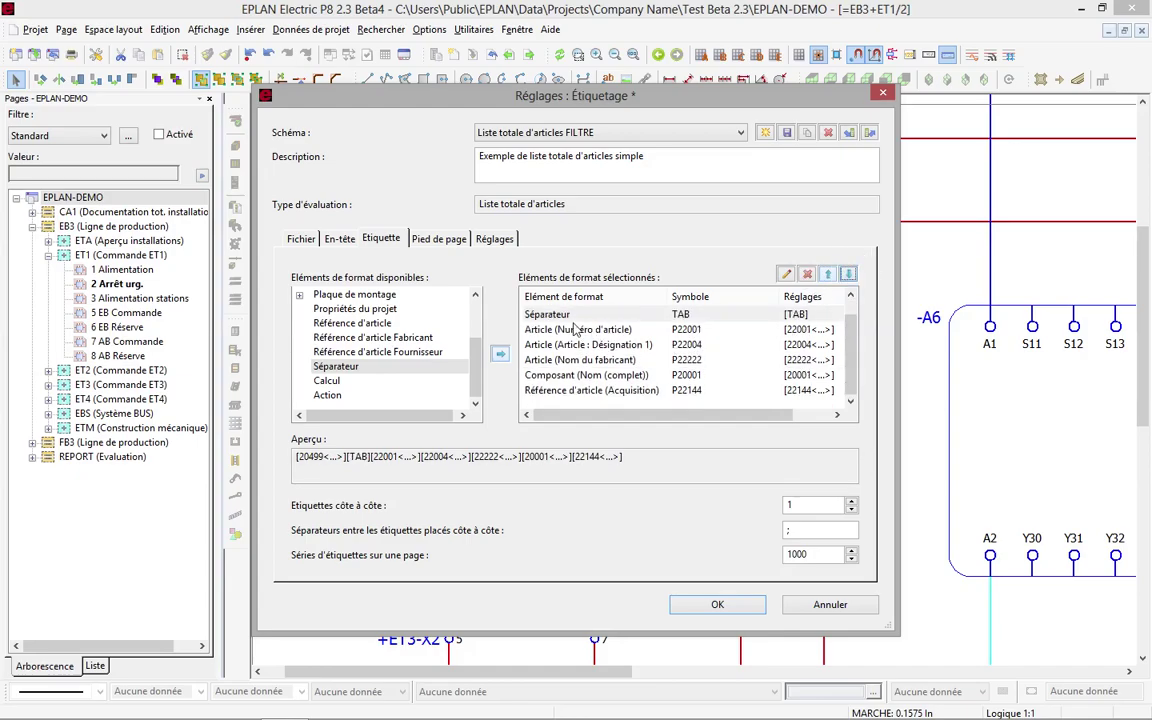
click(850, 301)
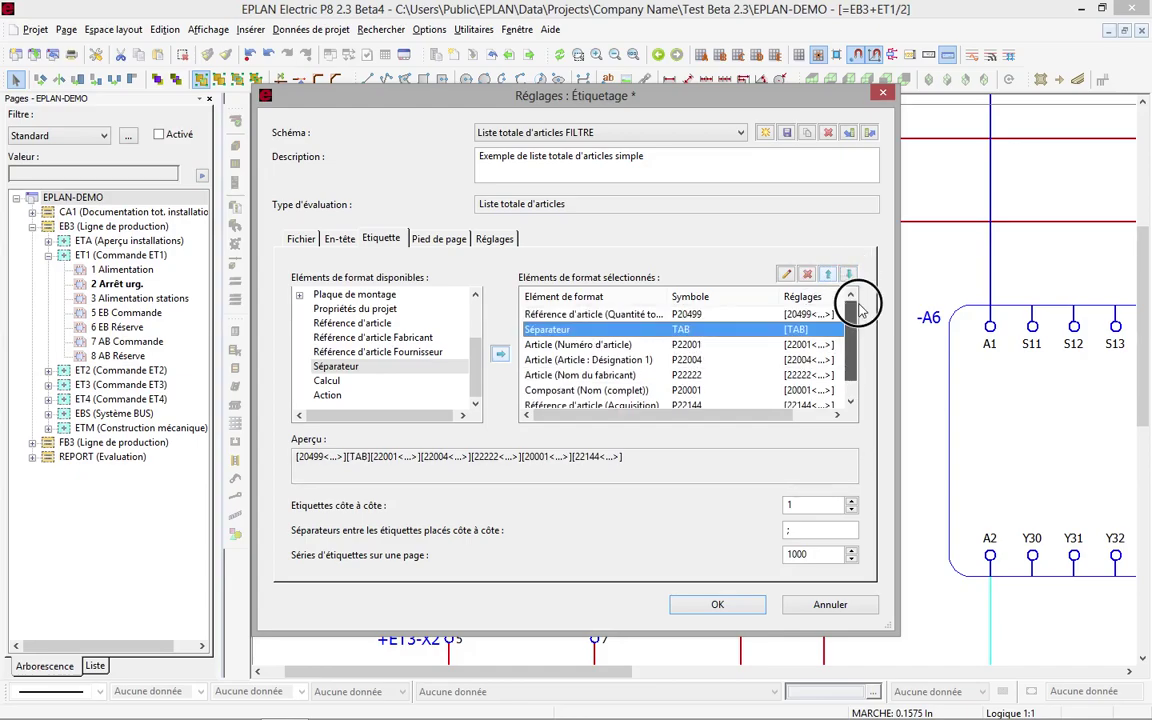
click(612, 345)
double_click(376, 368)
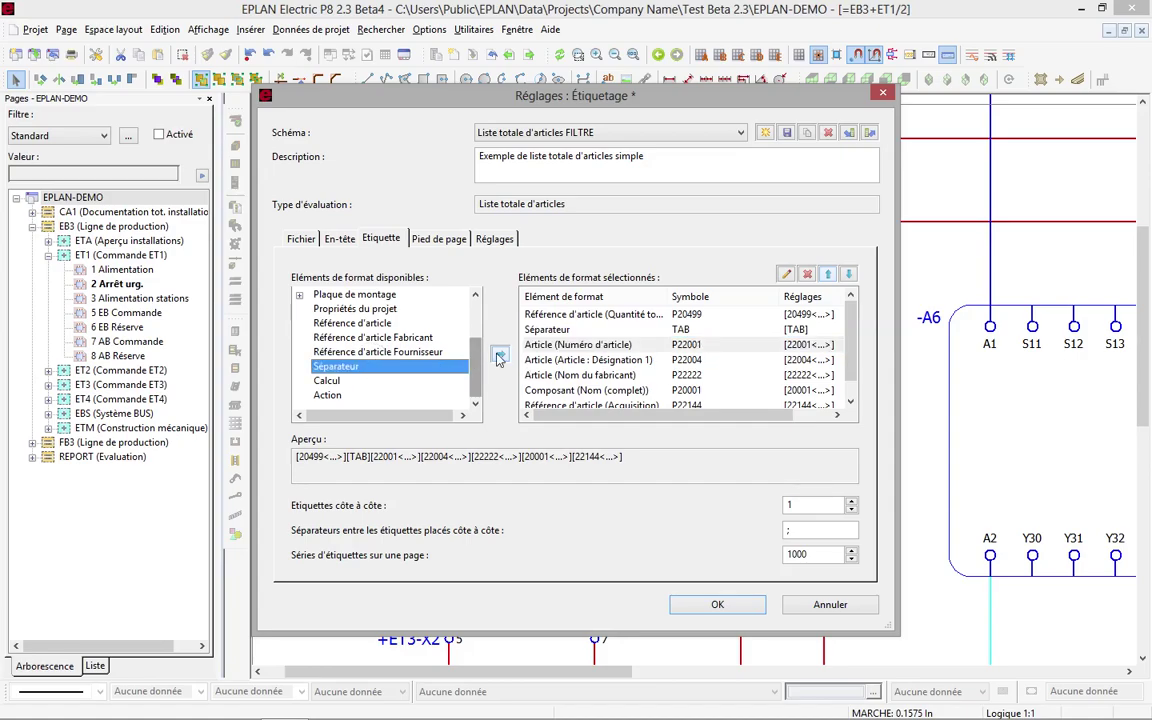
click(489, 312)
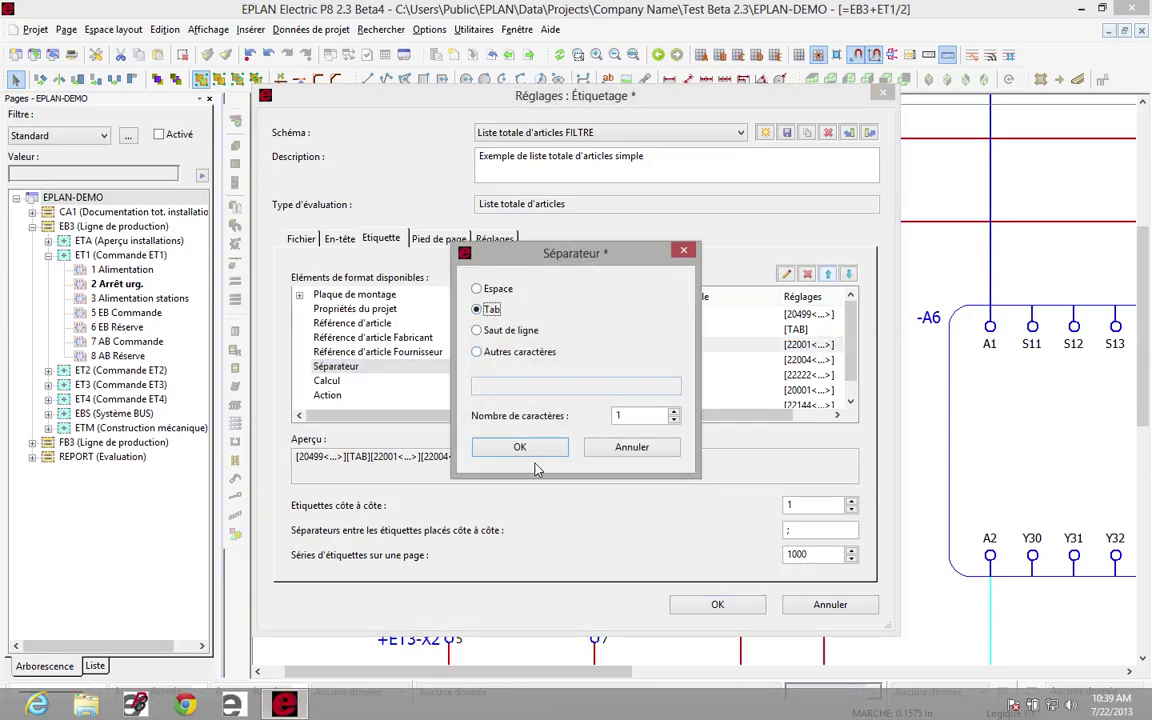
click(520, 447)
Step: Insert a Tab separator after the Article (Article : Désignation 1) element of the label format
click(597, 362)
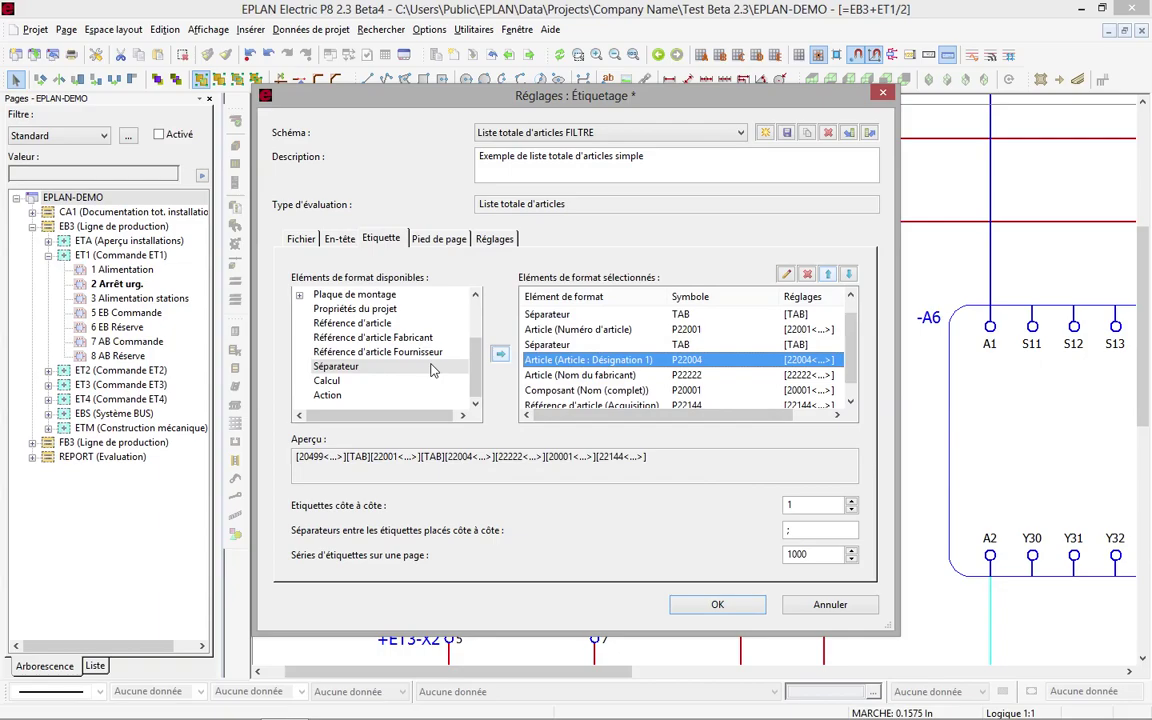
double_click(407, 370)
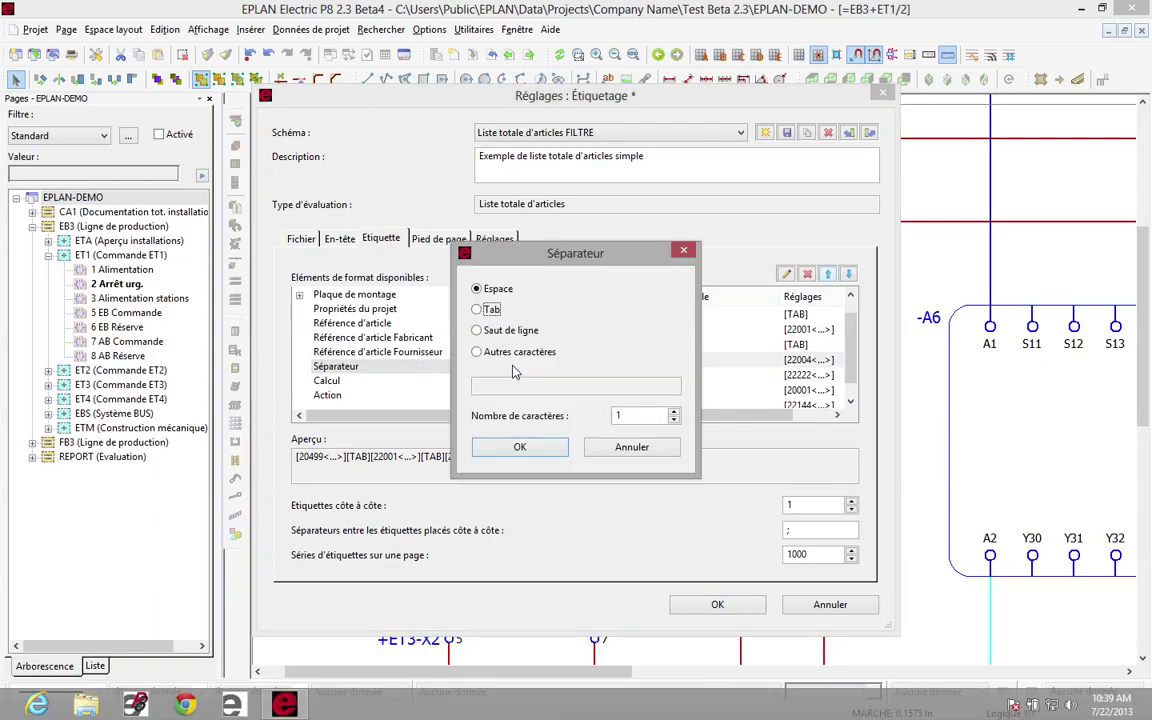
click(489, 312)
click(520, 447)
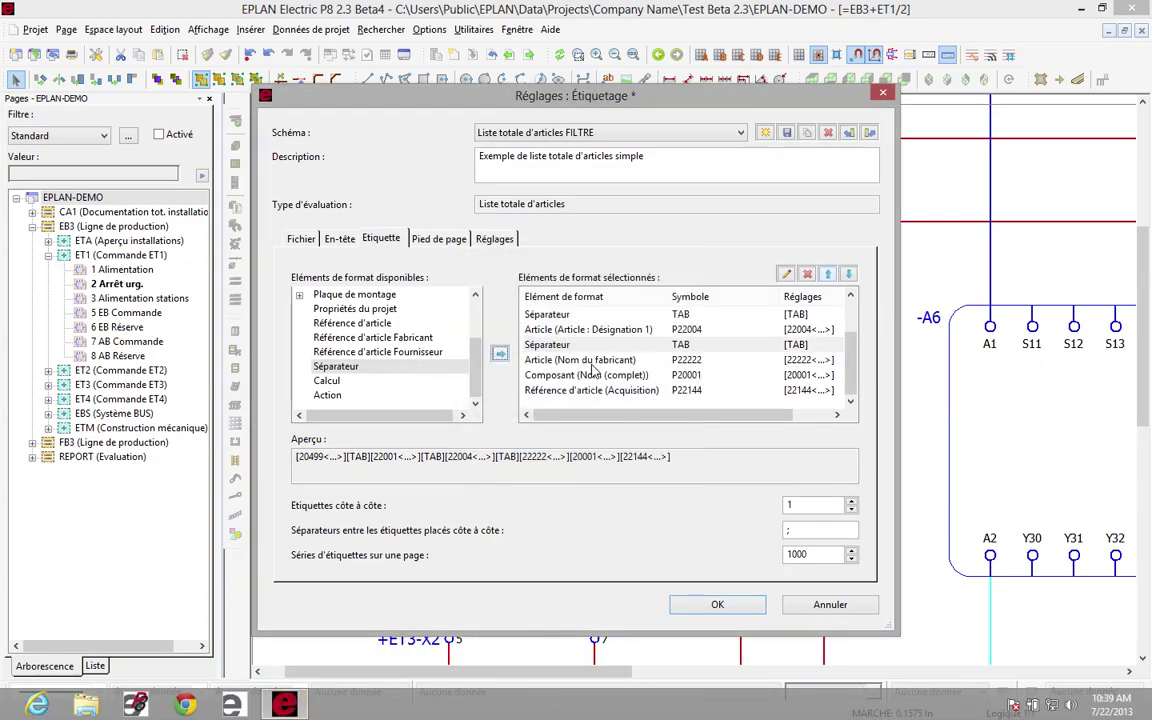
Step: Insert a Tab separator after the Article (Nom du fabricant) element of the label format
click(583, 364)
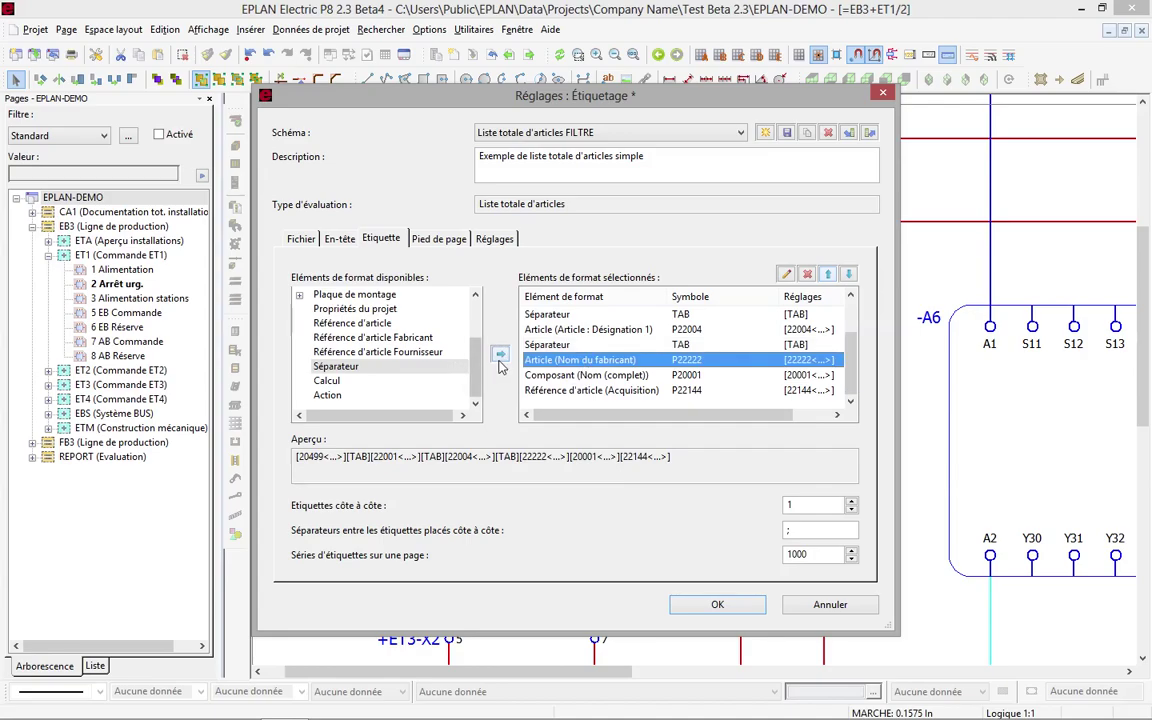
click(499, 353)
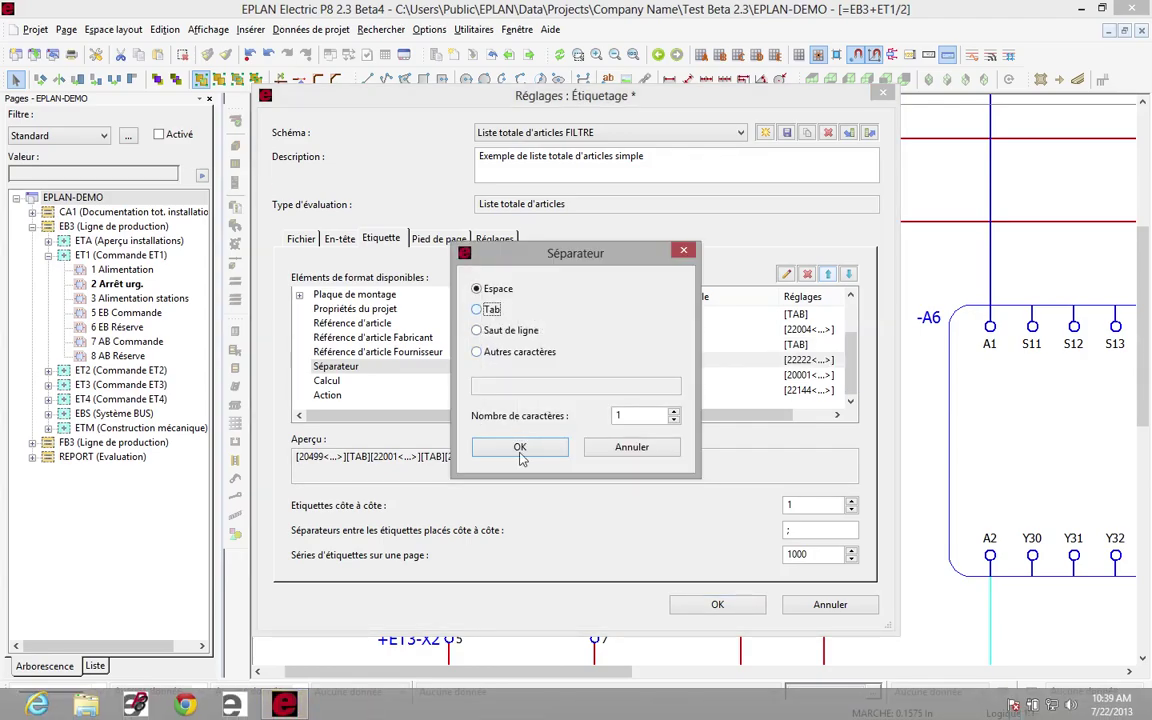
click(480, 310)
click(522, 447)
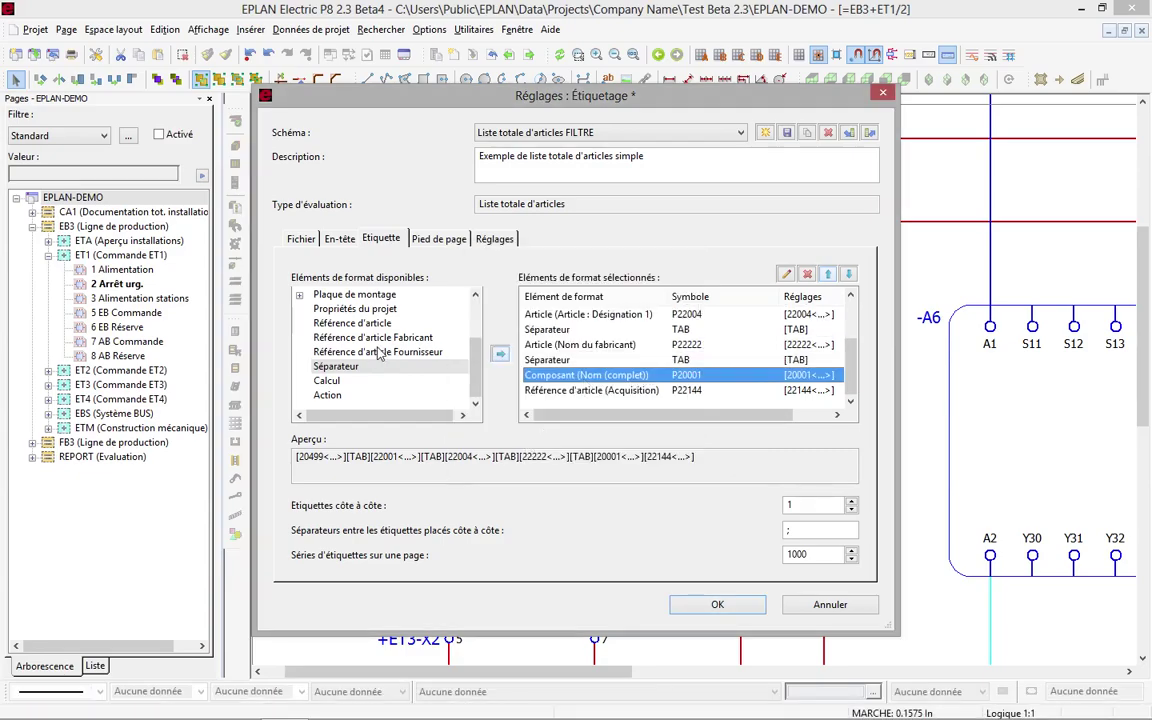
Step: Insert a Tab separator after the Composant (Nom (complet)) element and accept the FILTRE scheme's labelling settings
click(500, 353)
click(494, 311)
click(503, 450)
click(703, 605)
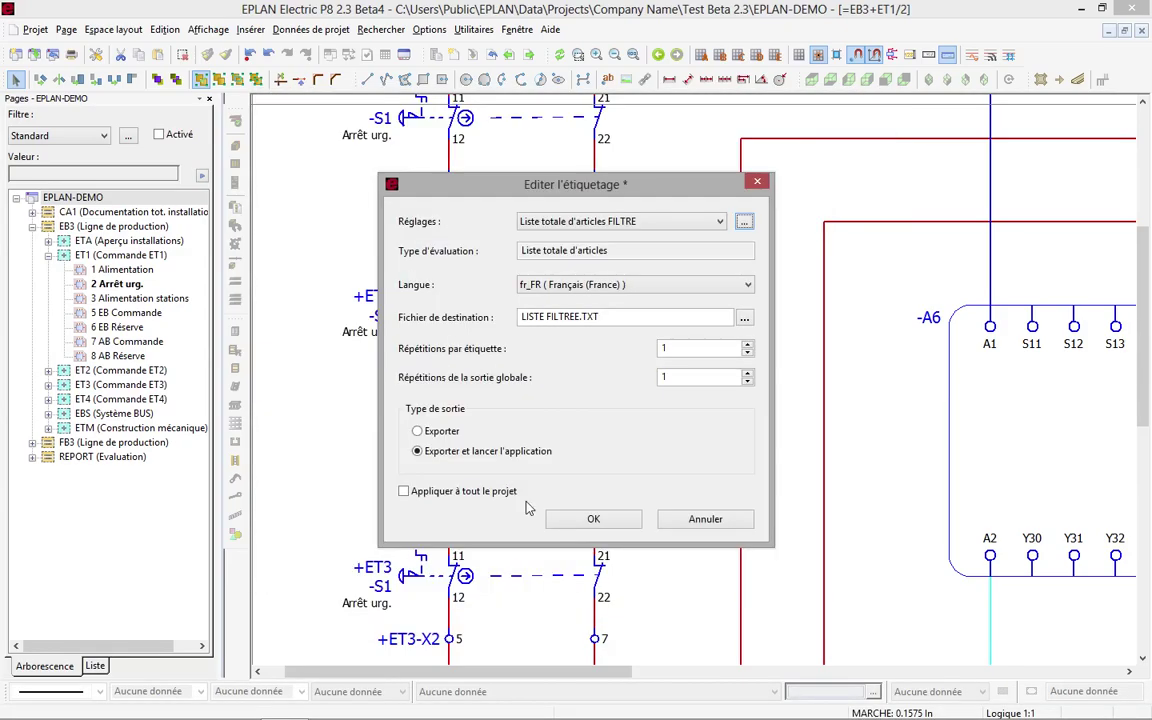
Step: Export the FILTRE parts list for the whole project to LISTE FILTREE.TXT, review its columns in Notepad and close the file
click(404, 491)
click(575, 519)
click(673, 370)
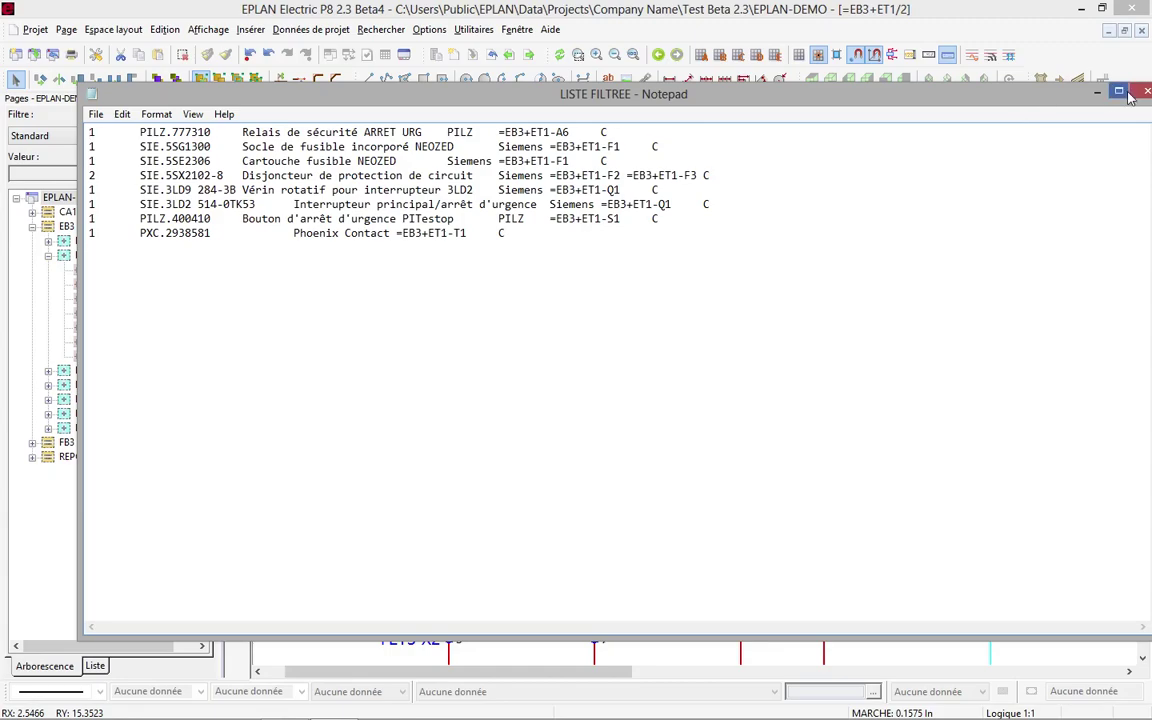
drag(1036, 95, 988, 82)
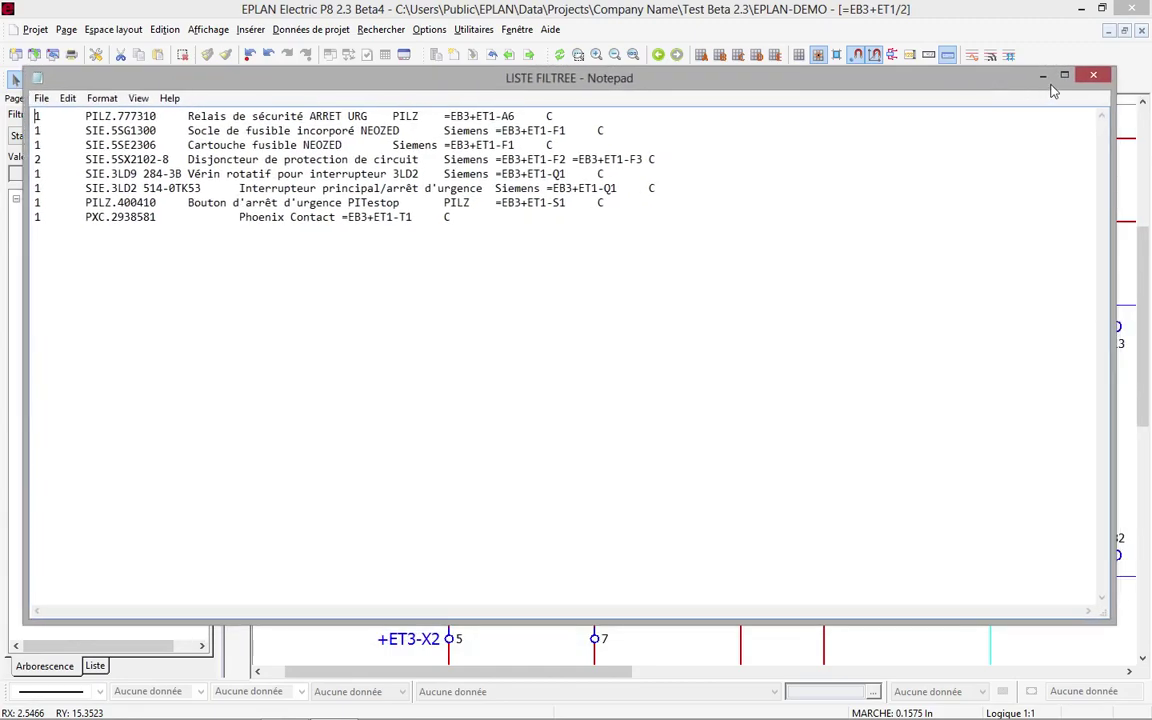
click(1097, 80)
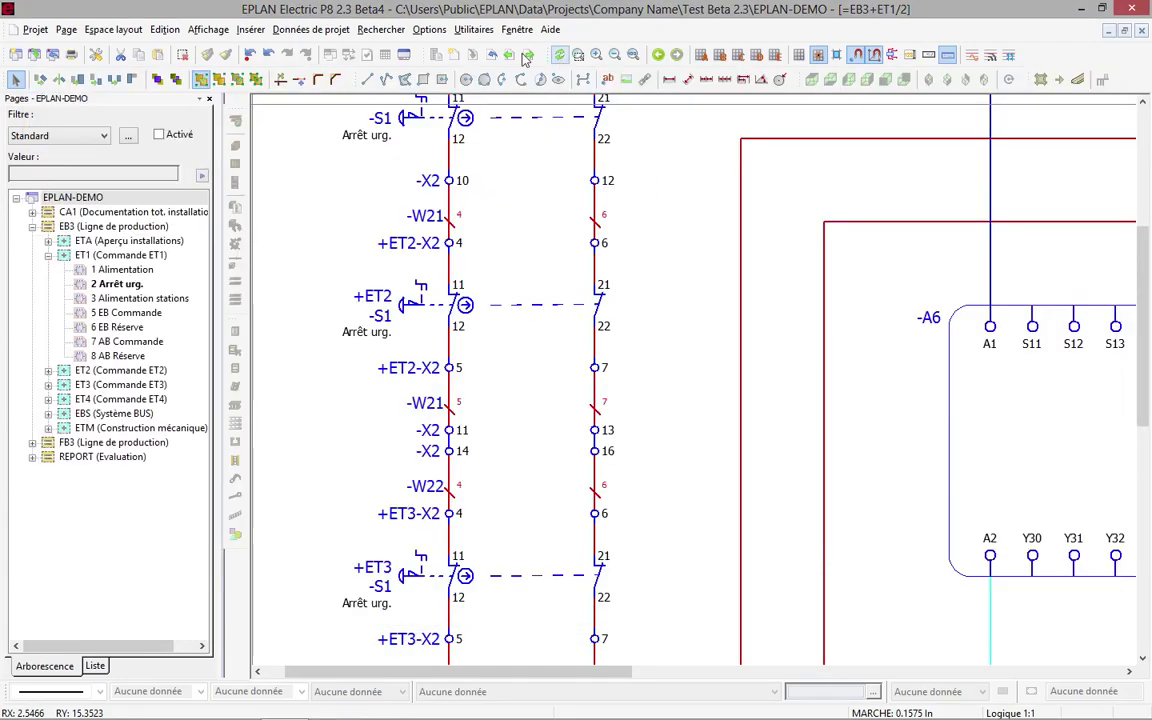
Step: Examine the article reference properties of emergency-stop component -S1, including Champ supplémentaire utilisateur 1 to 20, and close them without changes
double_click(411, 119)
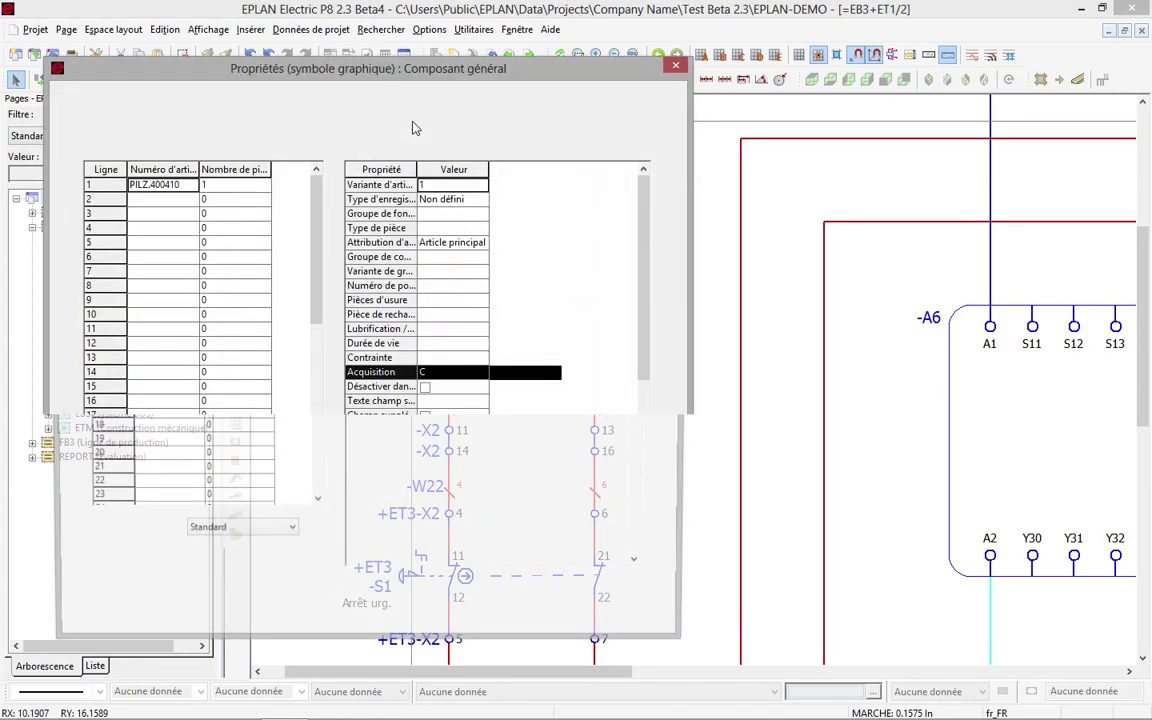
drag(645, 345, 656, 530)
drag(458, 170, 534, 172)
click(528, 316)
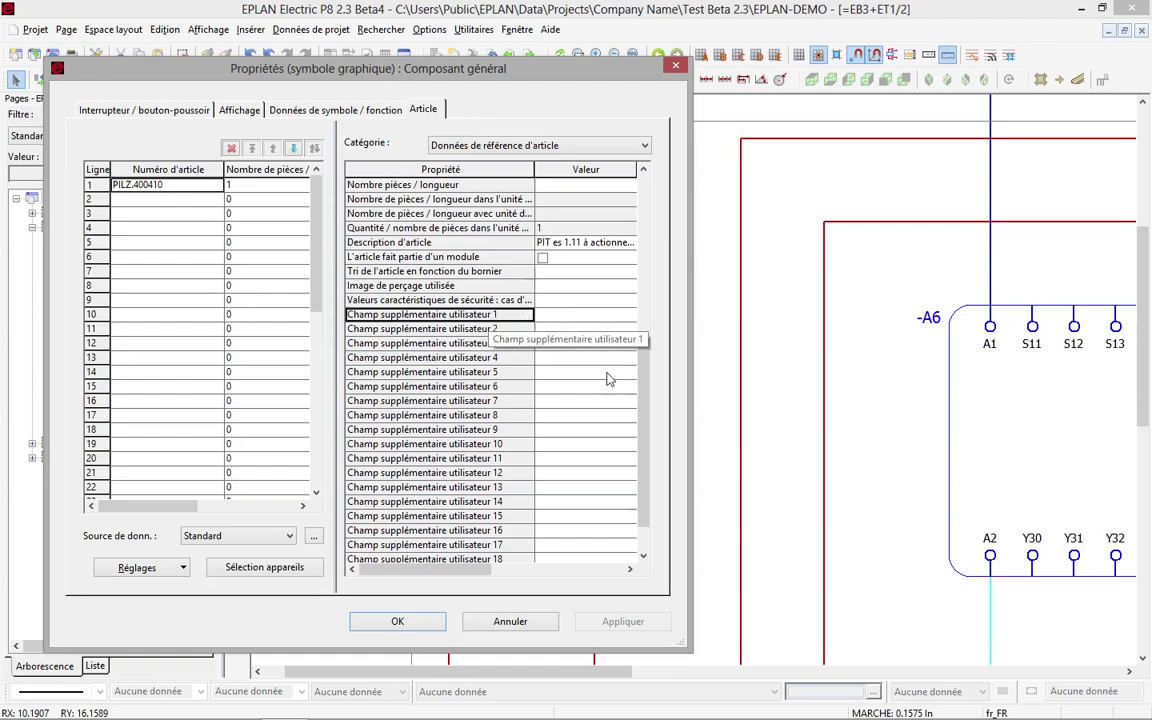
click(643, 463)
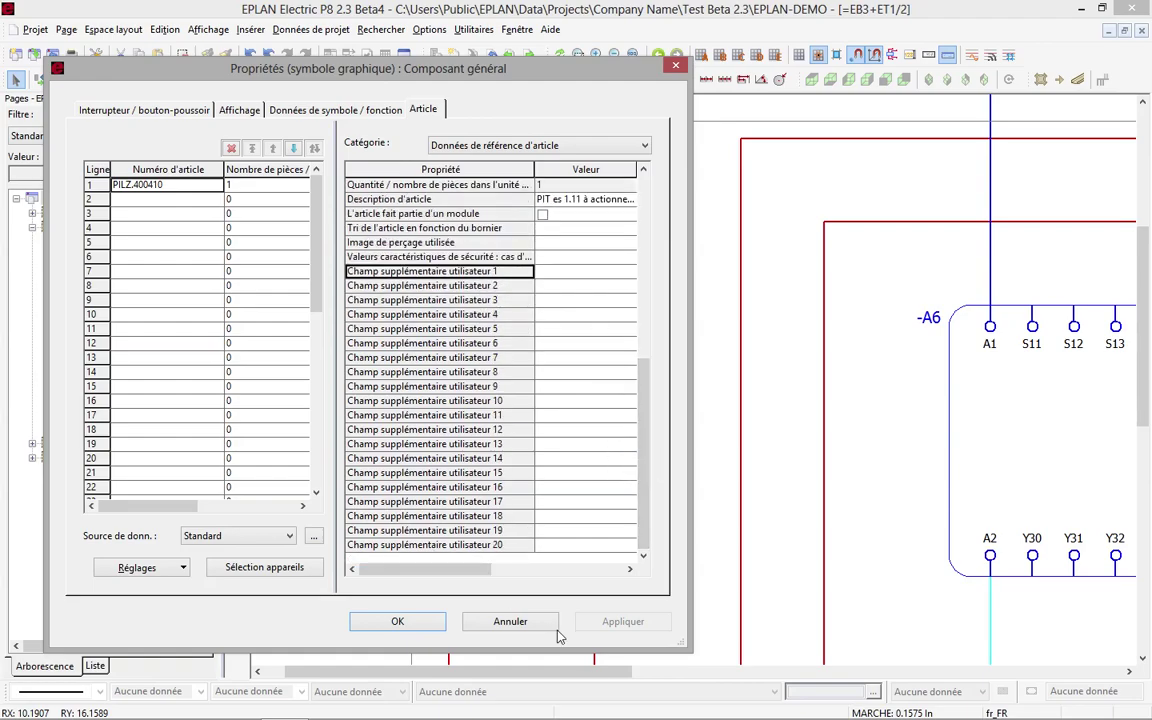
click(505, 621)
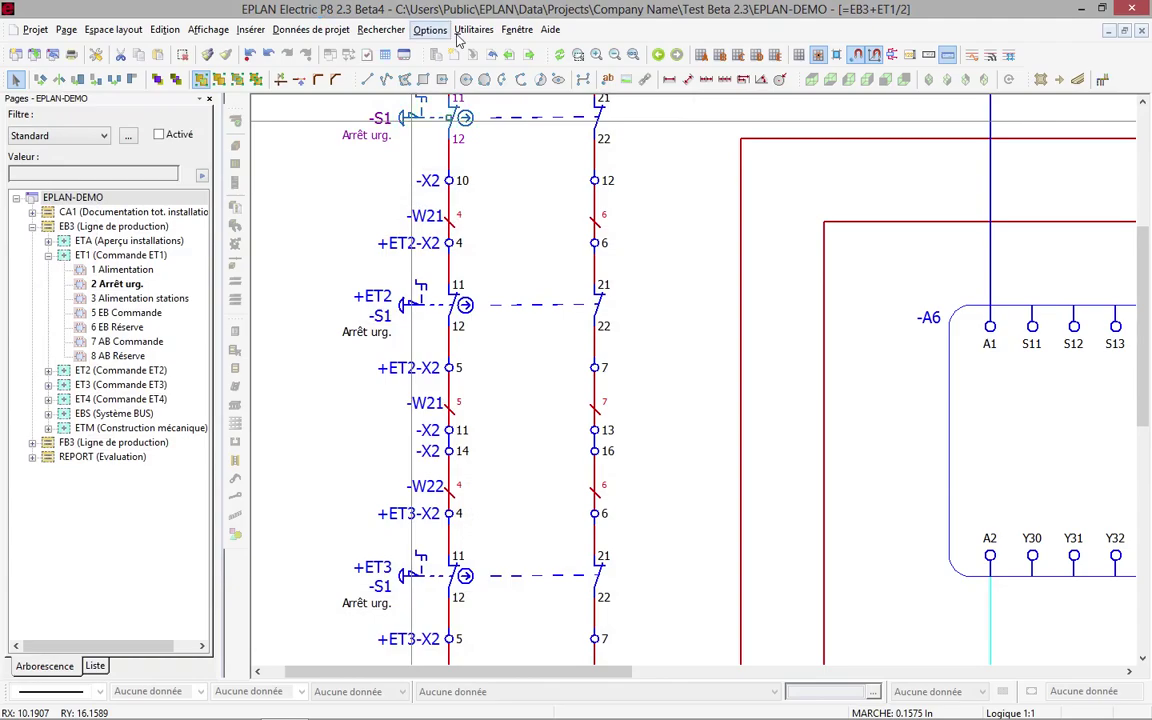
Step: Examine the EPLAN-DEMO project settings for renaming the user supplementary fields of article references, and close the settings
click(432, 30)
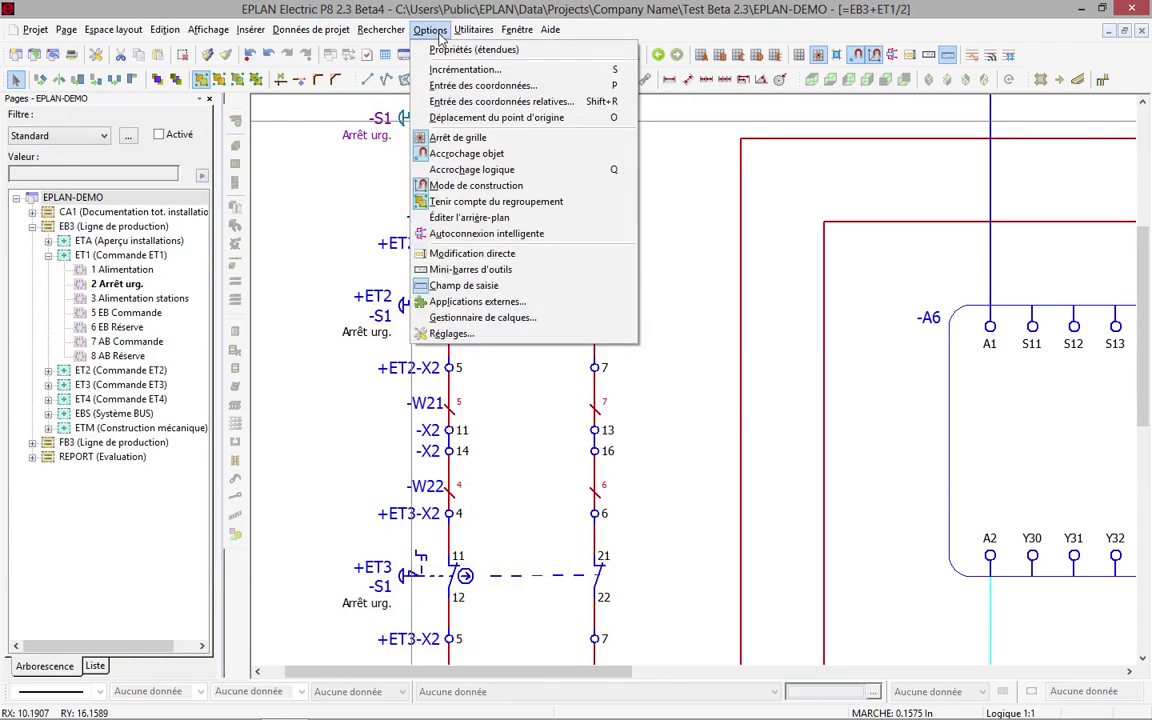
click(452, 335)
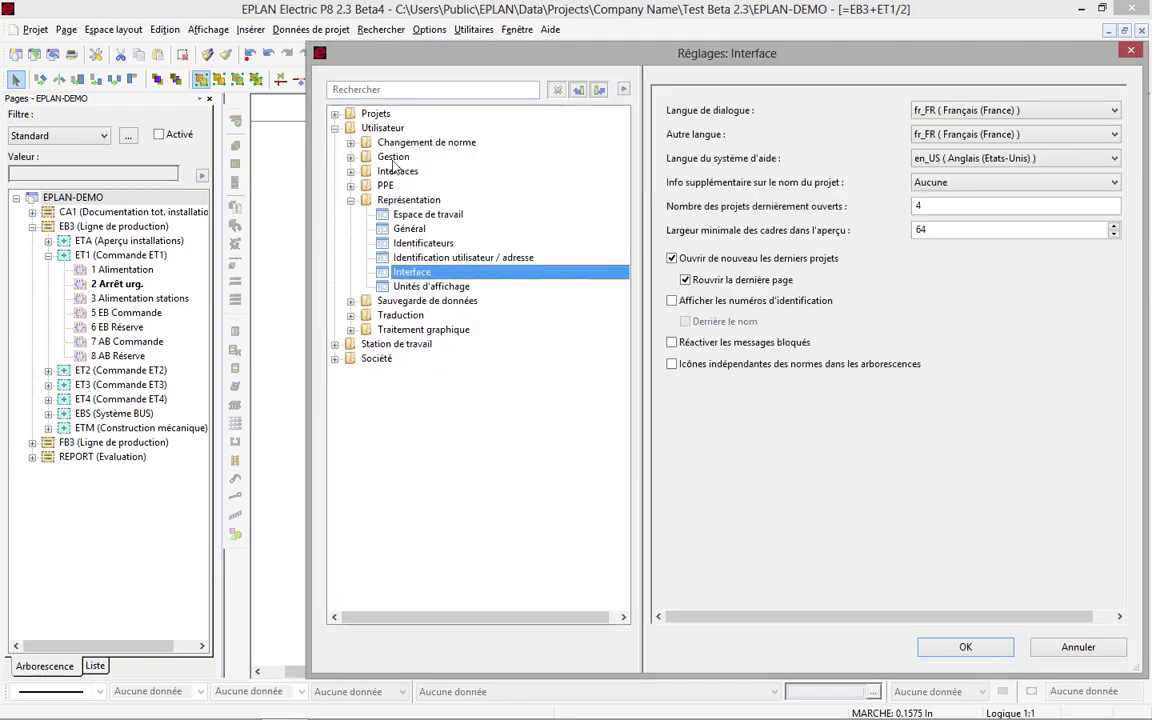
double_click(377, 114)
double_click(407, 128)
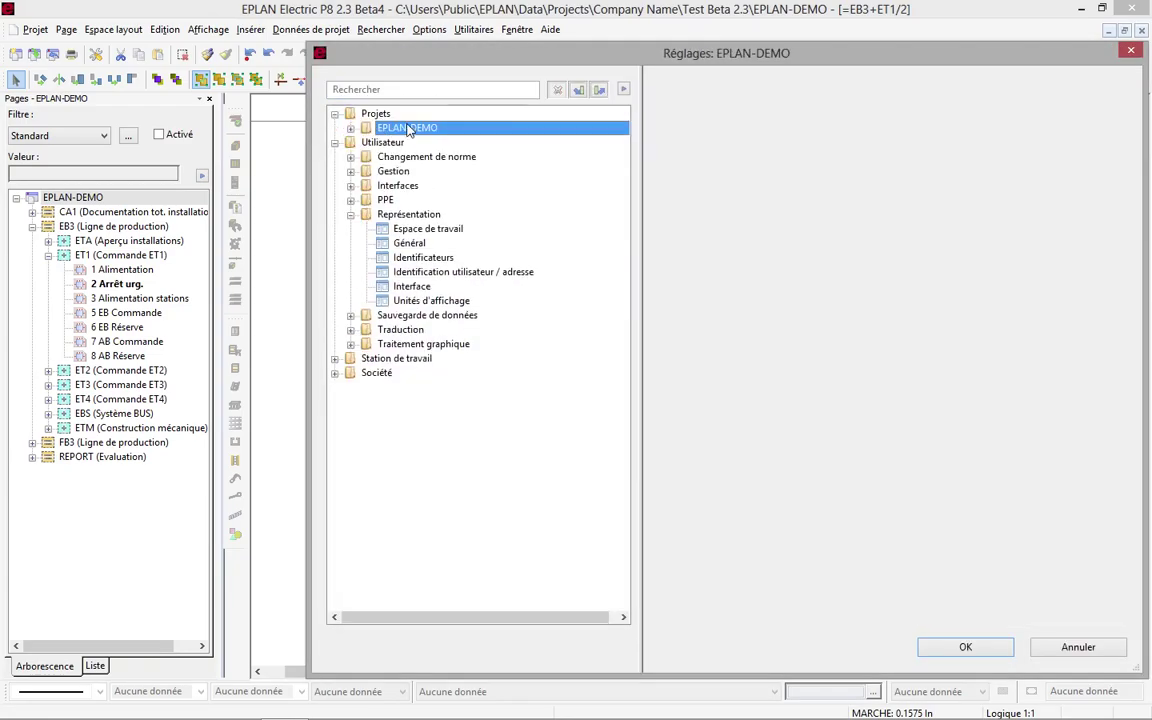
double_click(418, 202)
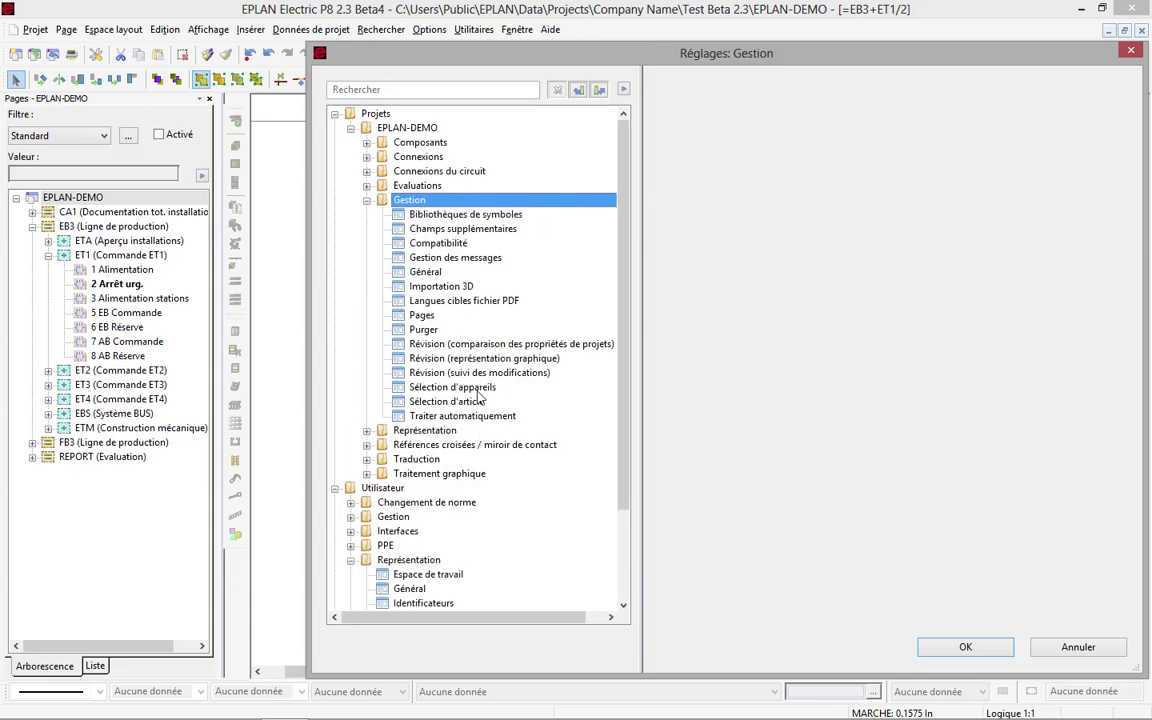
click(461, 233)
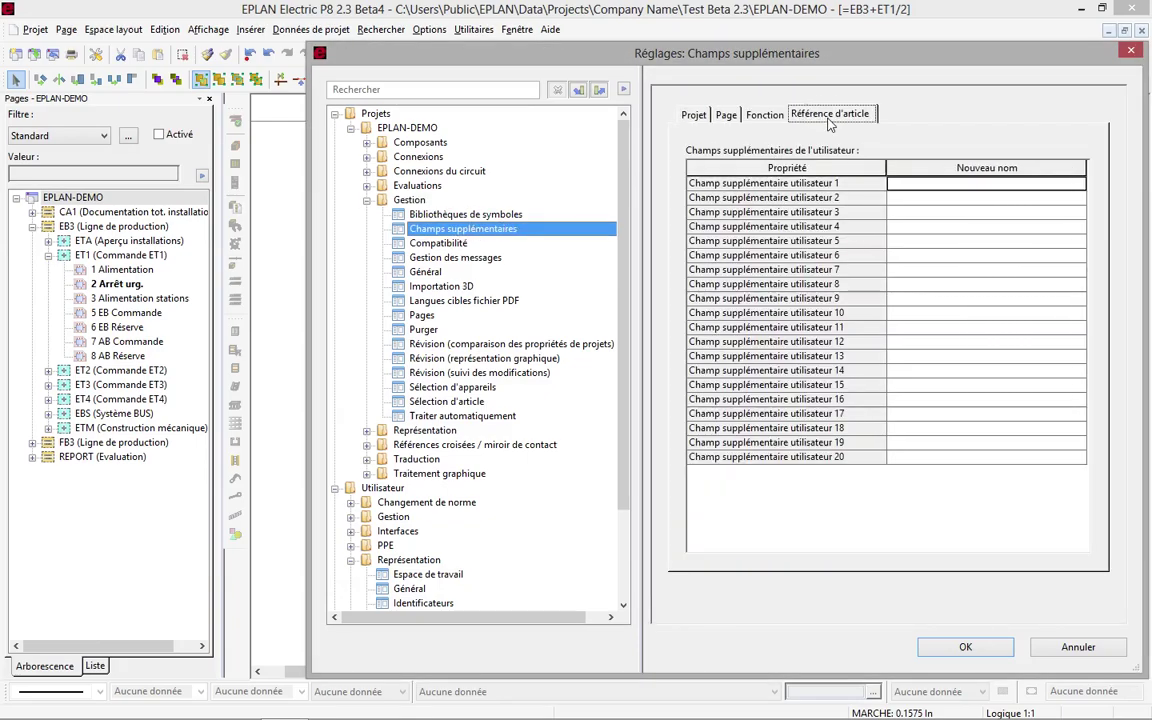
click(830, 120)
drag(905, 185, 938, 458)
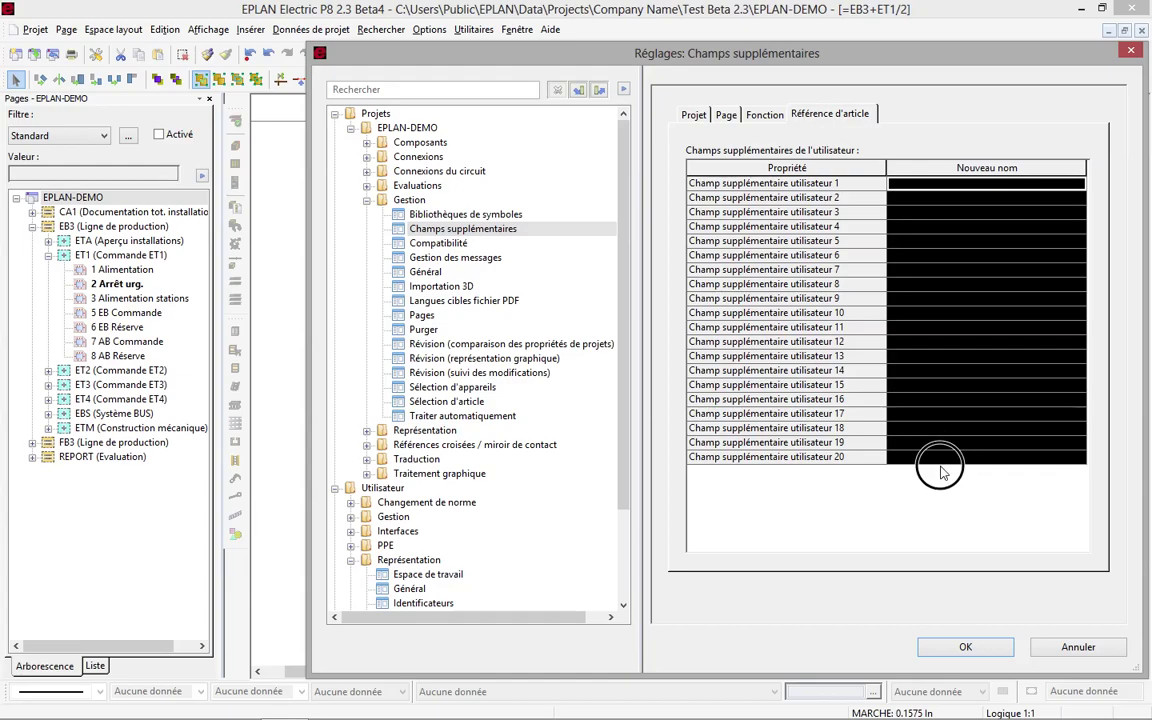
click(939, 186)
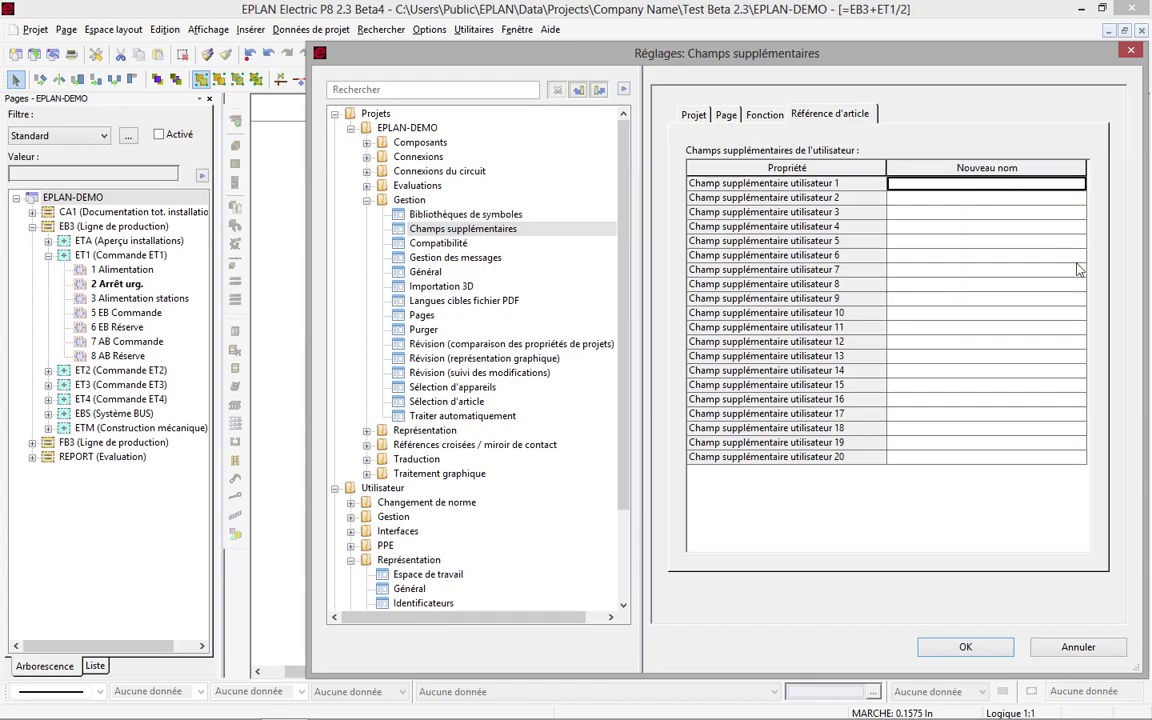
click(995, 657)
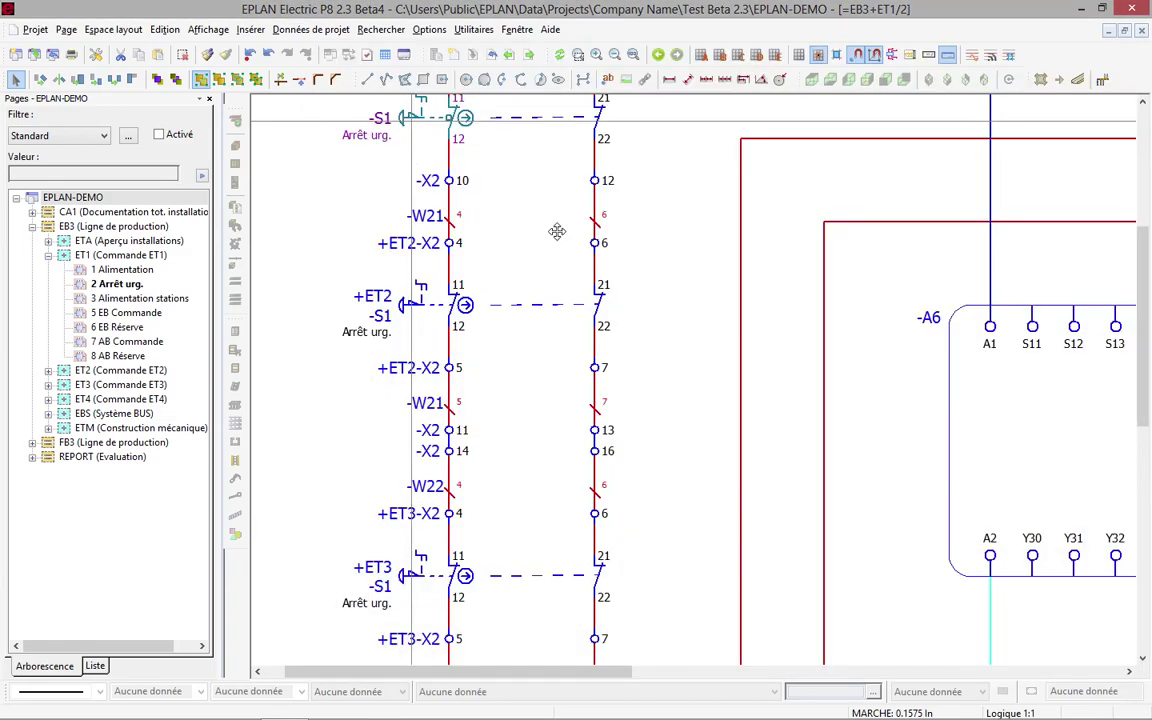
Step: Open the EPLAN help search and list the topics for the keyword SCRIPT
click(130, 197)
click(551, 30)
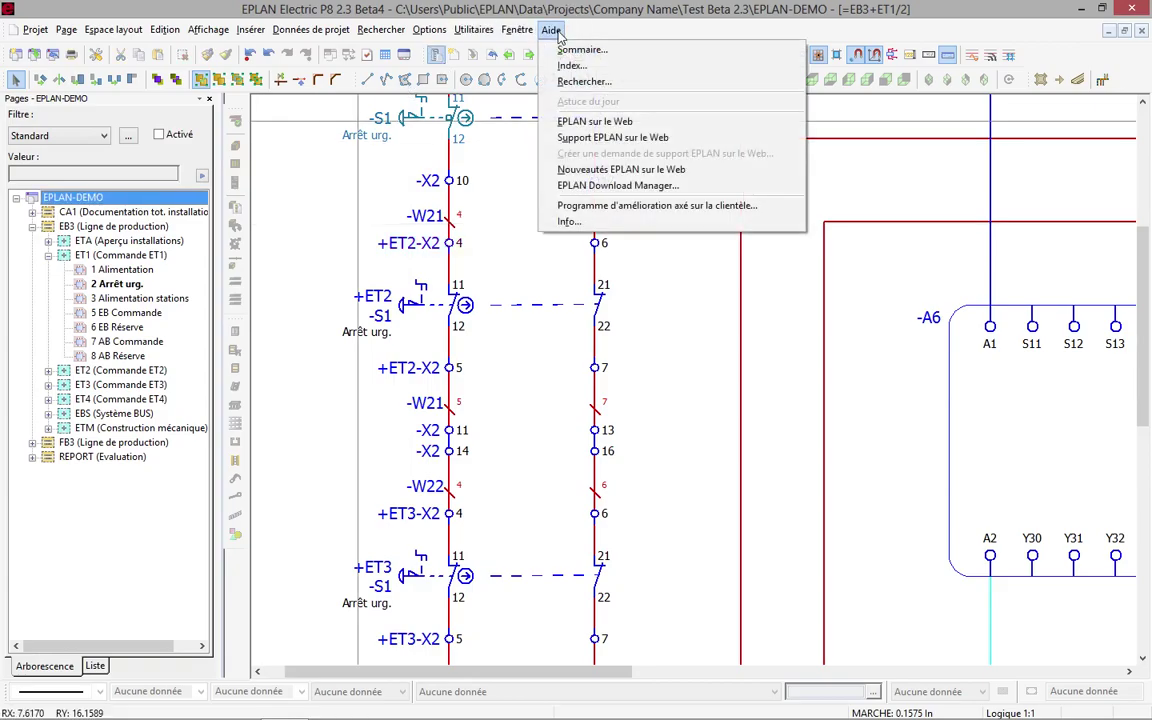
click(582, 82)
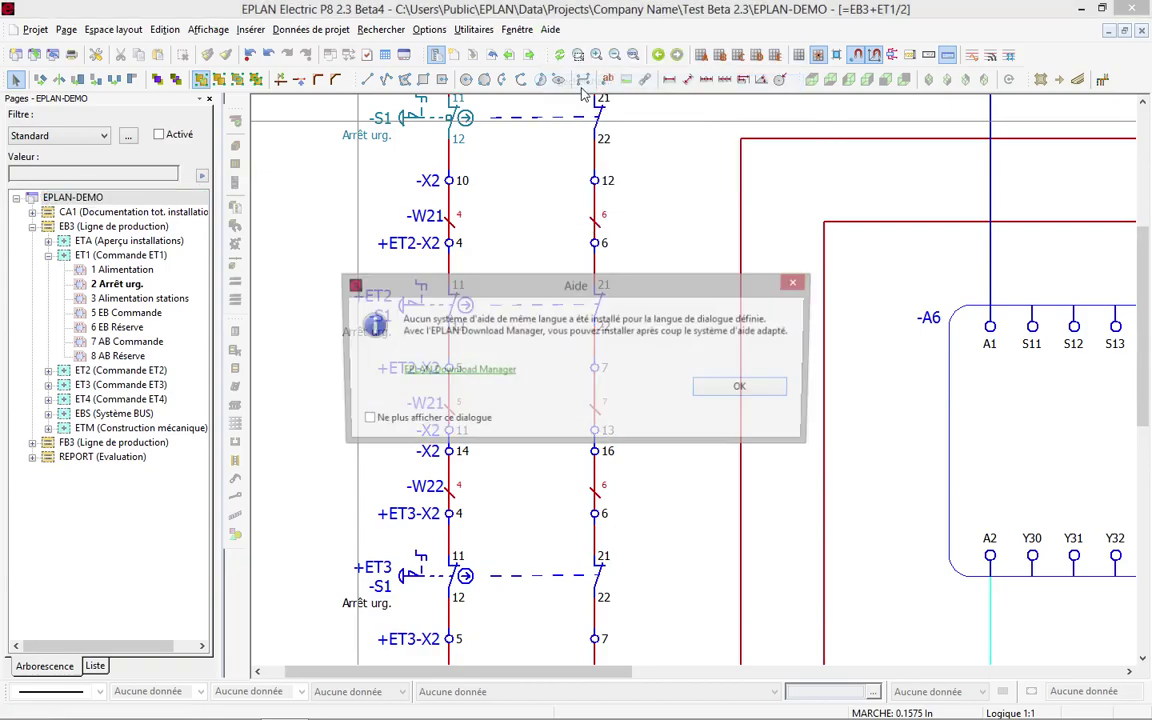
click(743, 389)
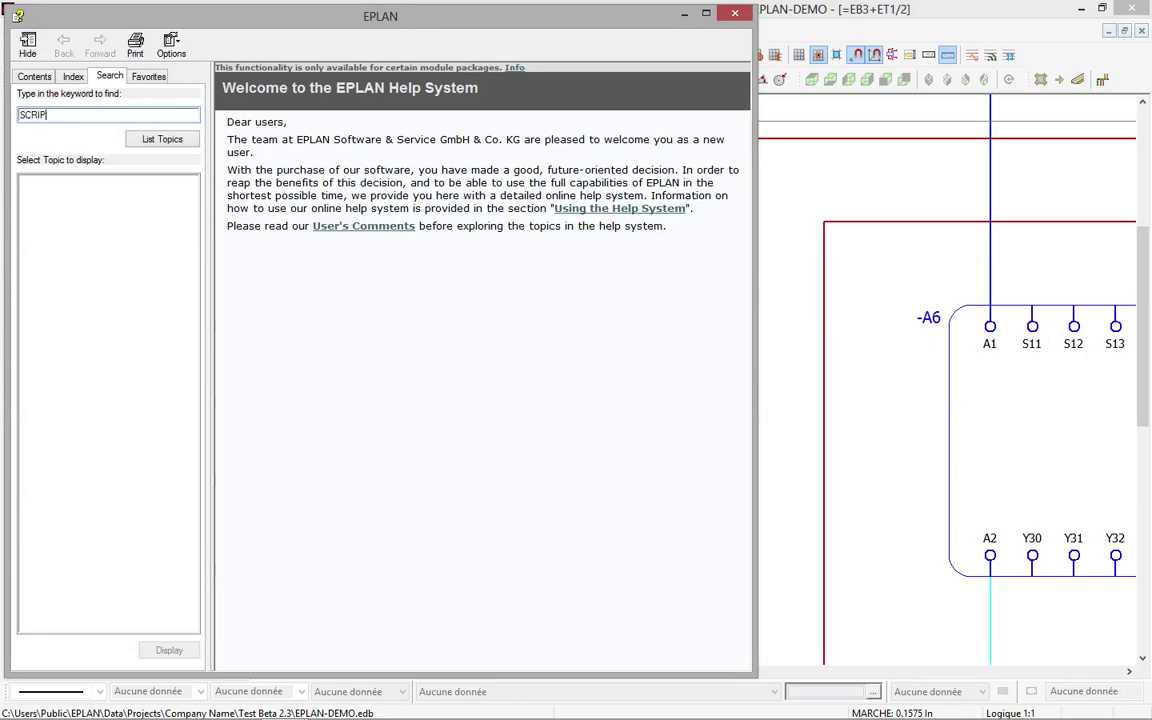
click(150, 142)
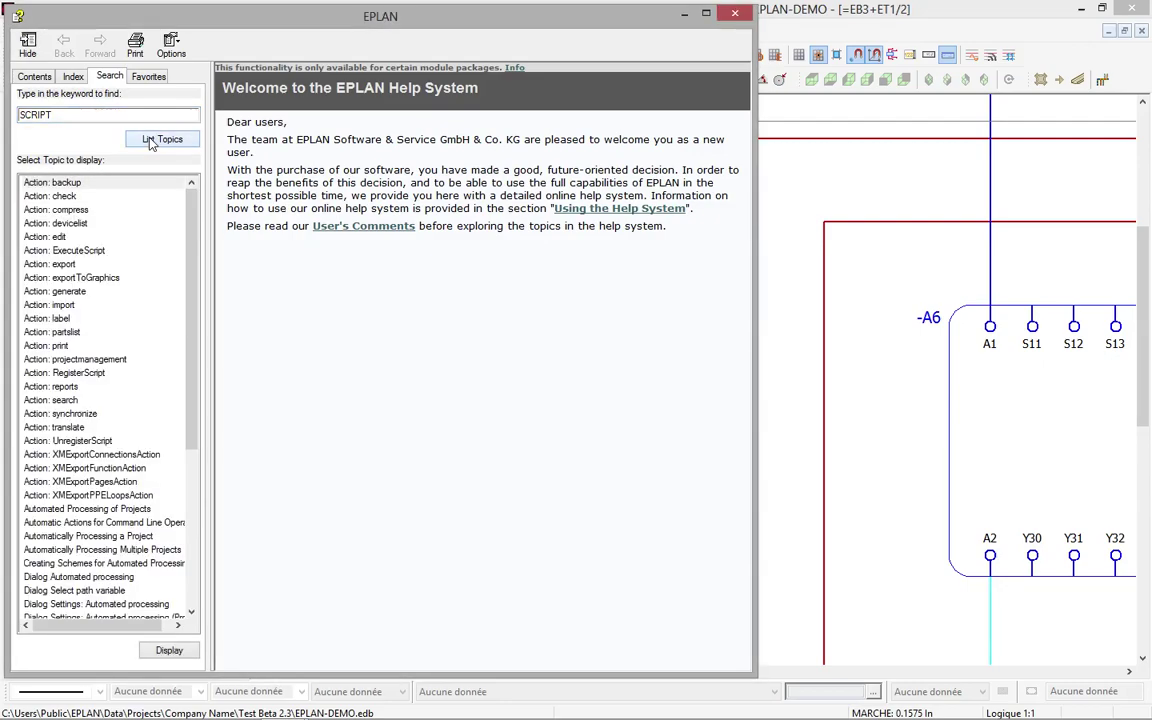
Step: Open the help topic Action: label and examine its parameters and the example command, including the PROJECTNAME path
double_click(57, 319)
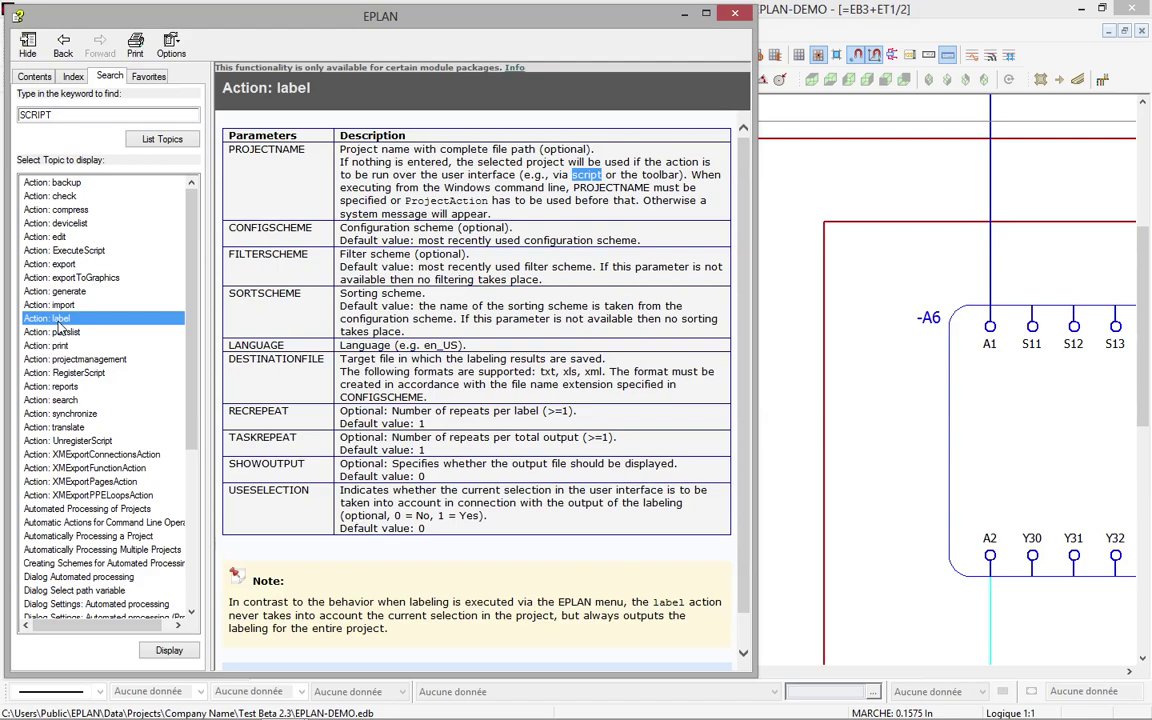
scroll(745, 570, down, 1)
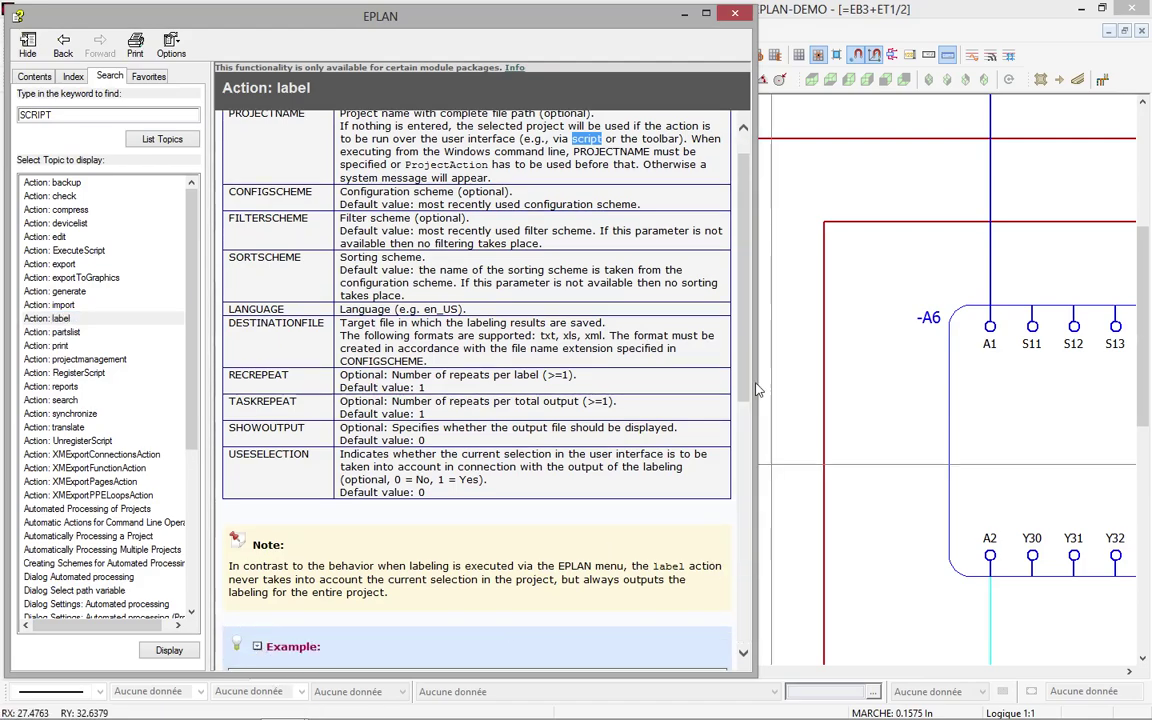
drag(745, 367, 755, 474)
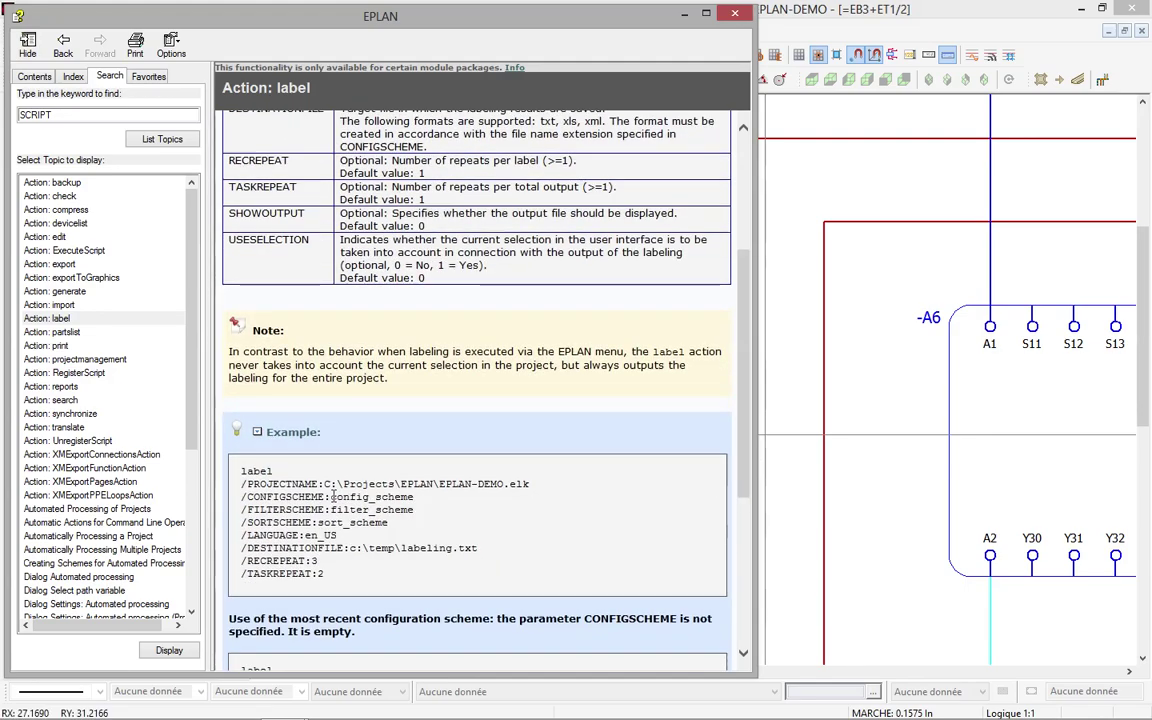
drag(242, 483, 437, 570)
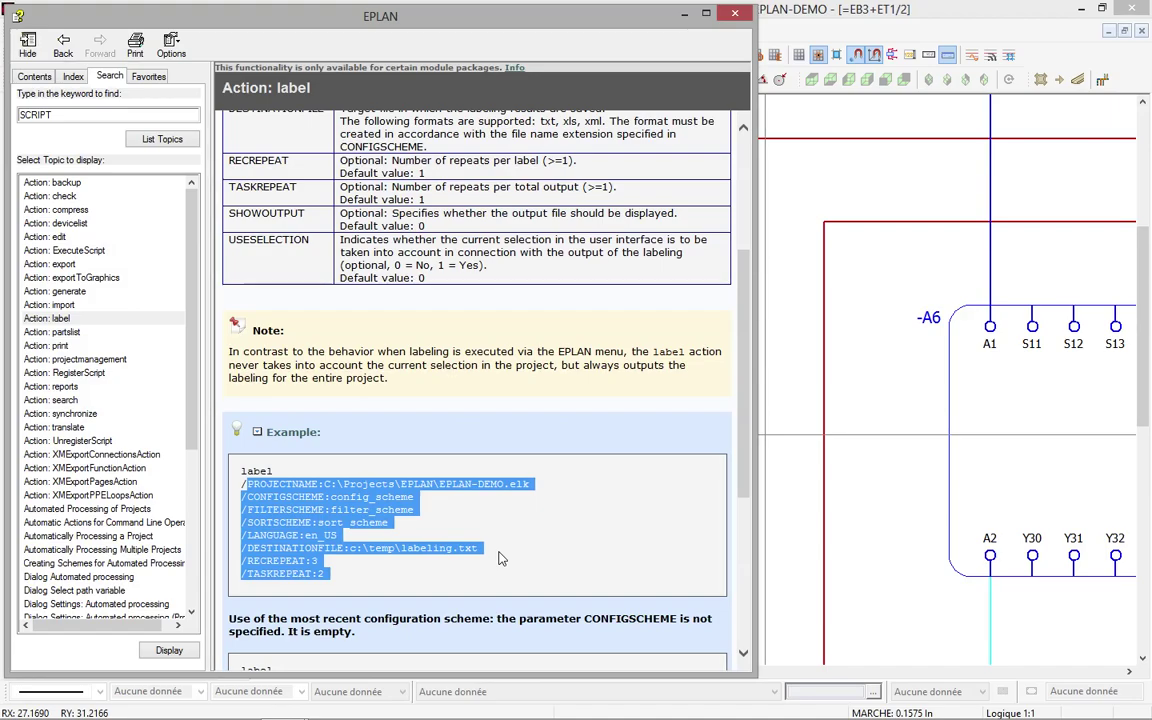
drag(527, 484, 324, 484)
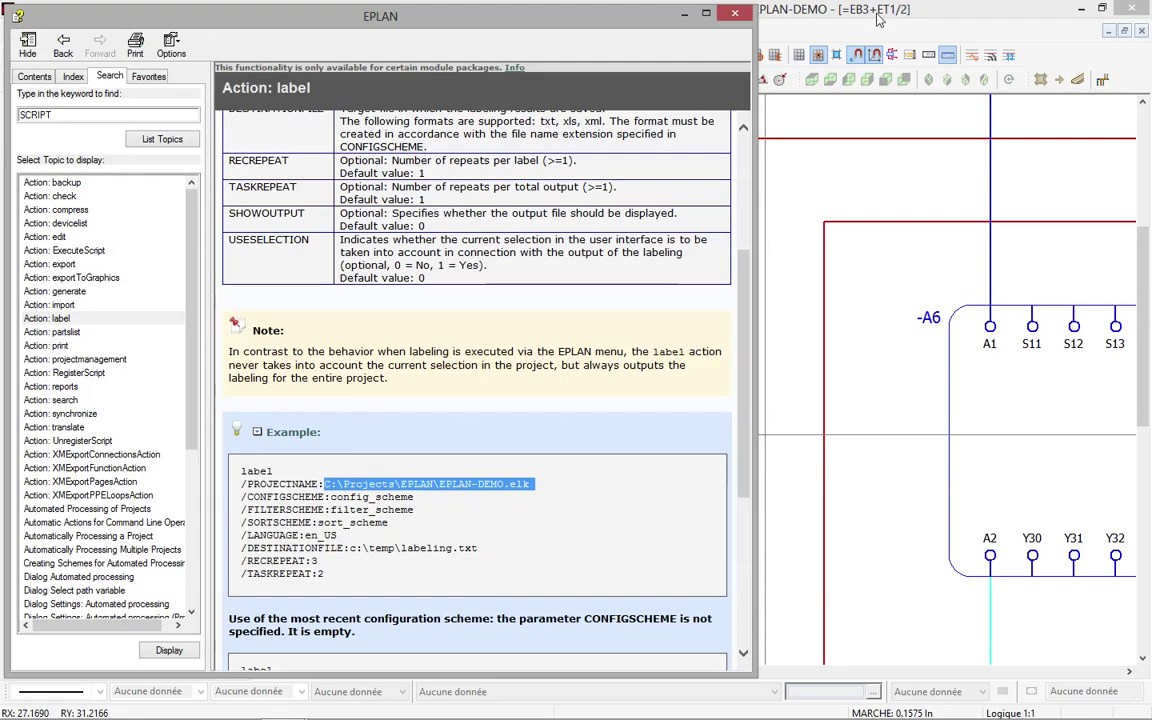
Step: Close the help and open the labelling export for the EPLAN-DEMO project
click(738, 16)
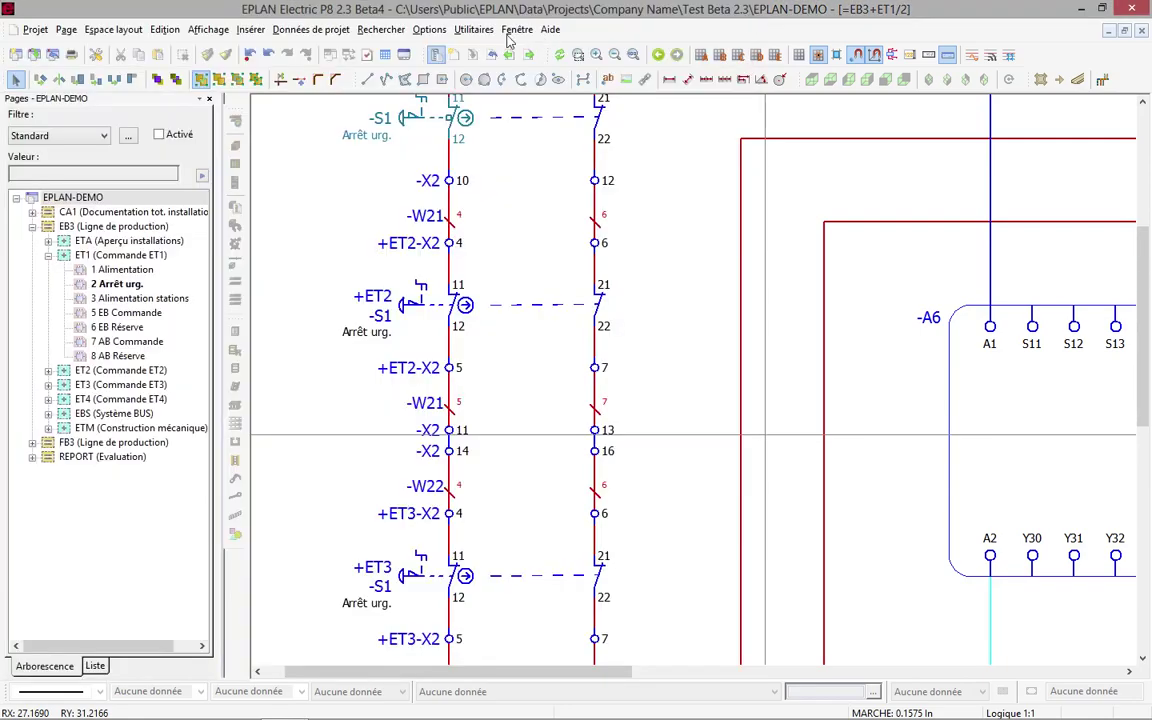
click(474, 30)
mouse_move(490, 49)
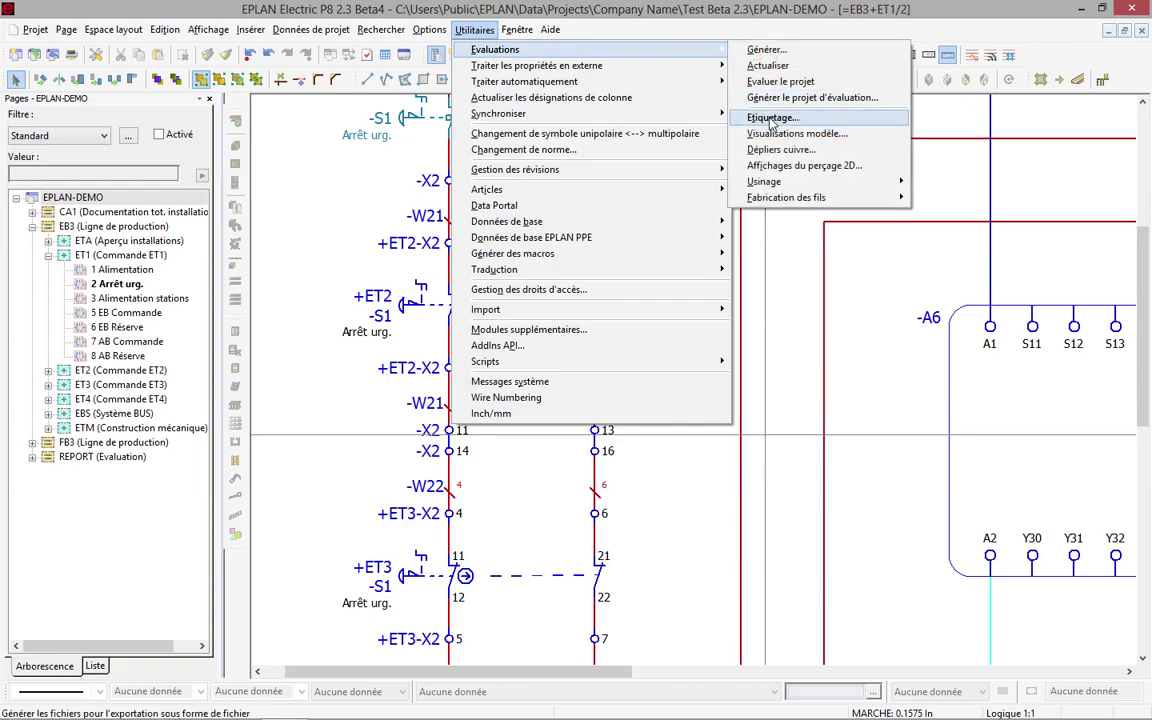
click(772, 118)
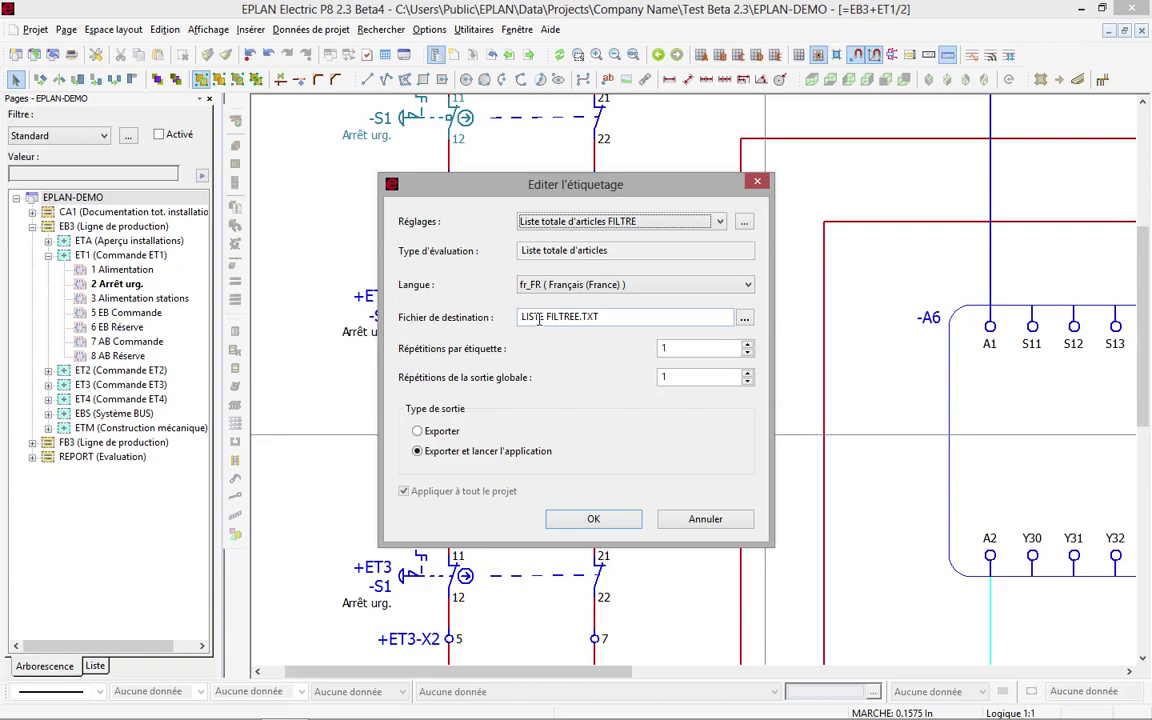
Step: Set the output language of the Liste totale d'articles FILTRE labelling to en_US ( Anglais (Etats-Unis) )
double_click(586, 321)
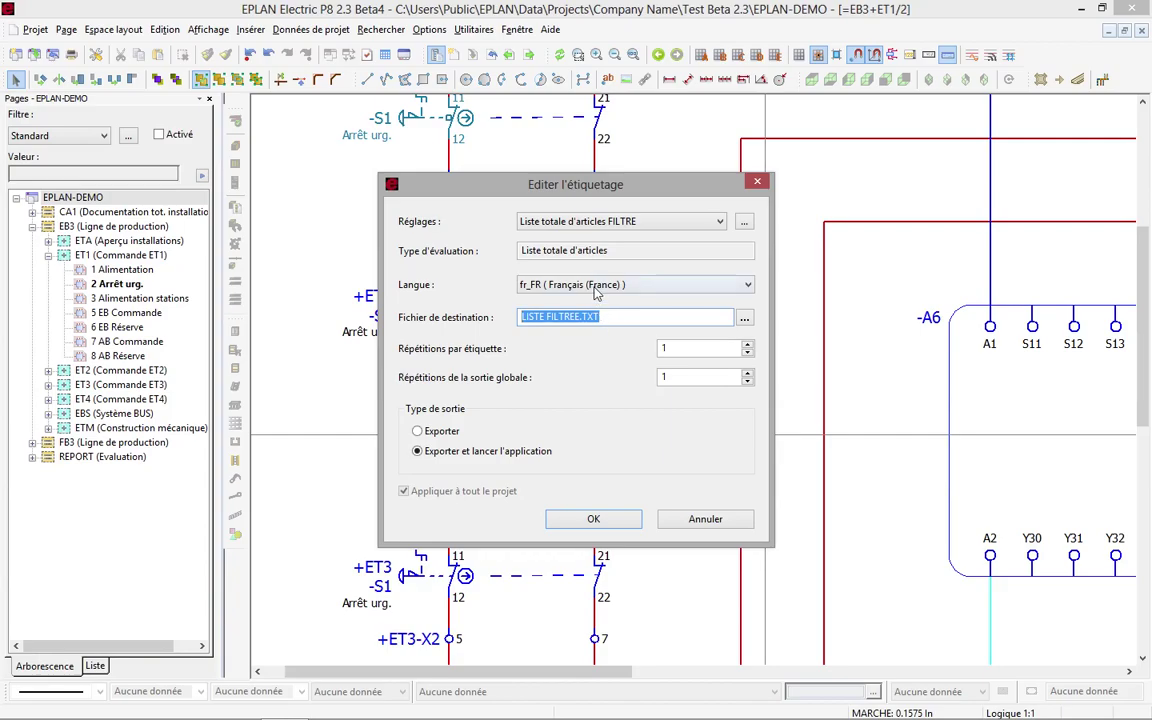
click(598, 286)
click(598, 289)
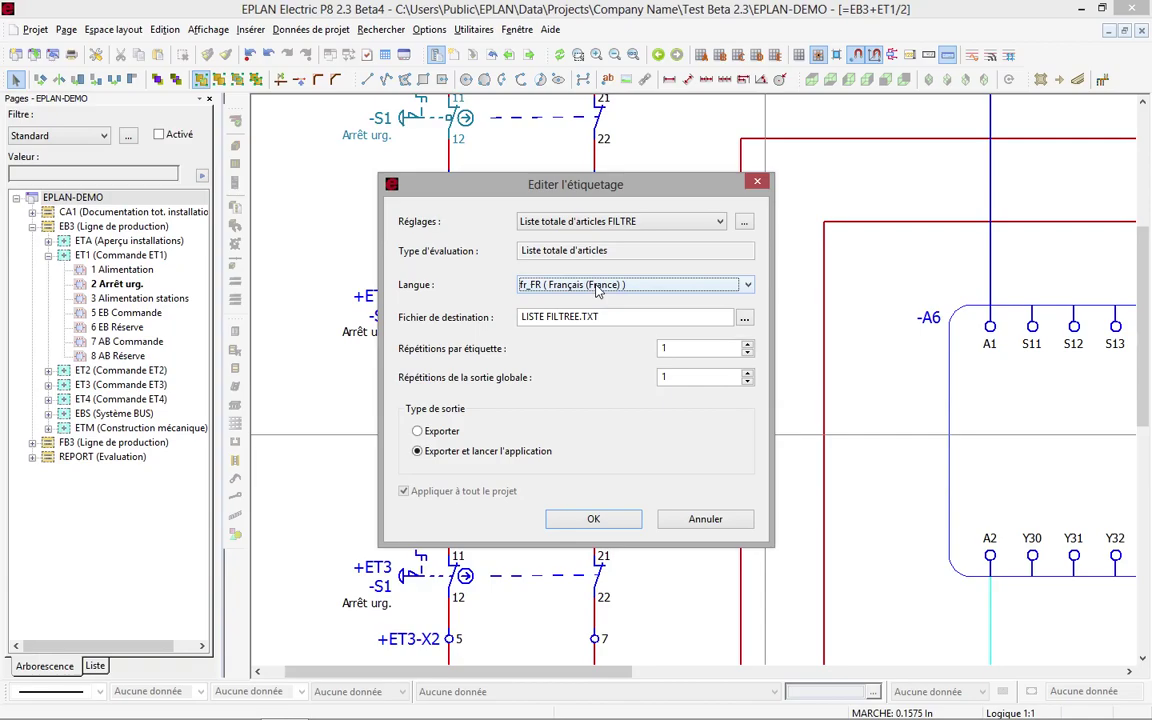
click(597, 286)
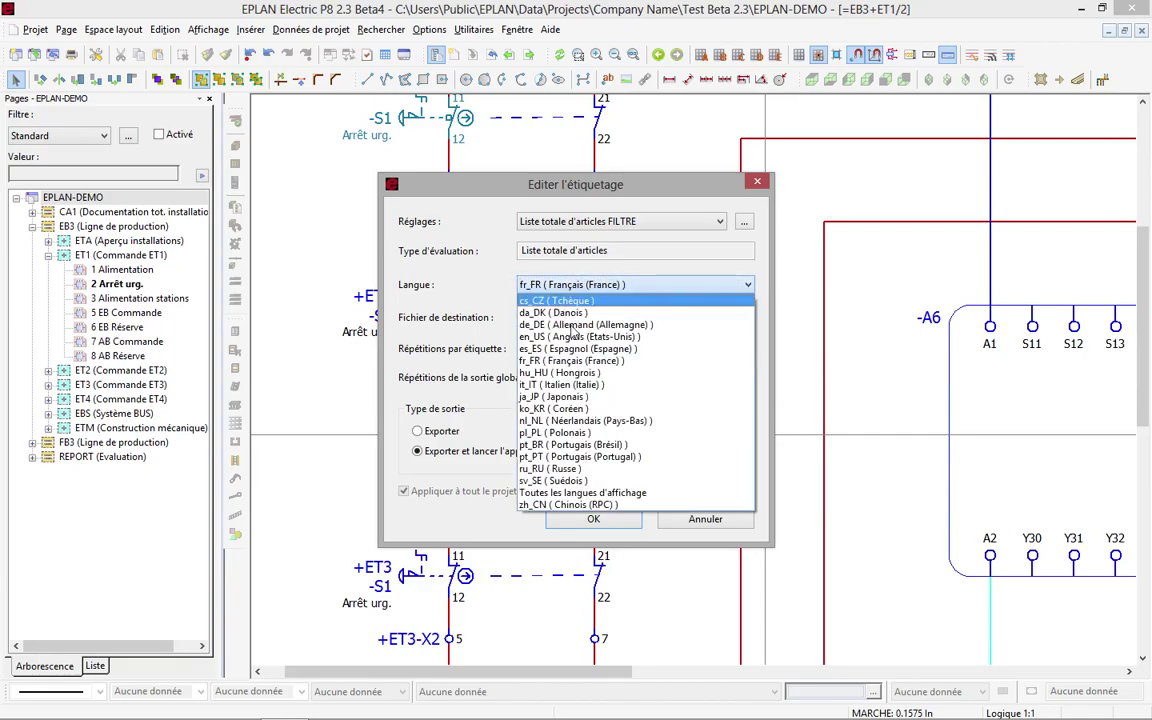
click(545, 336)
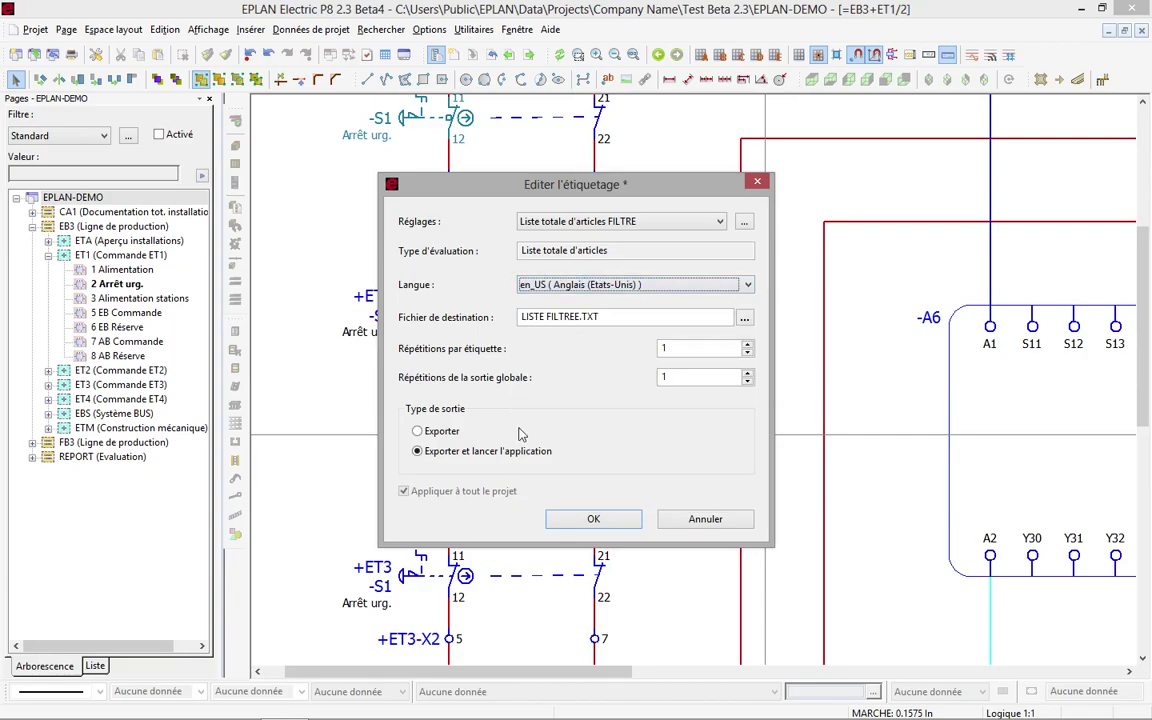
Step: Export the filtered parts list, overwriting LISTE FILTREE.TXT, then check its article descriptions and close the file
click(594, 519)
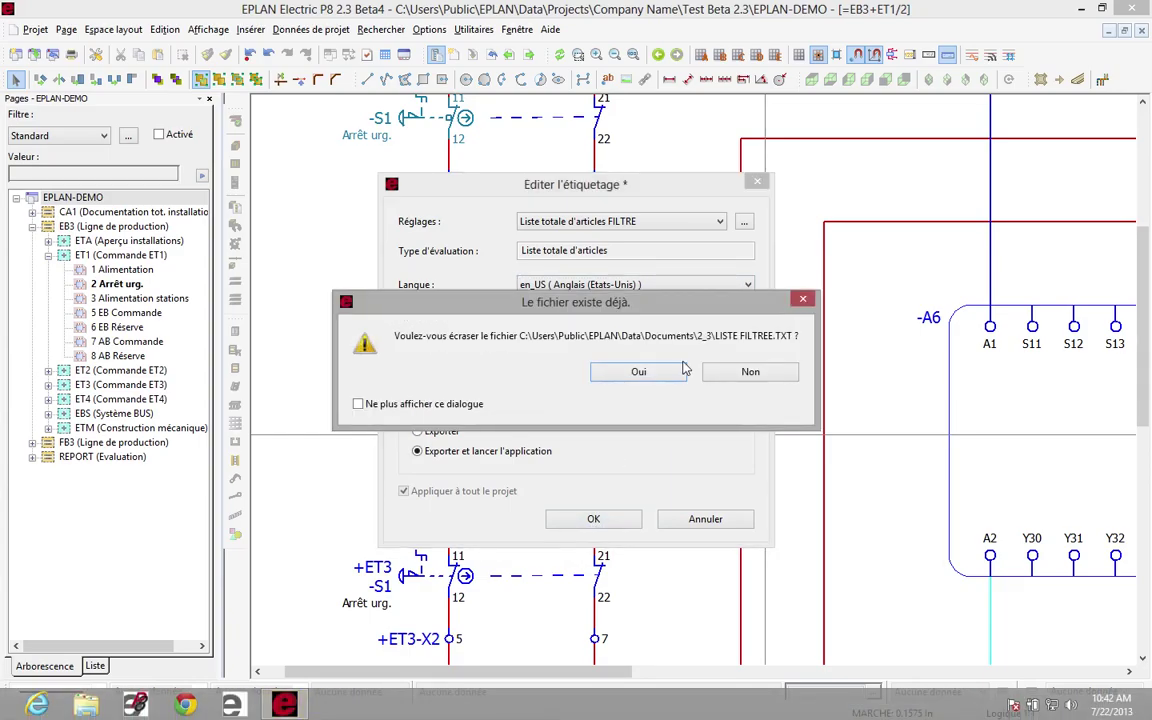
click(638, 372)
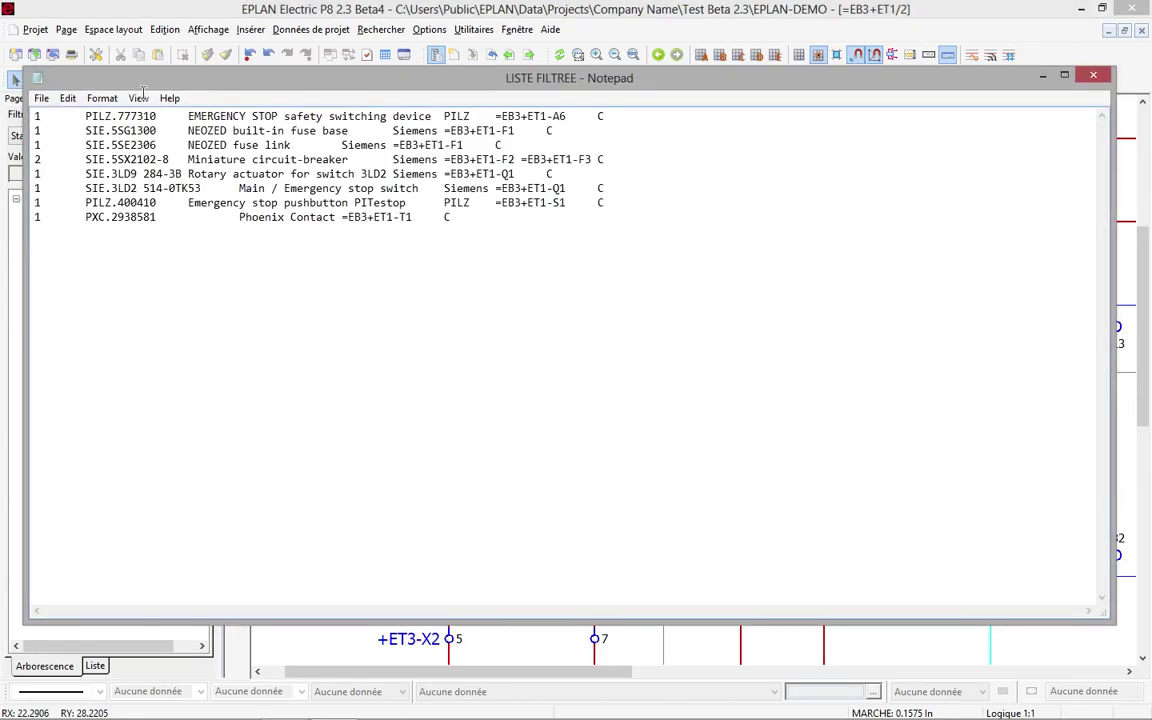
drag(189, 116, 412, 116)
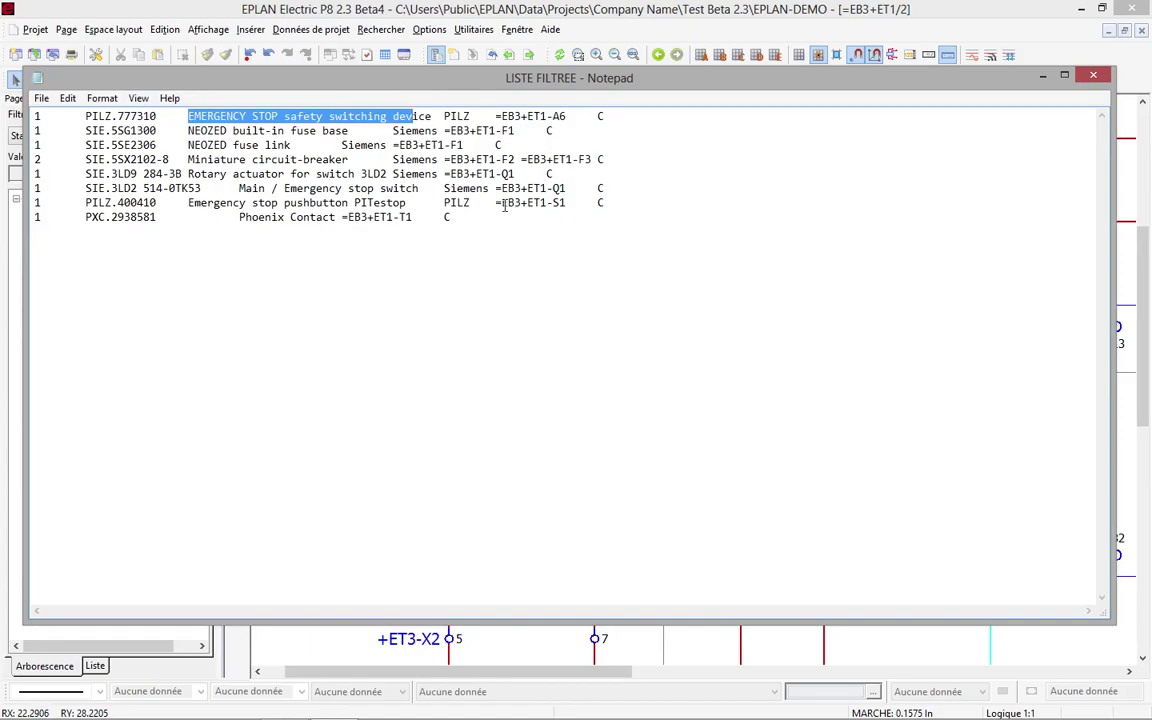
click(1095, 77)
Step: Switch to Safari and go back up the EPLAN Electric P8 product videos page to the In-place Editing section
key(super+Tab)
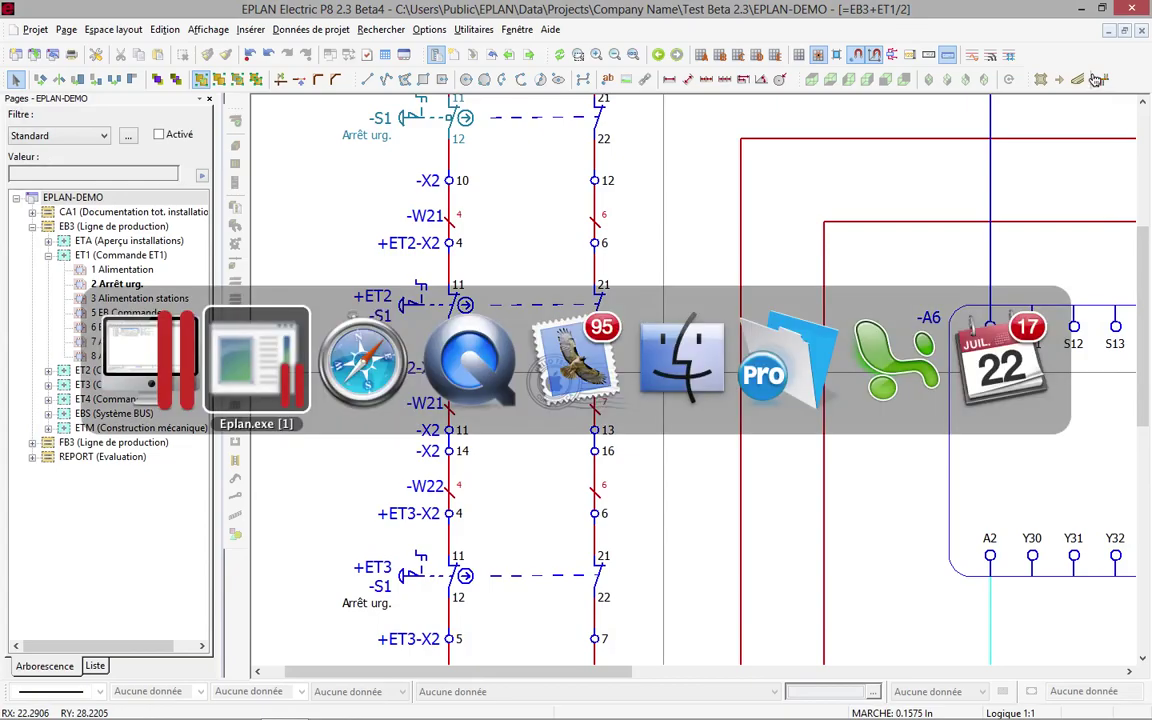
key(super+Tab)
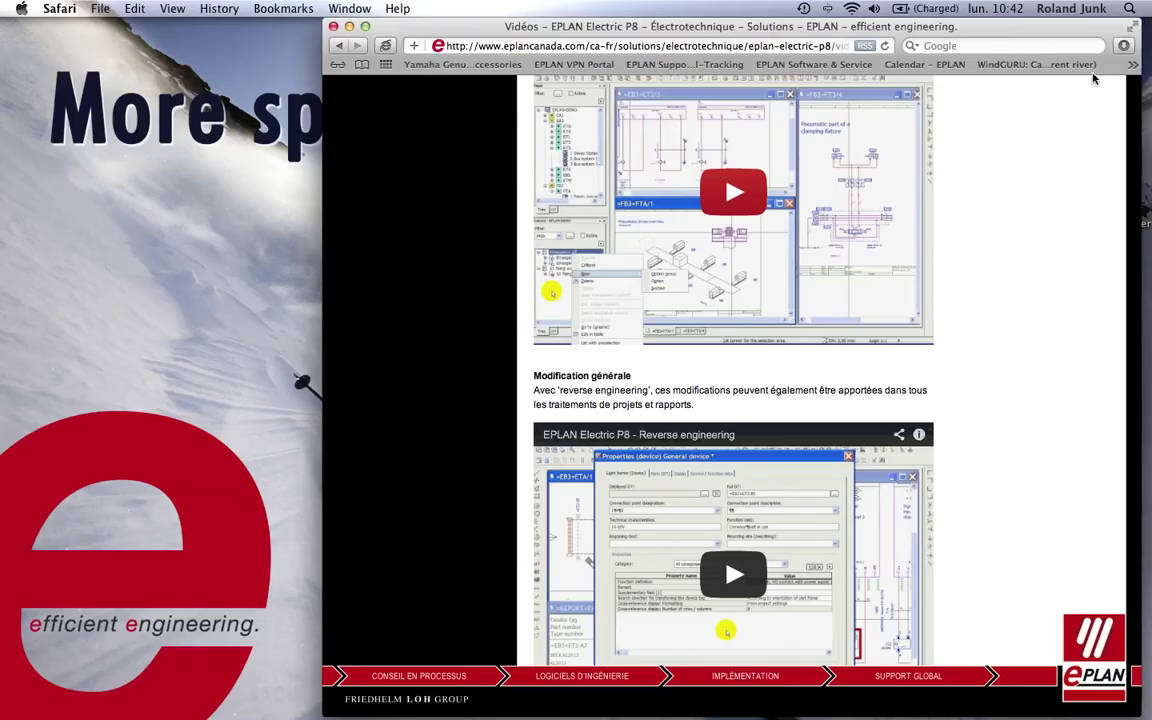
scroll(1043, 317, up, 15)
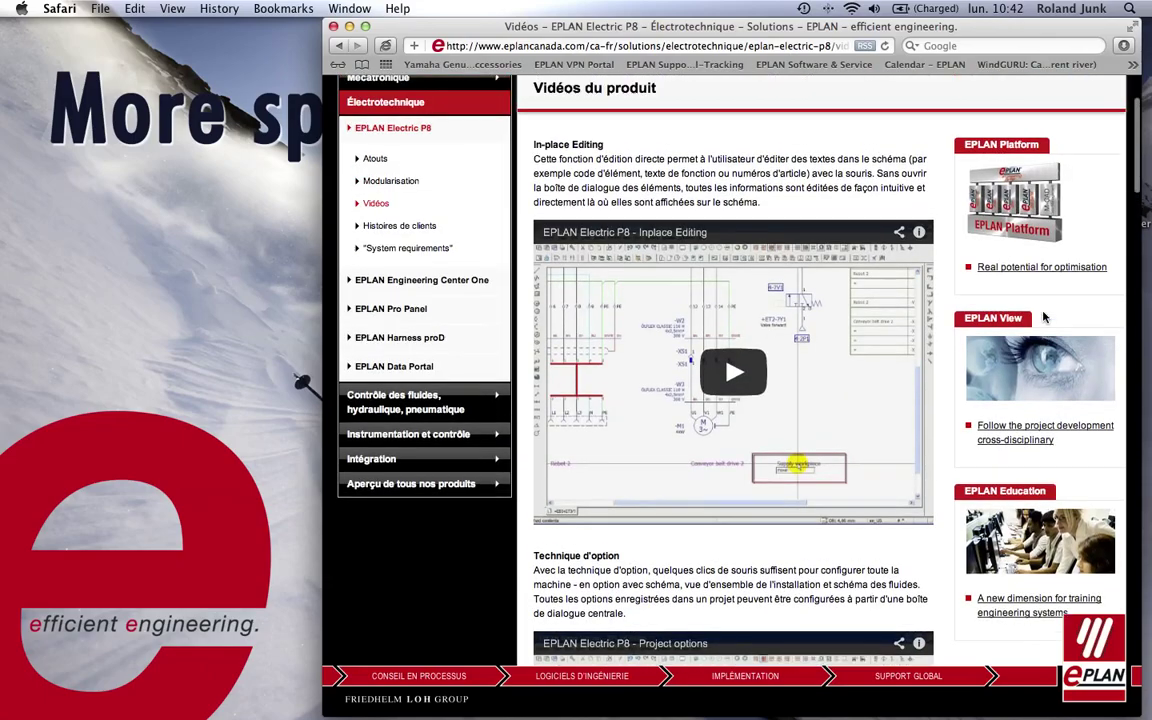